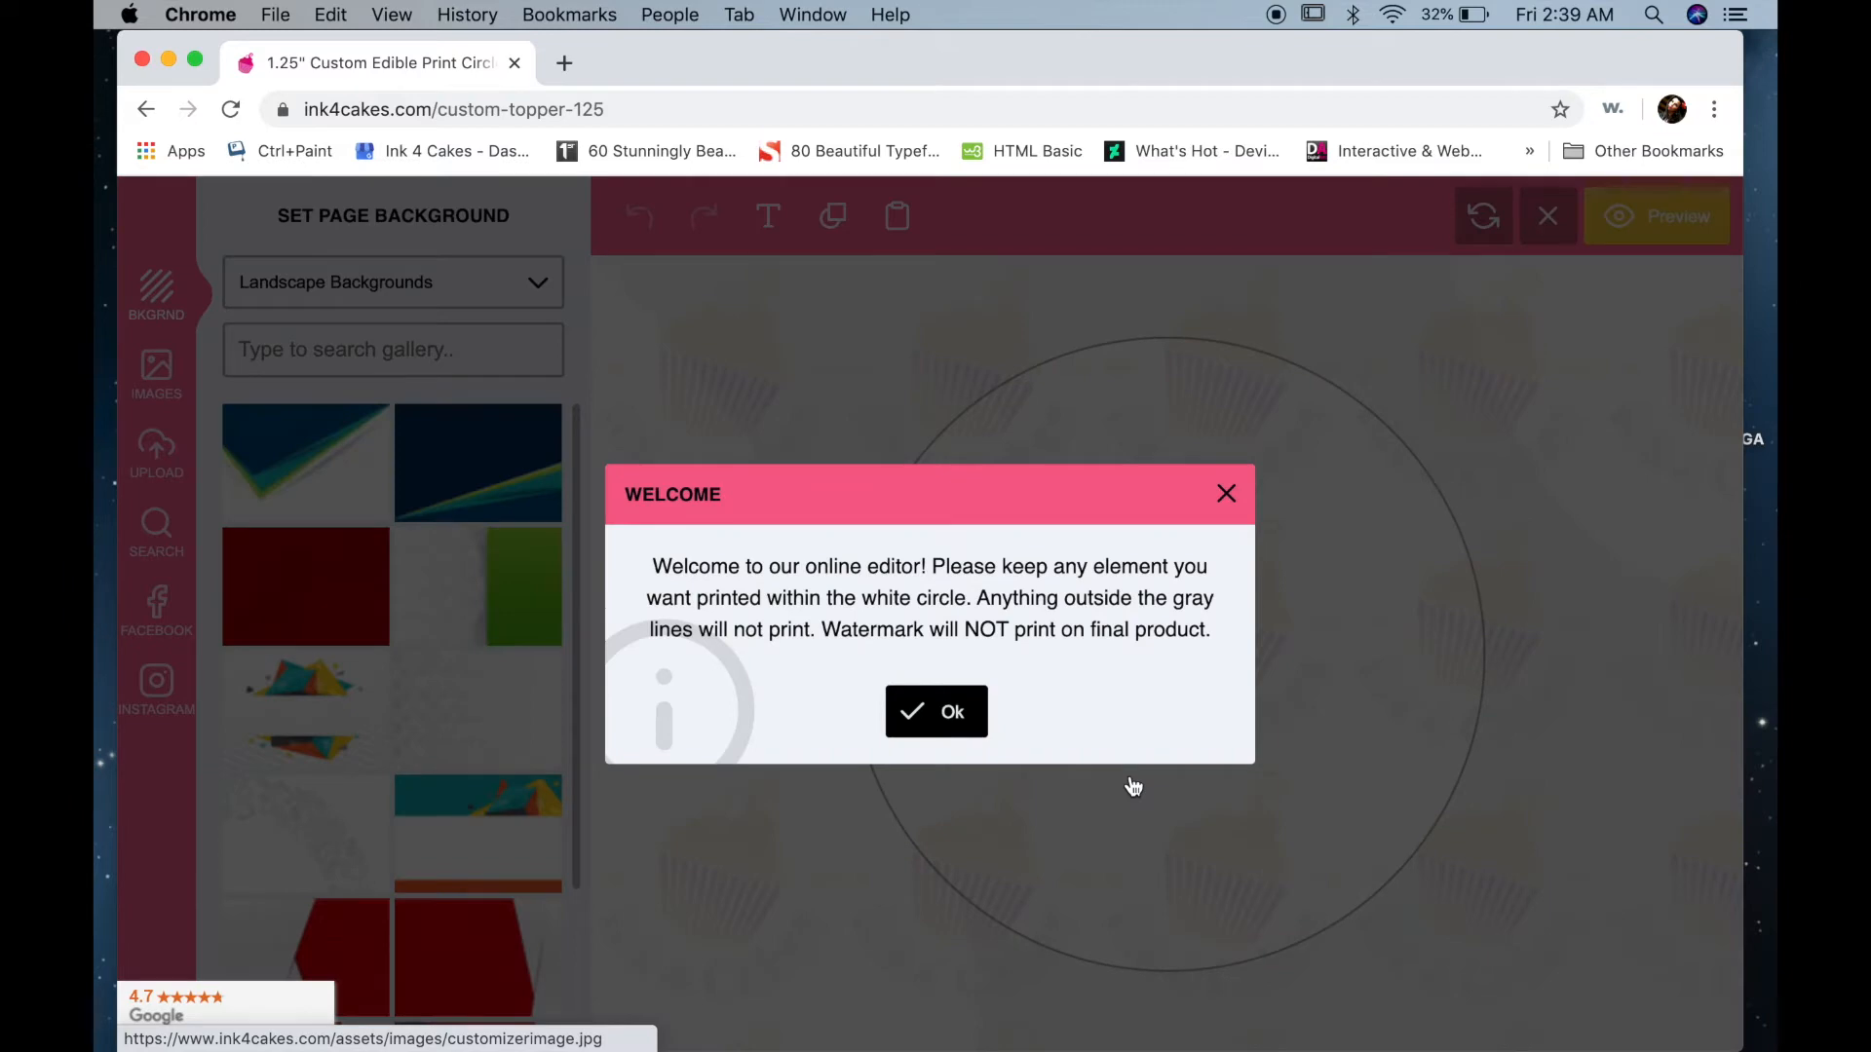
- Upload 2902348.jpg from the Desktop and place it slightly left of centre over the circular topper
left_click(938, 729)
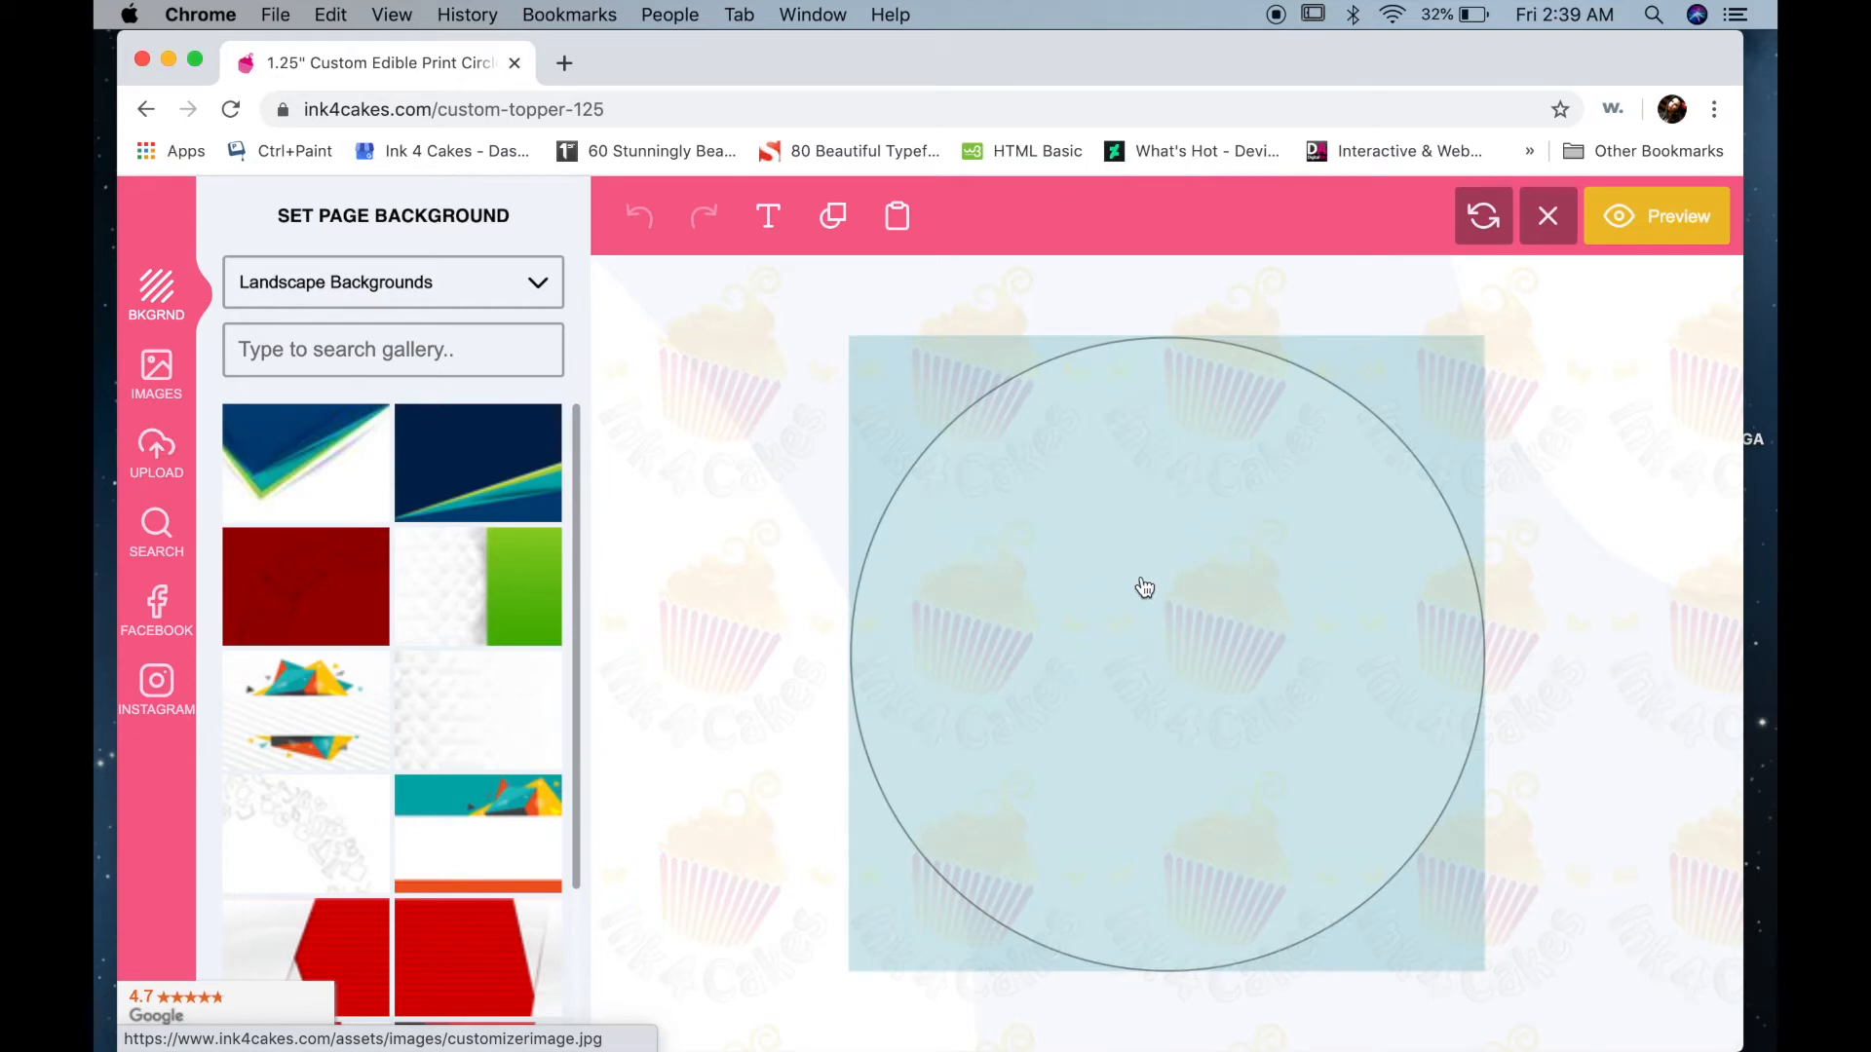
left_click(1144, 585)
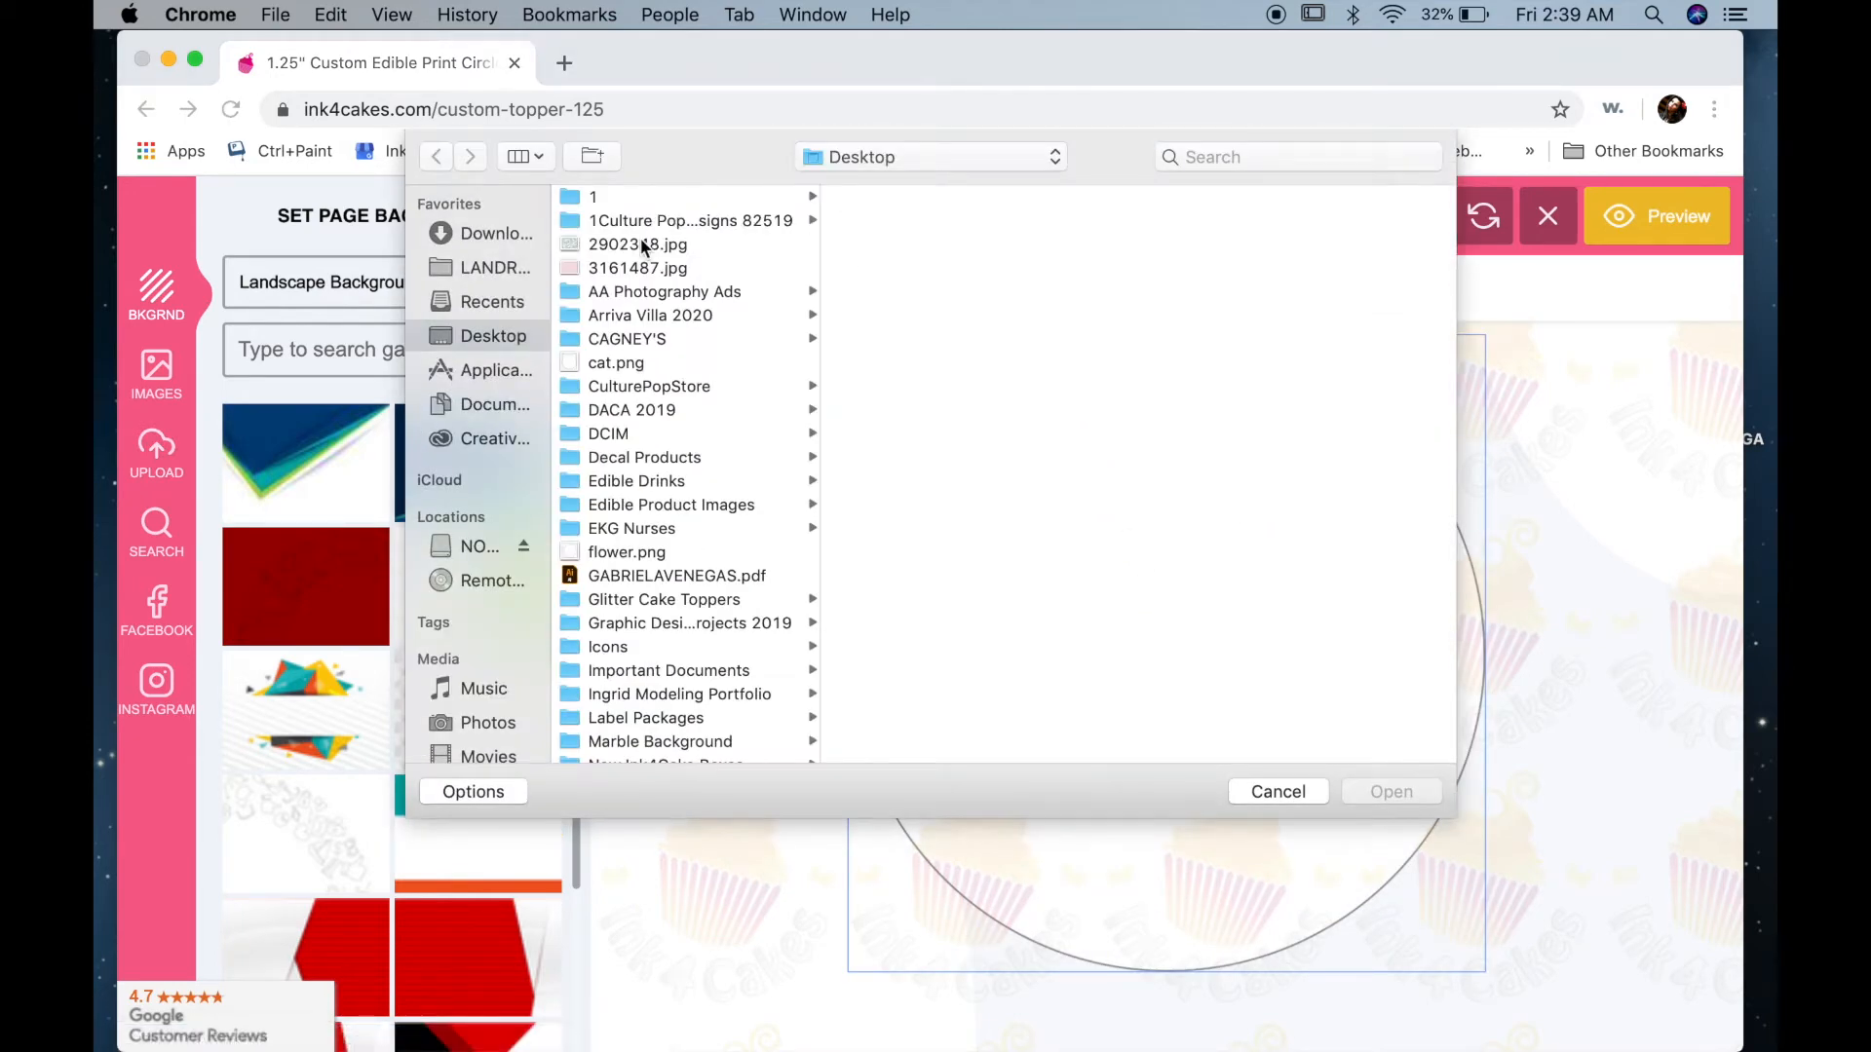
left_click(620, 246)
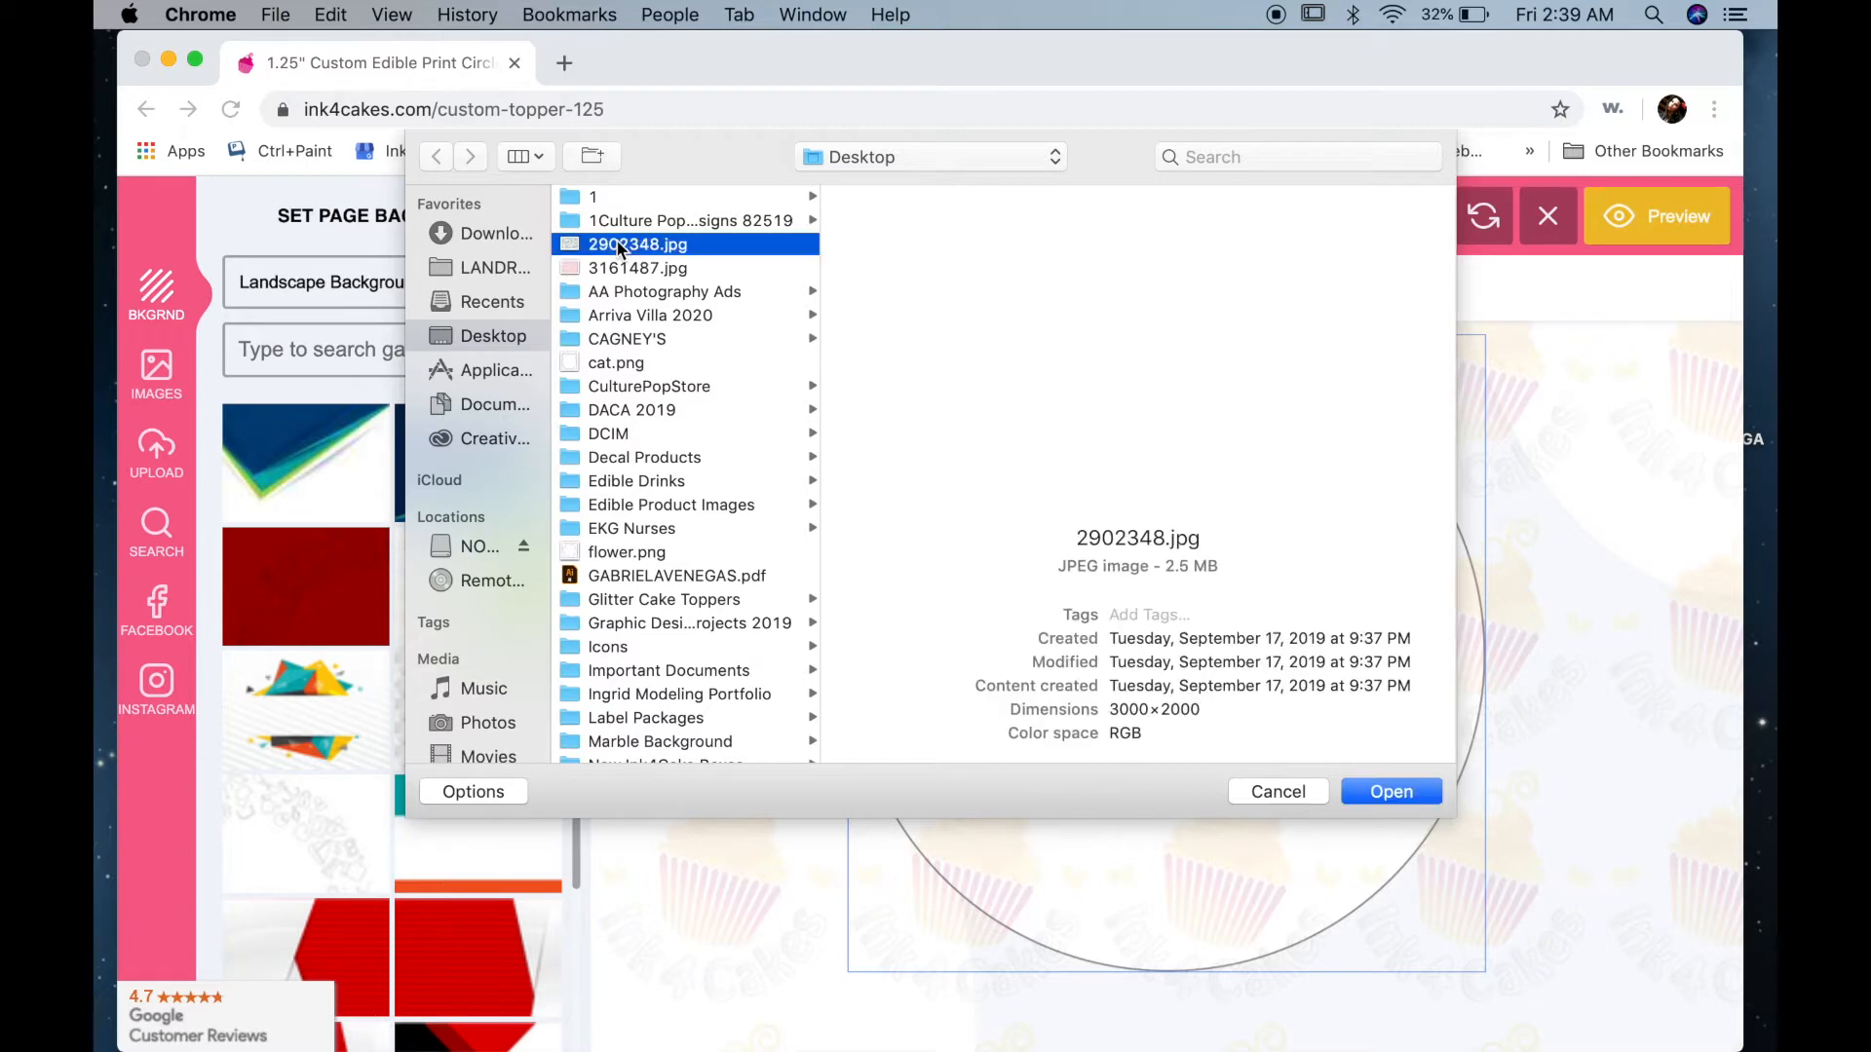
left_click(1380, 793)
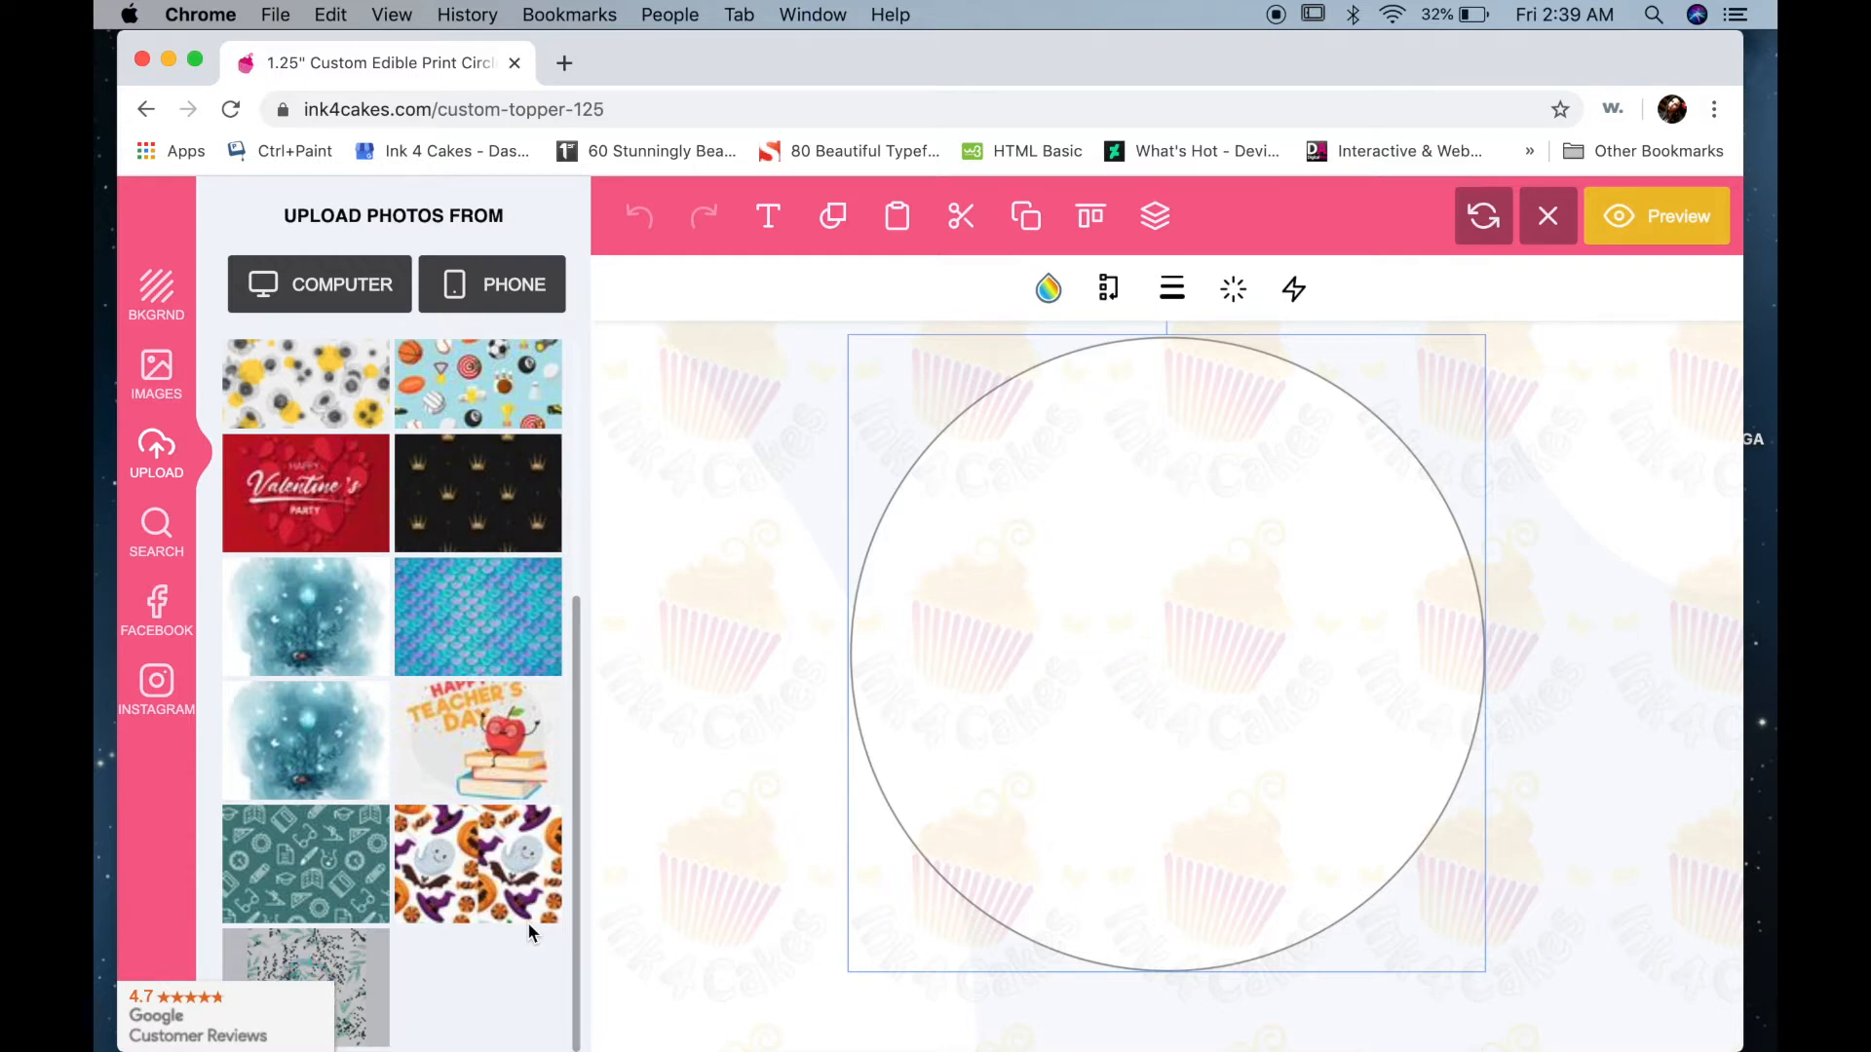
left_click(346, 971)
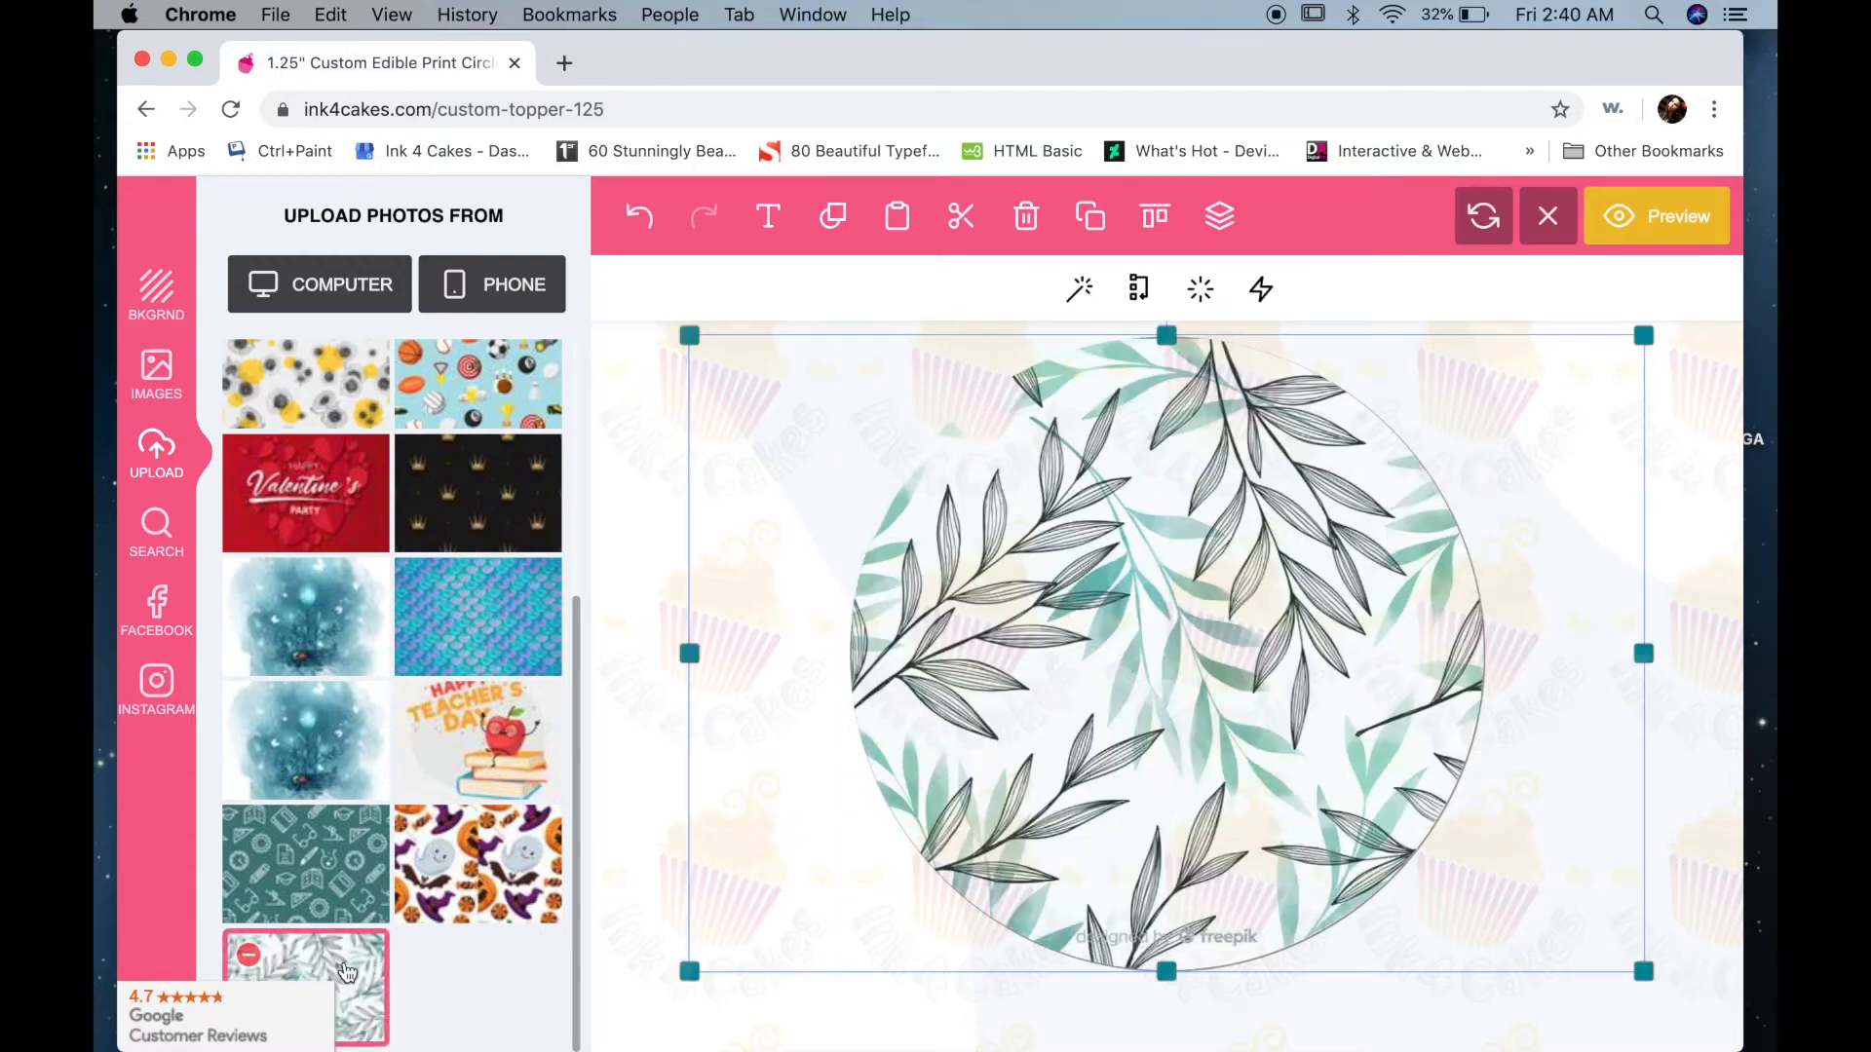
left_click_drag(1176, 572, 1129, 551)
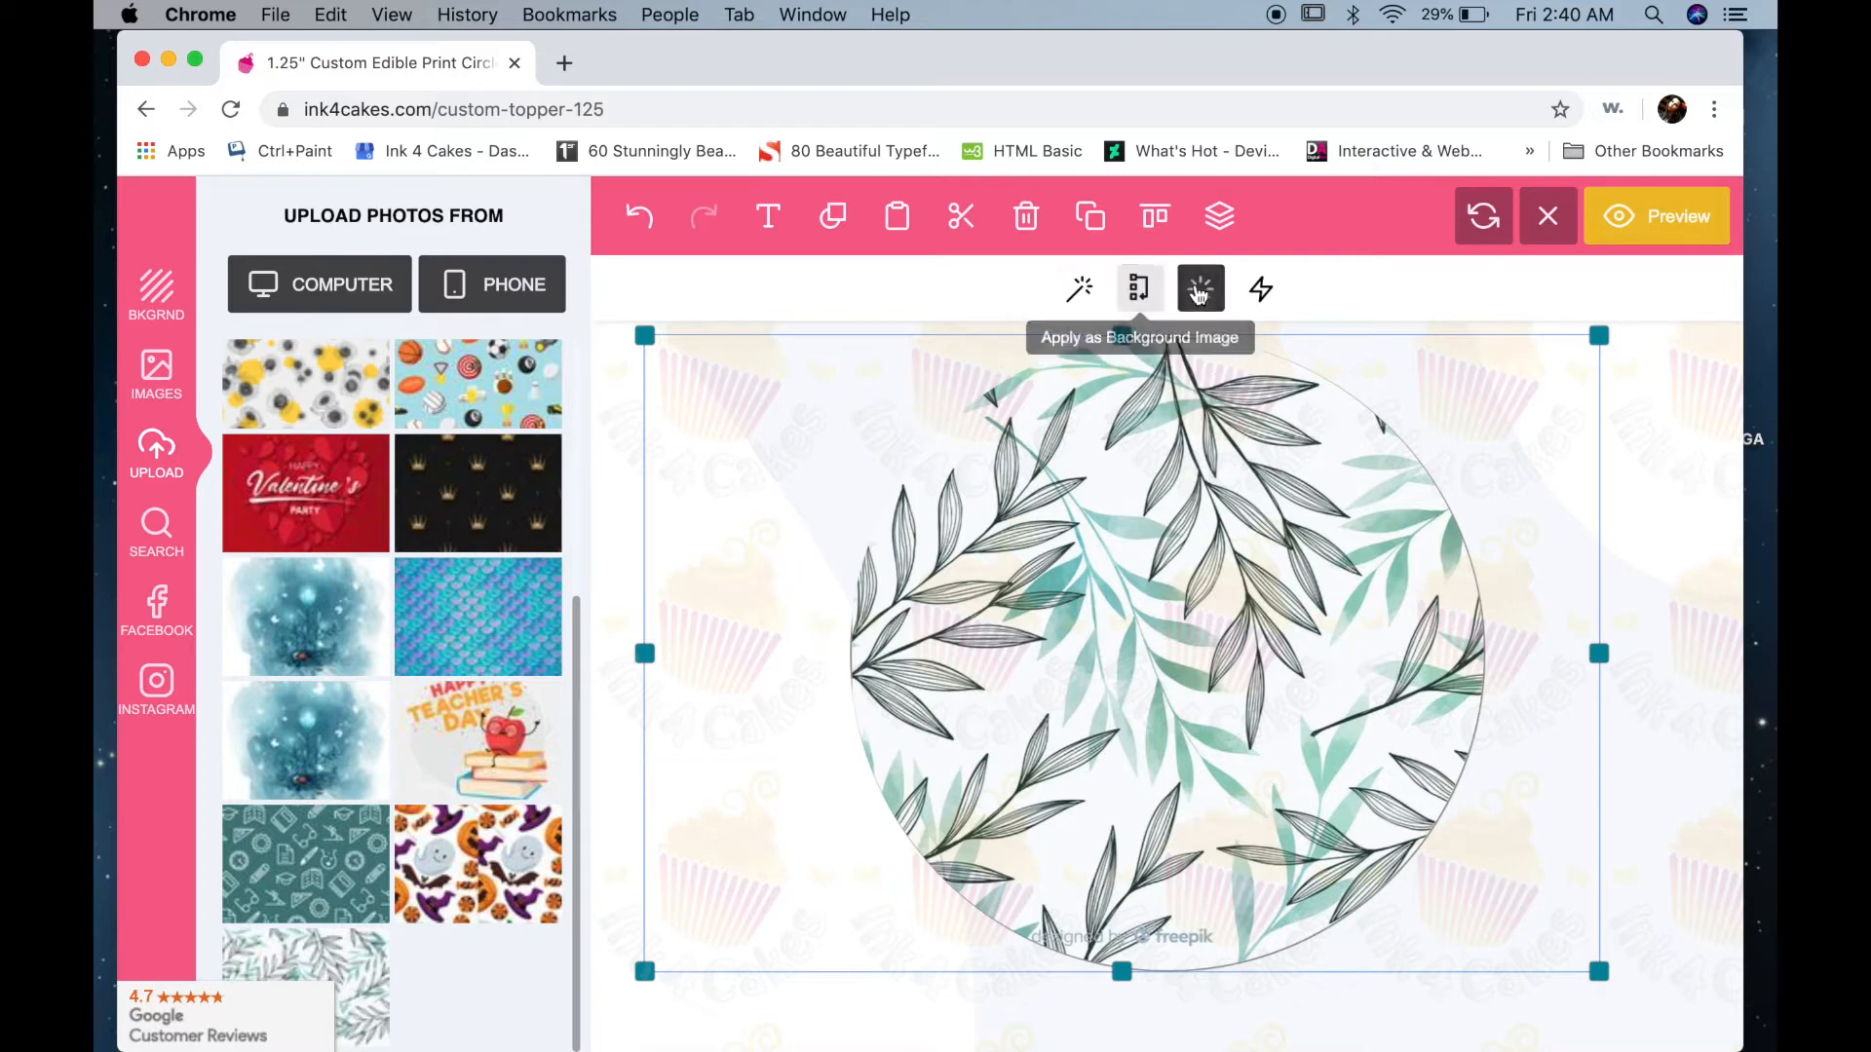
- Try the Grayscale, Sepia, Vintage, Brownie, B & W, Koda, Polaroid and Technicolor filters on the leaf image, and restore None
left_click(1082, 292)
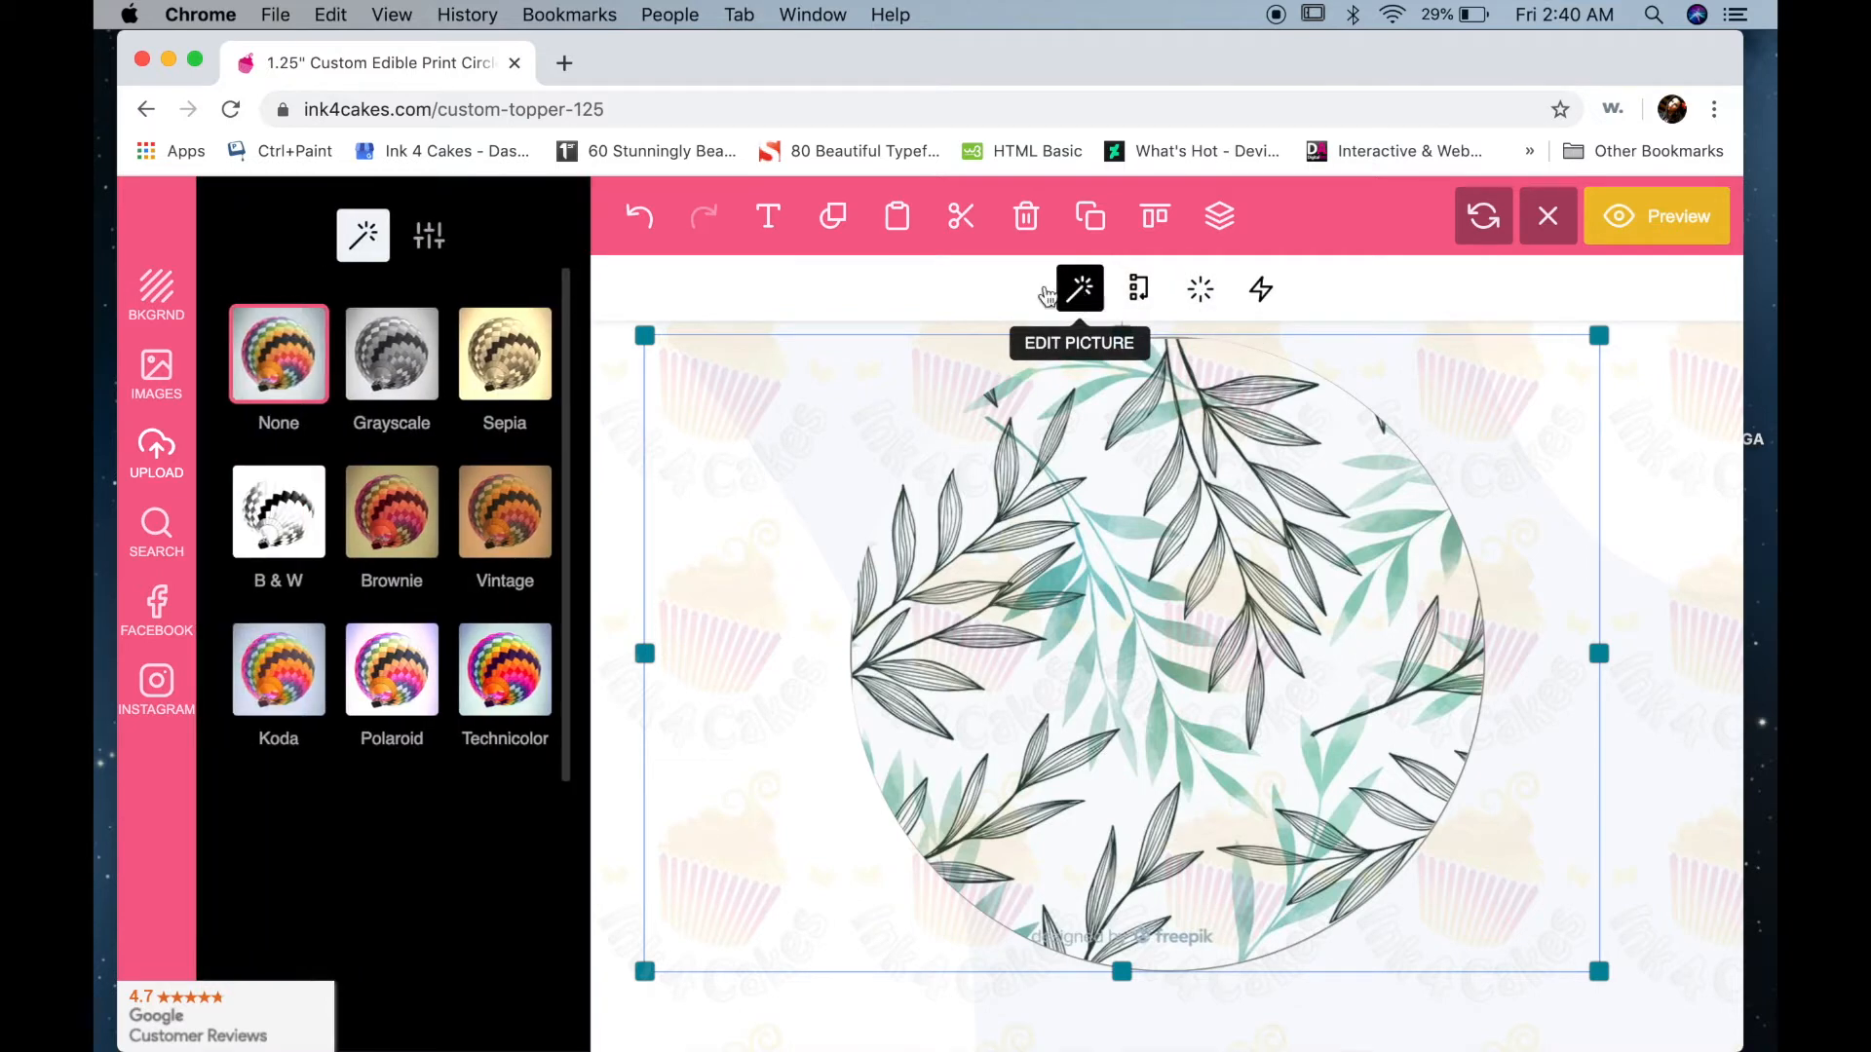
left_click(393, 374)
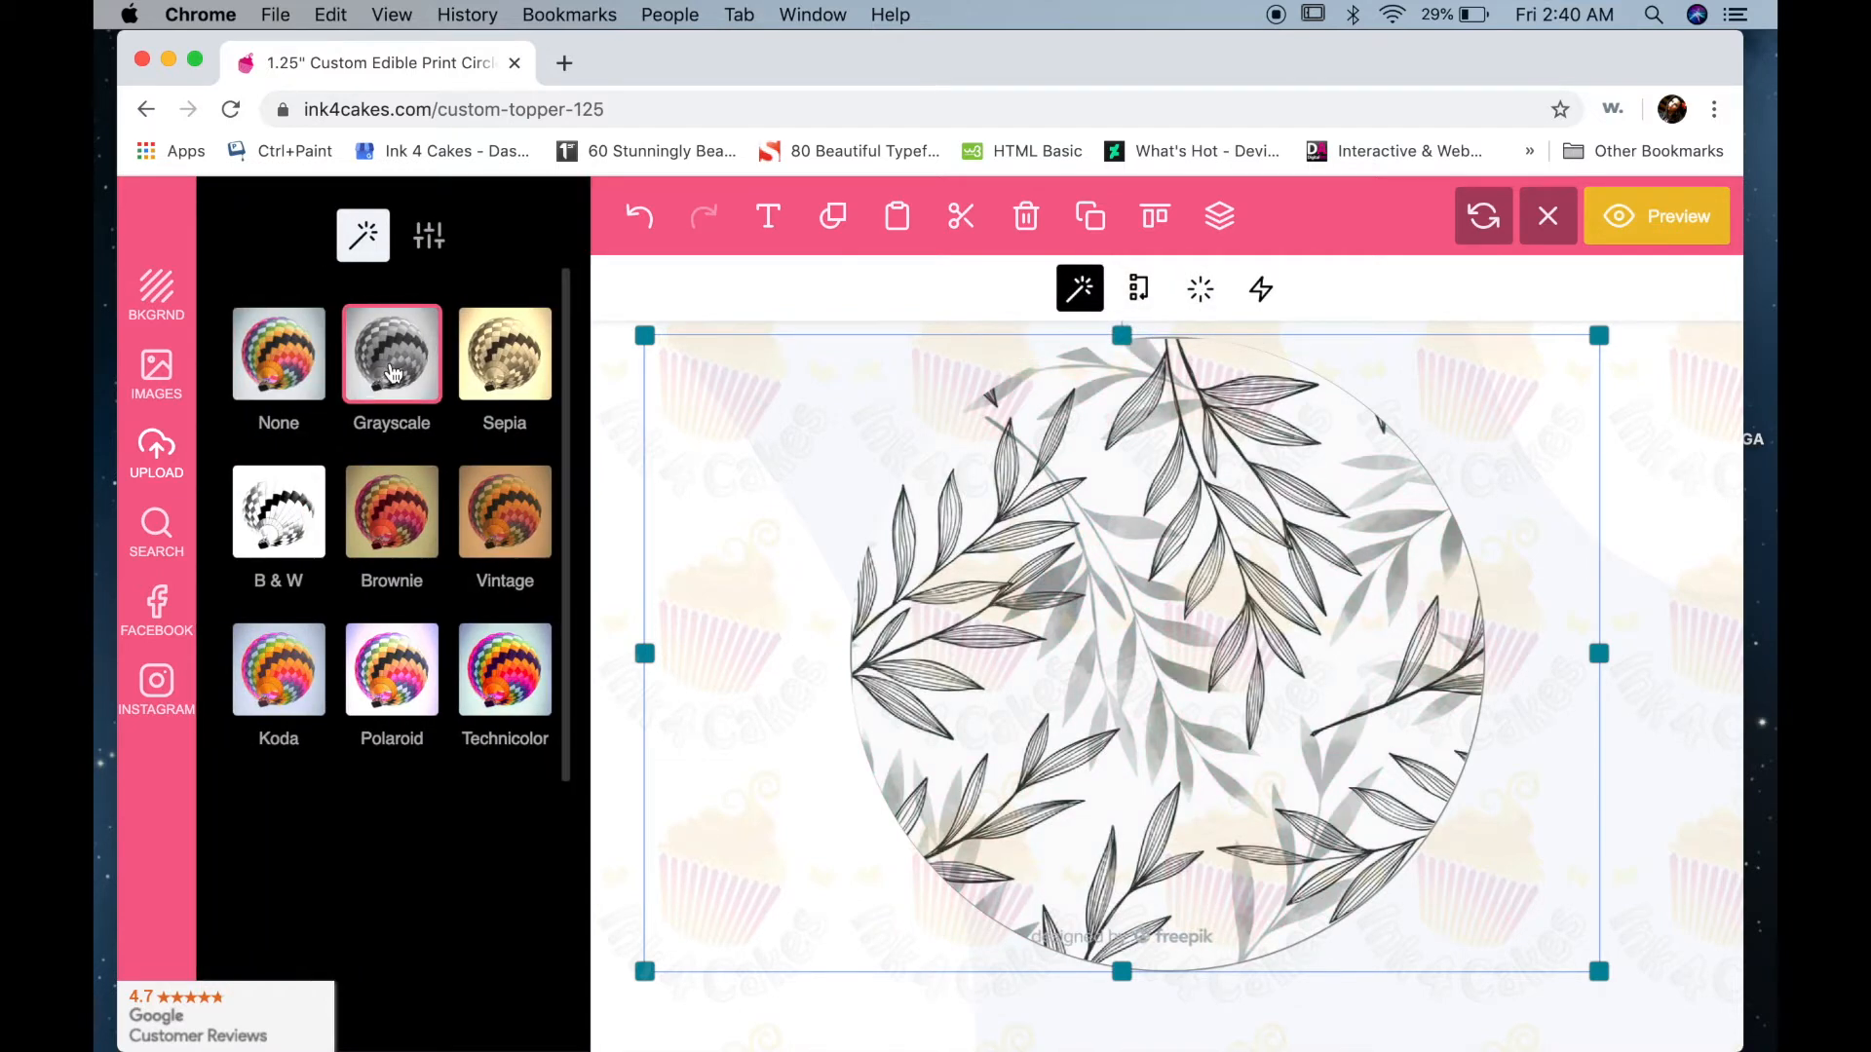
left_click(504, 370)
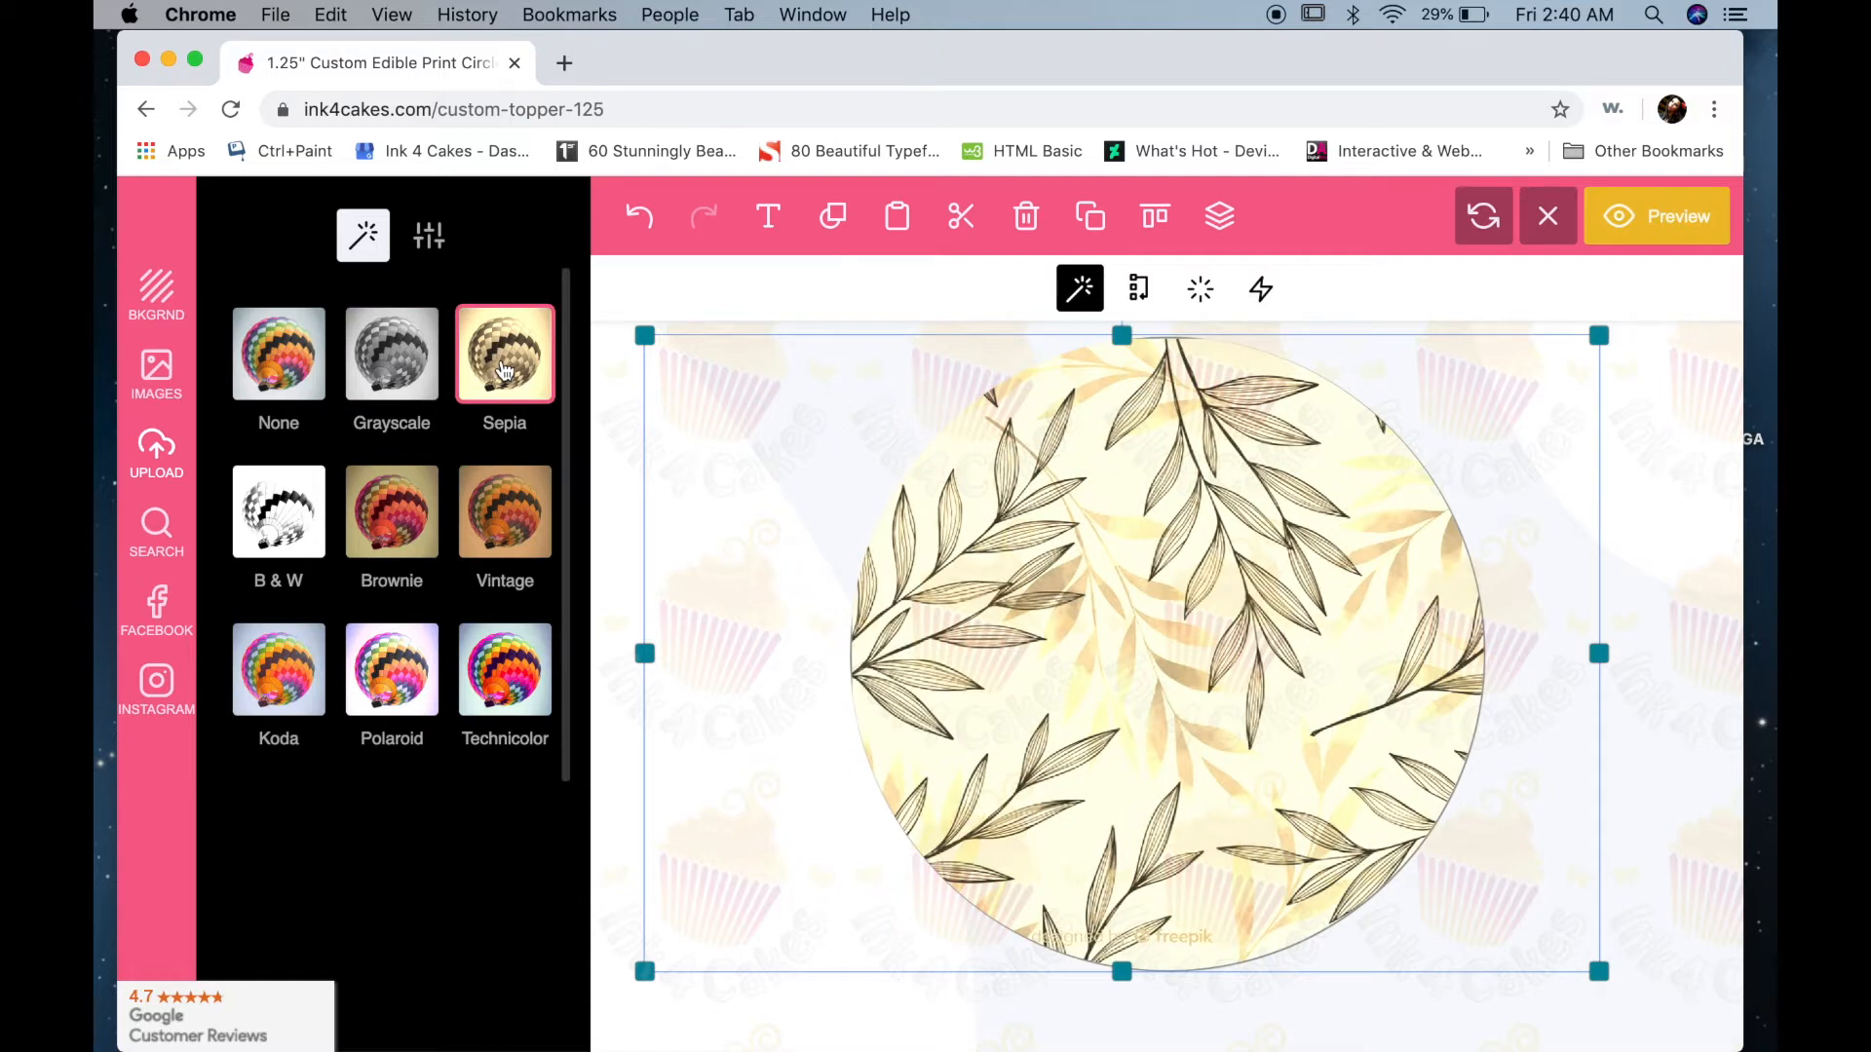
left_click(510, 510)
left_click(413, 514)
left_click(306, 518)
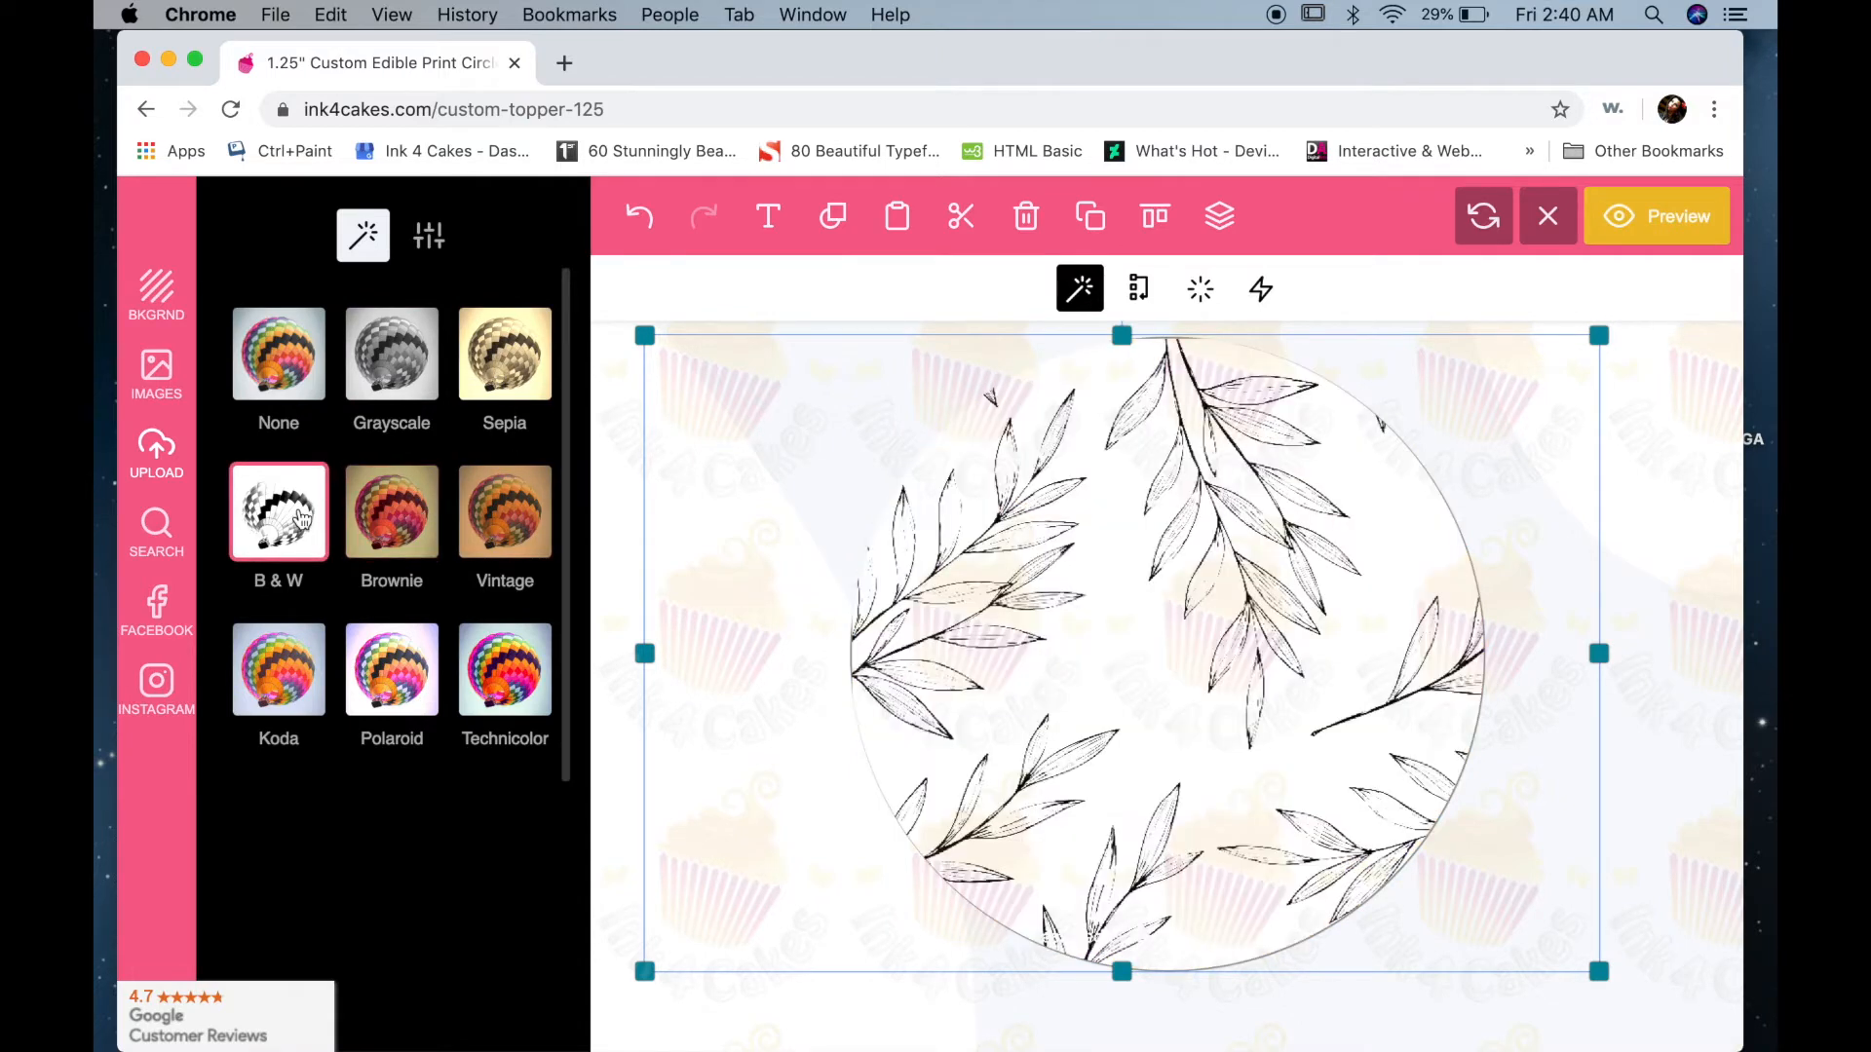
left_click(273, 668)
left_click(396, 678)
left_click(504, 669)
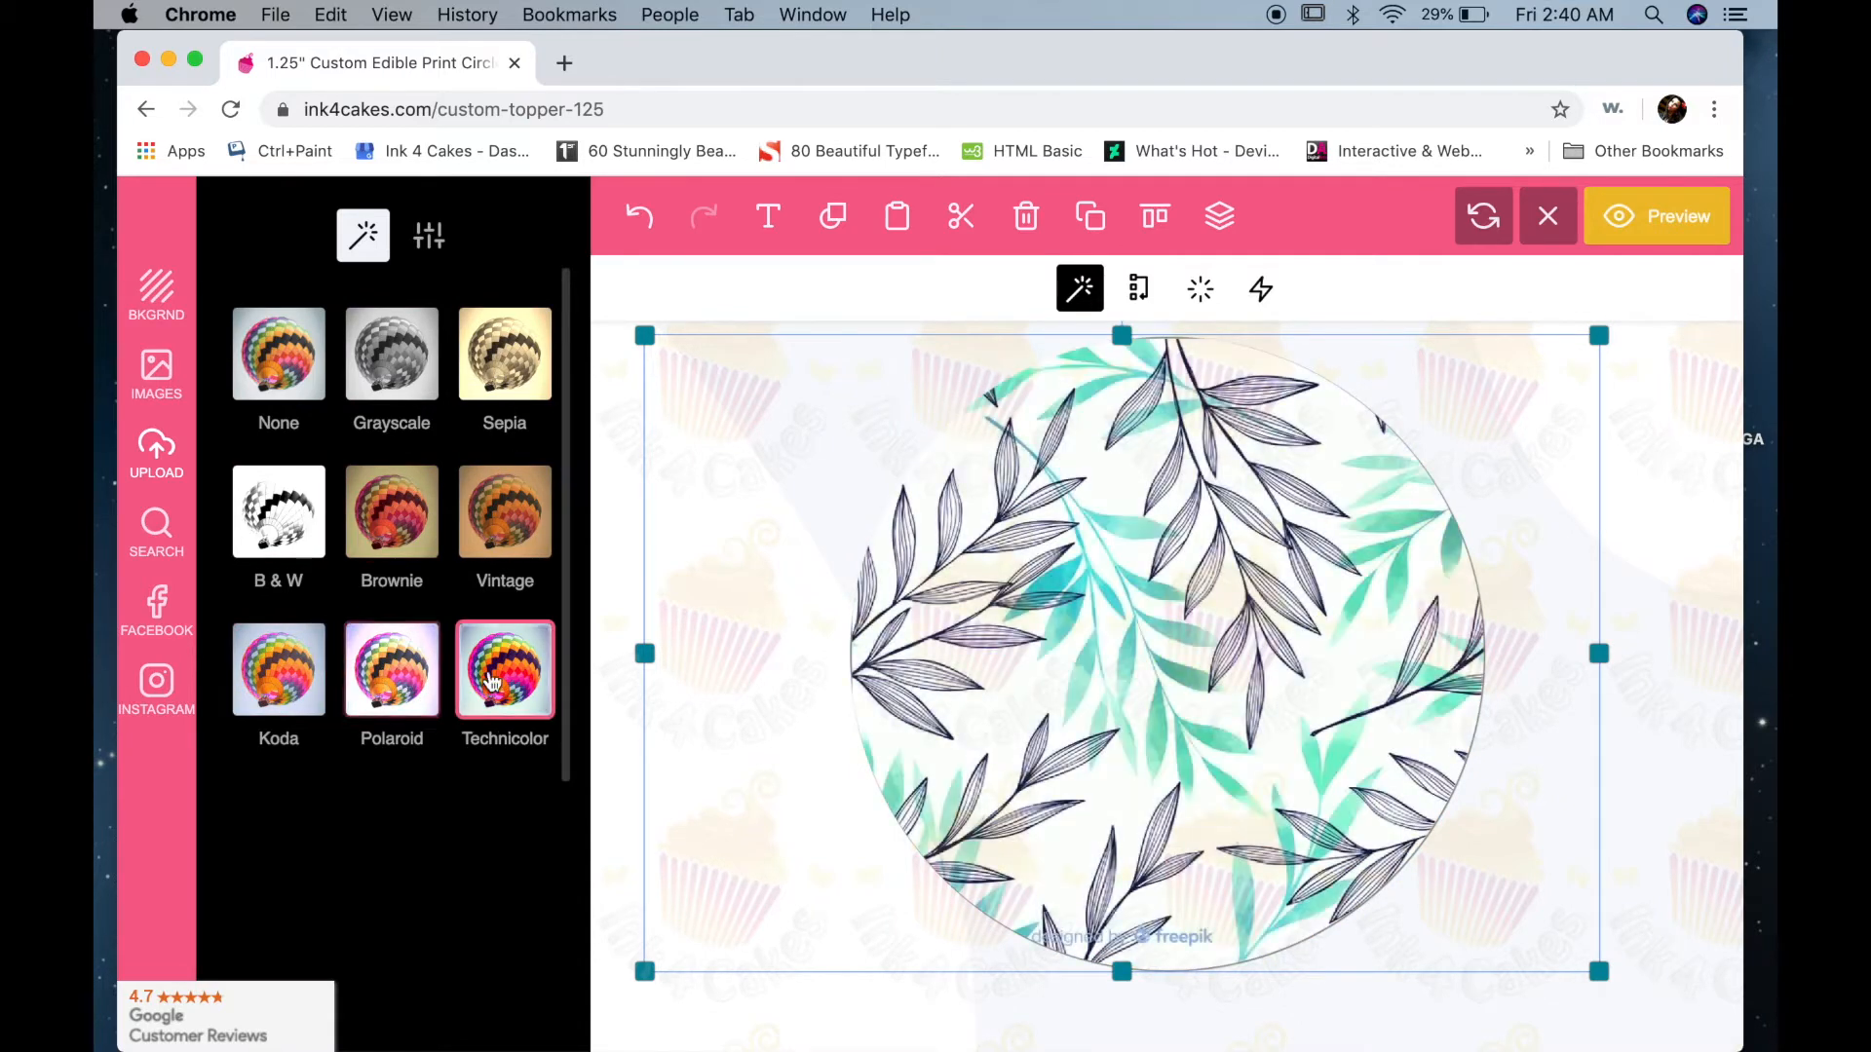
left_click(272, 354)
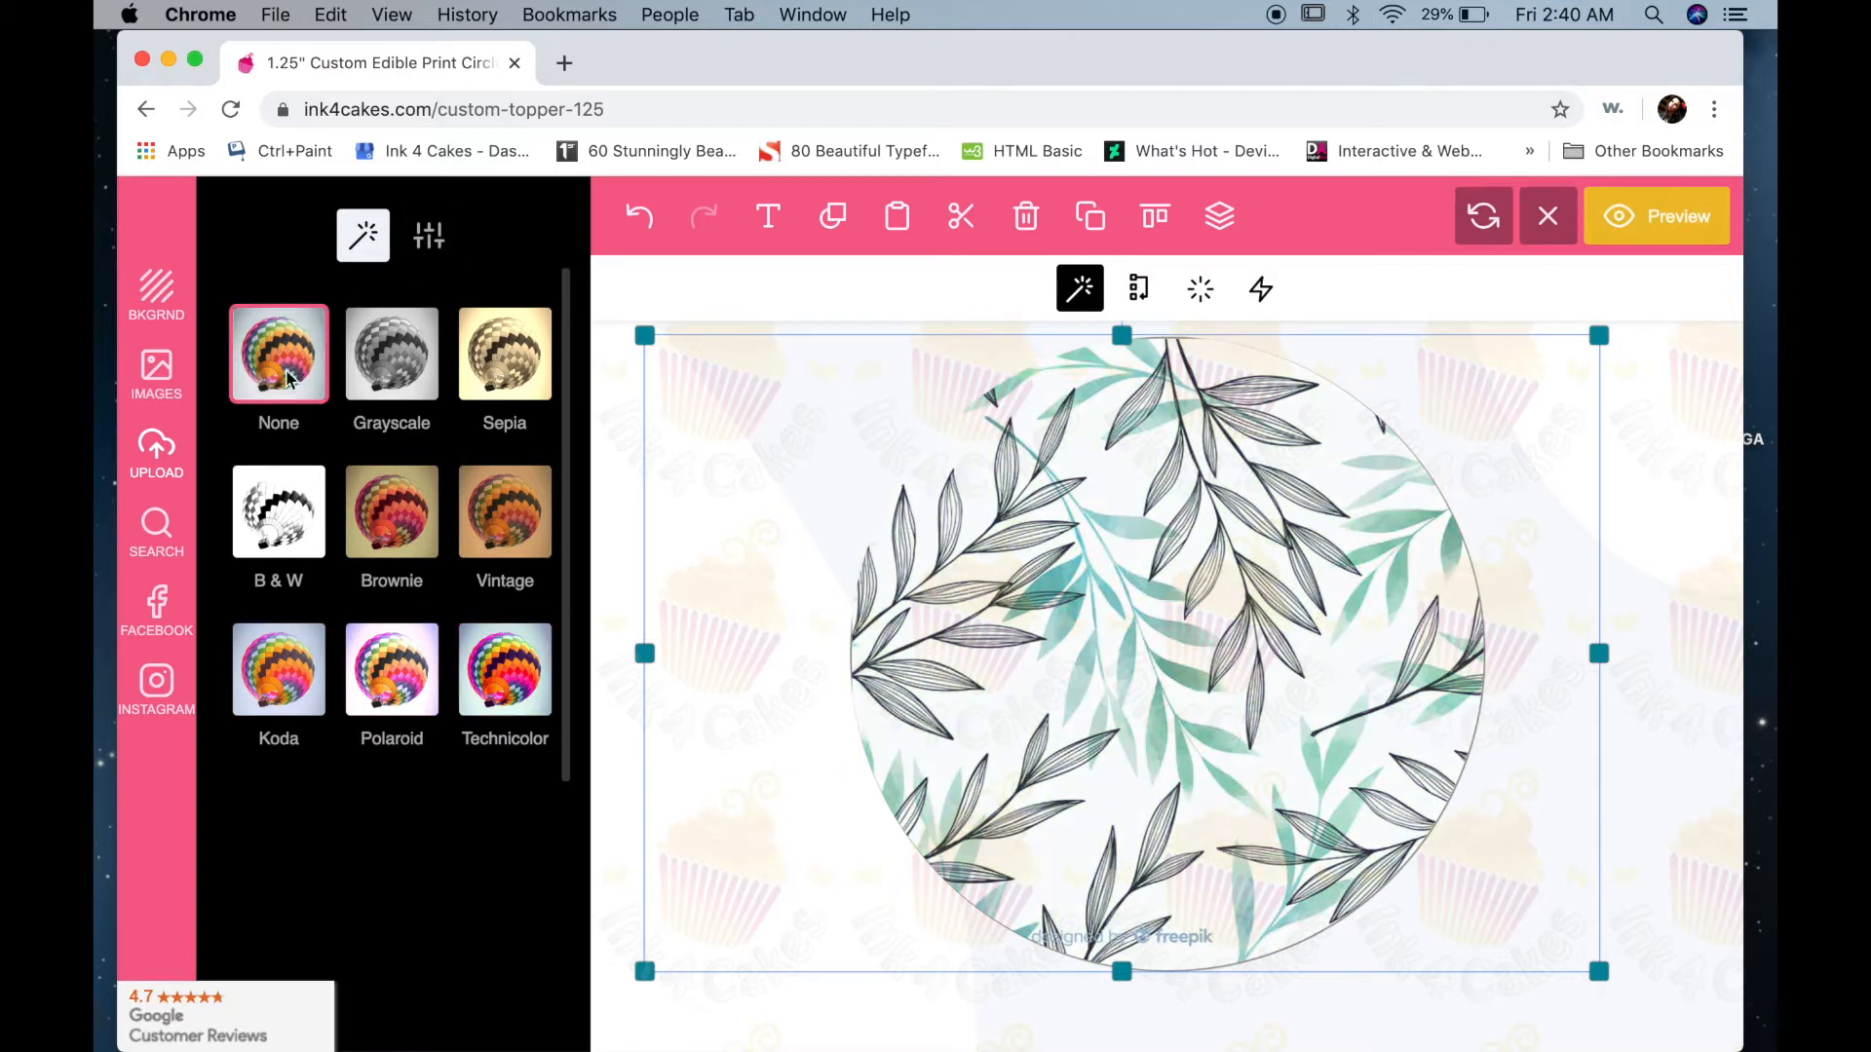
- Try brightness -15, contrast -10 and tint -38 on the leaf image, and reset the adjustments
left_click(430, 246)
left_click_drag(425, 323, 421, 409)
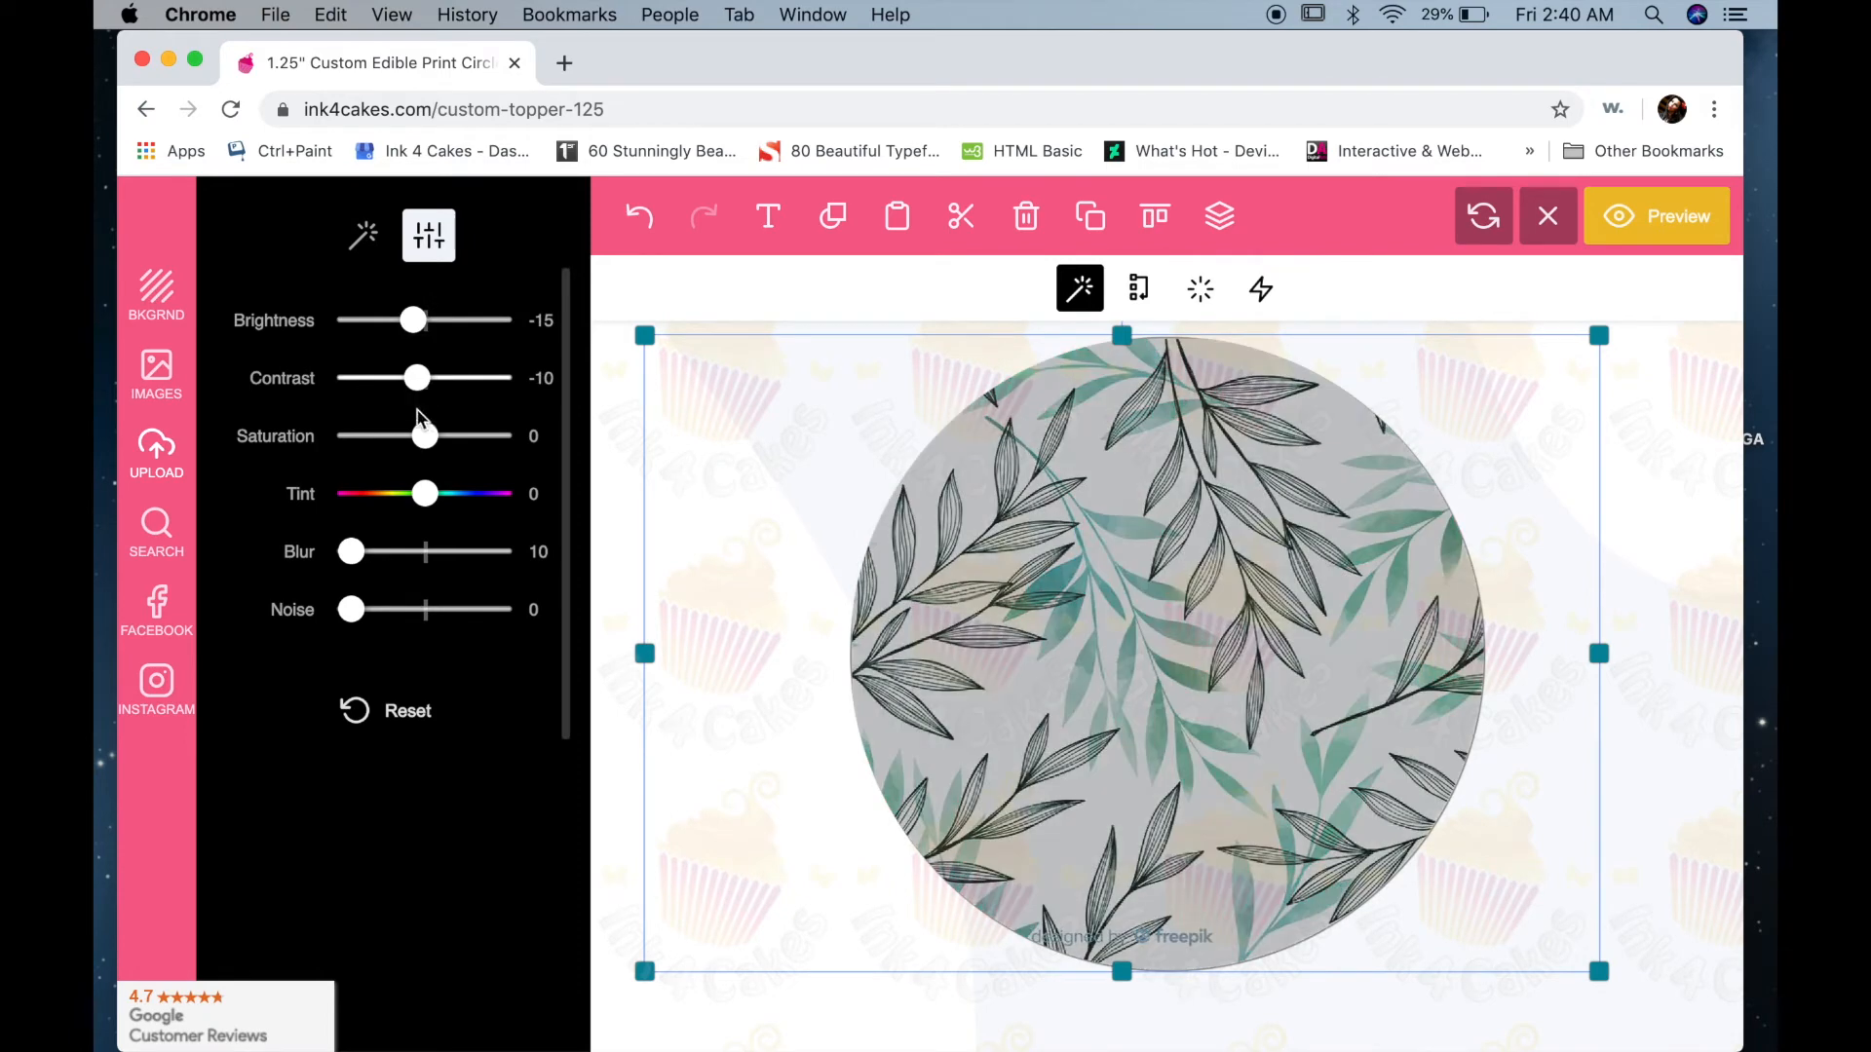
left_click_drag(449, 502, 397, 498)
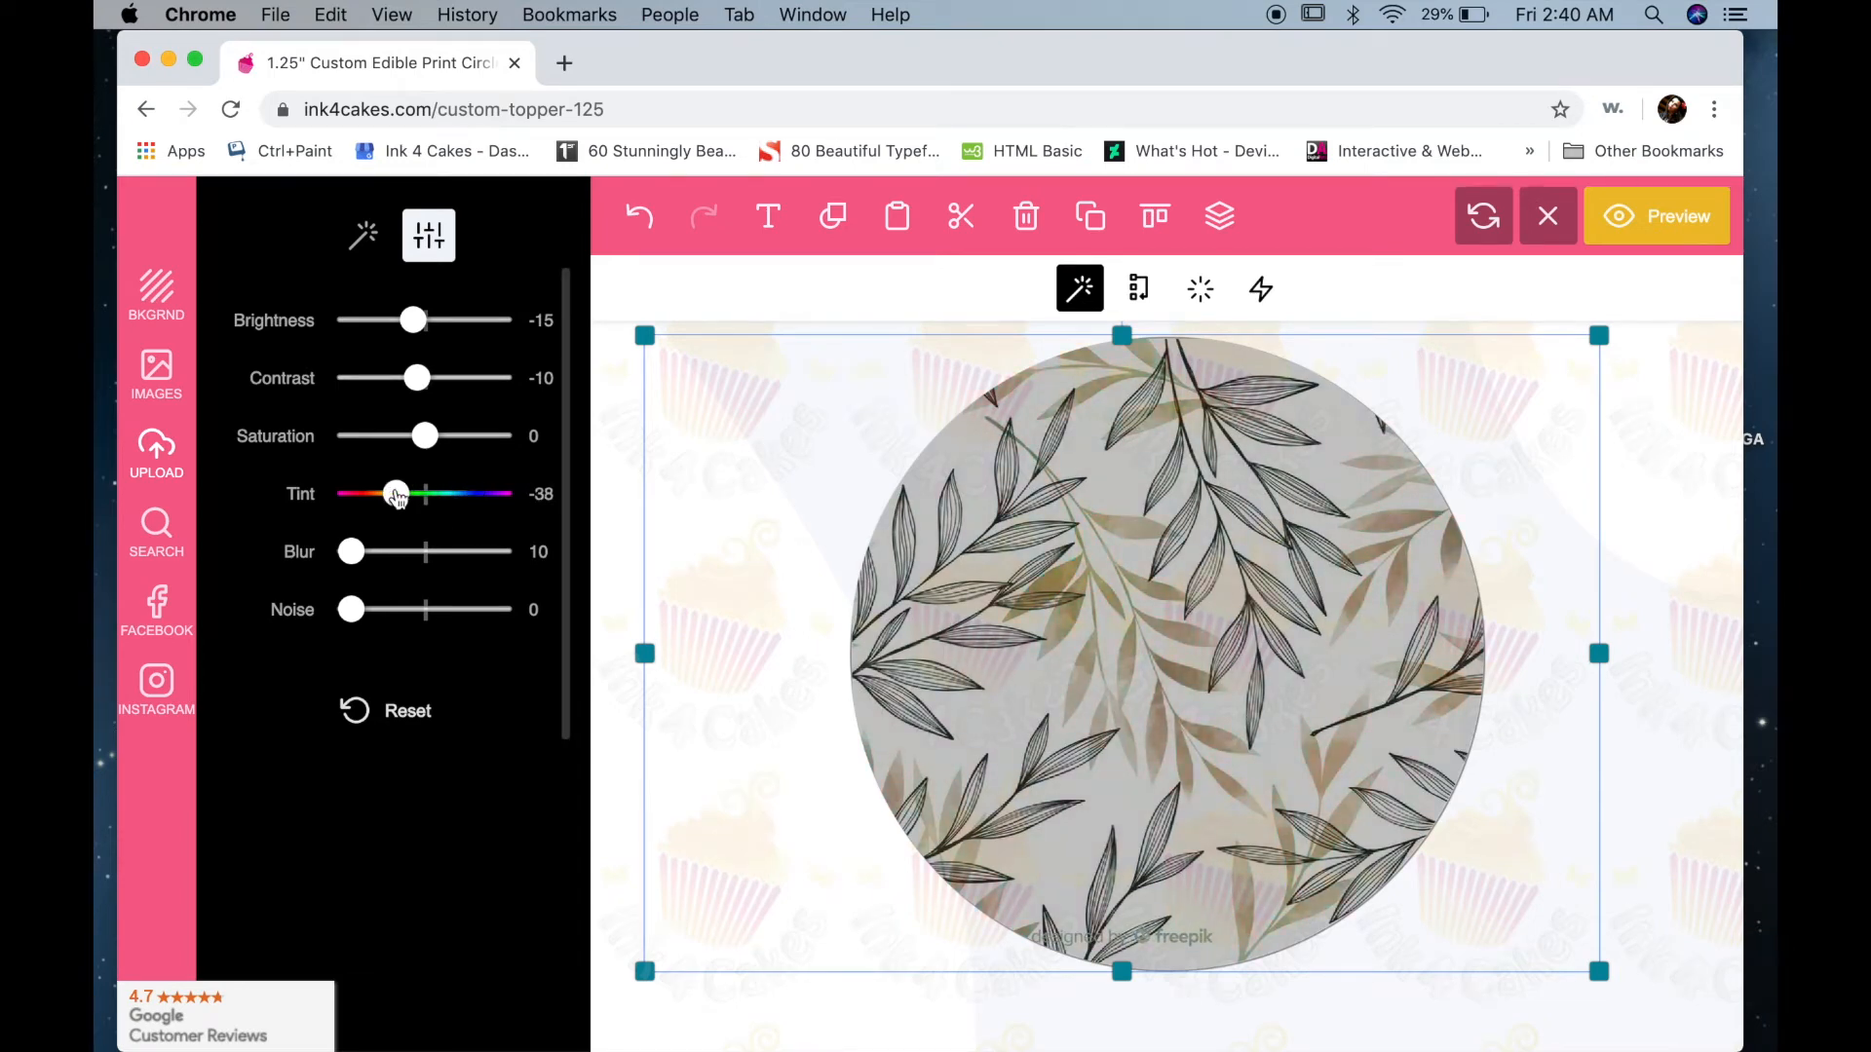
left_click(388, 713)
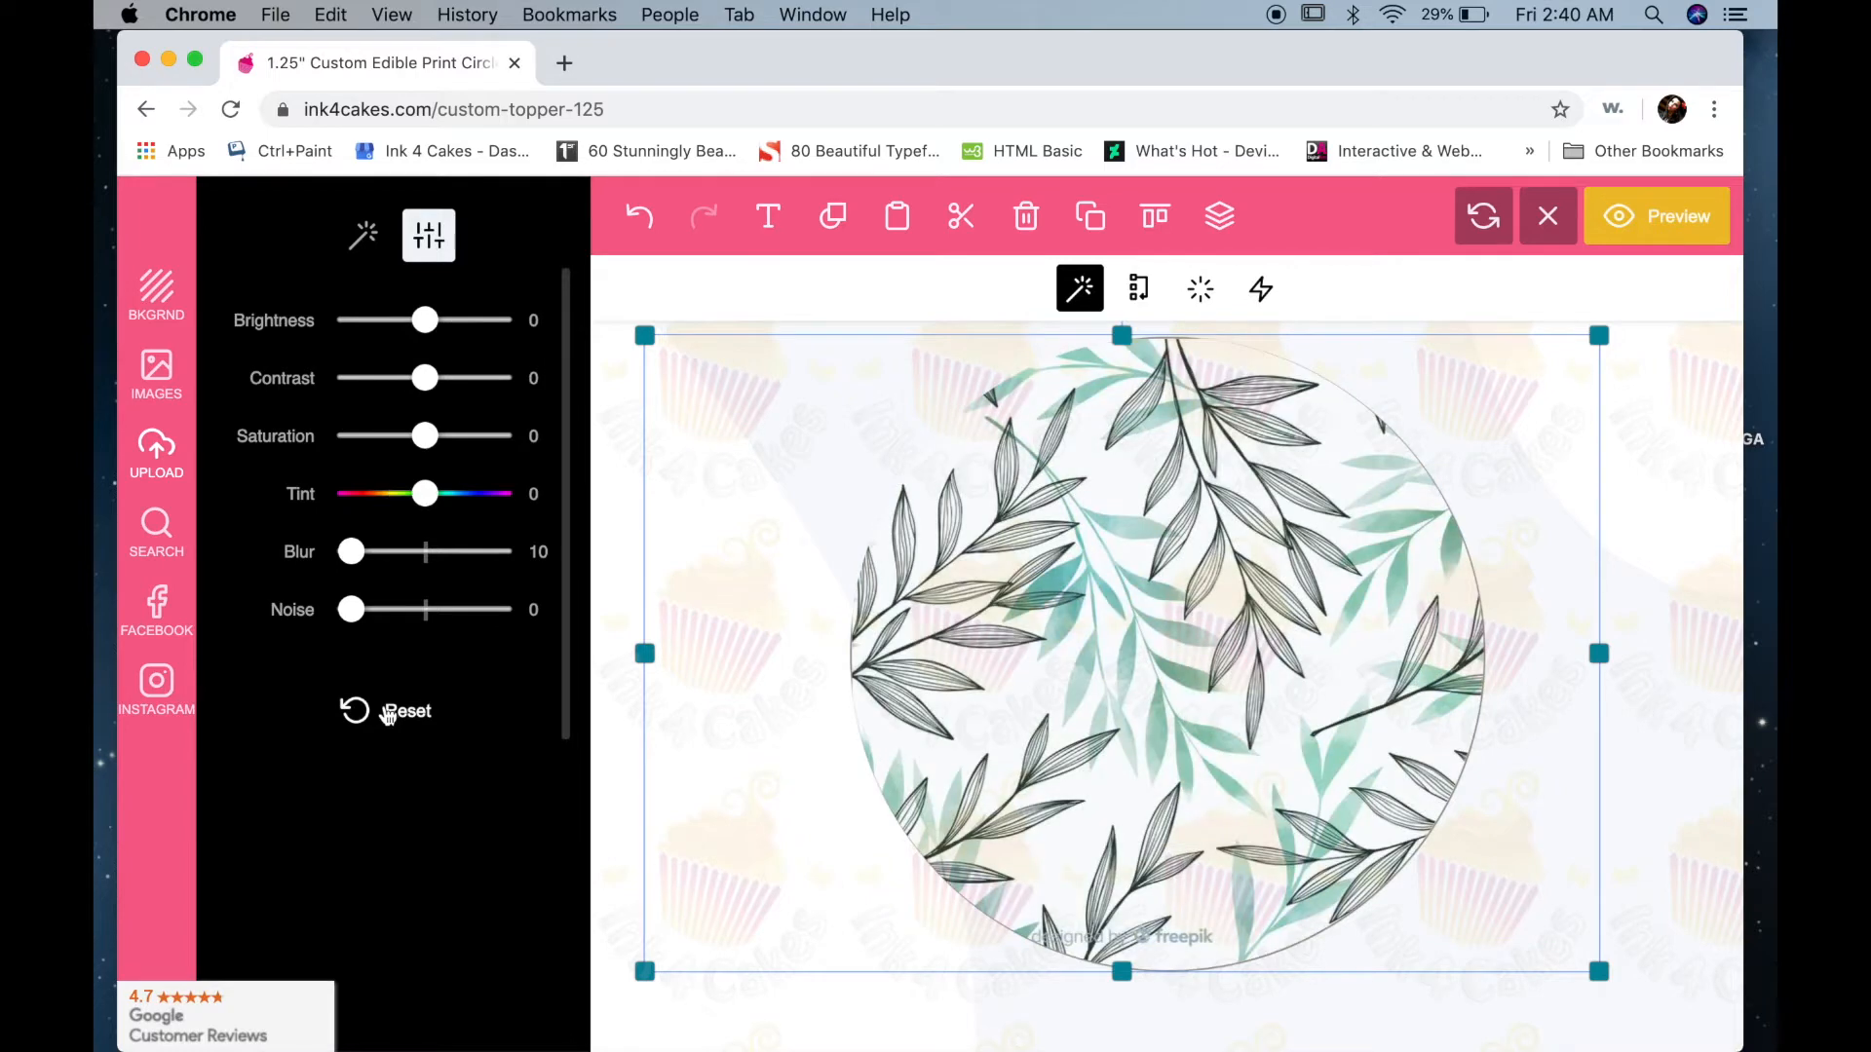
left_click(364, 235)
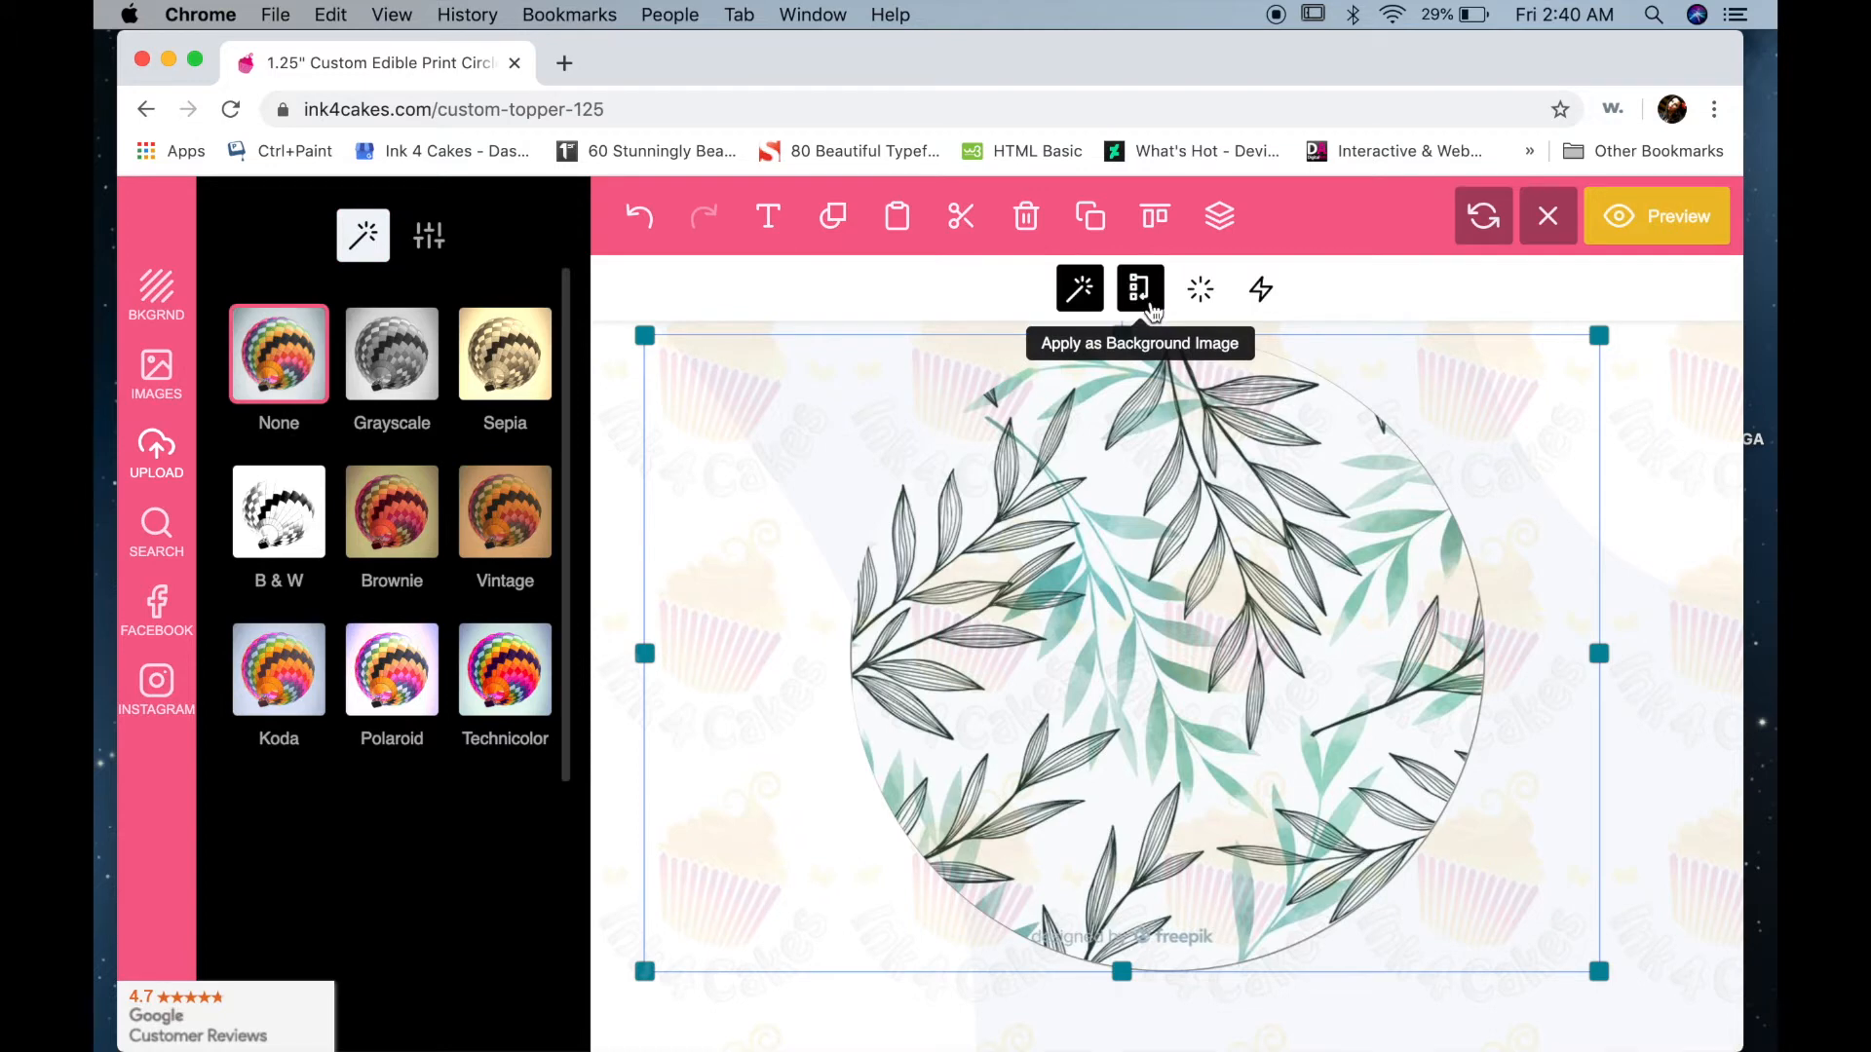
- Reduce the leaf image's opacity to slightly more than half
left_click(1201, 289)
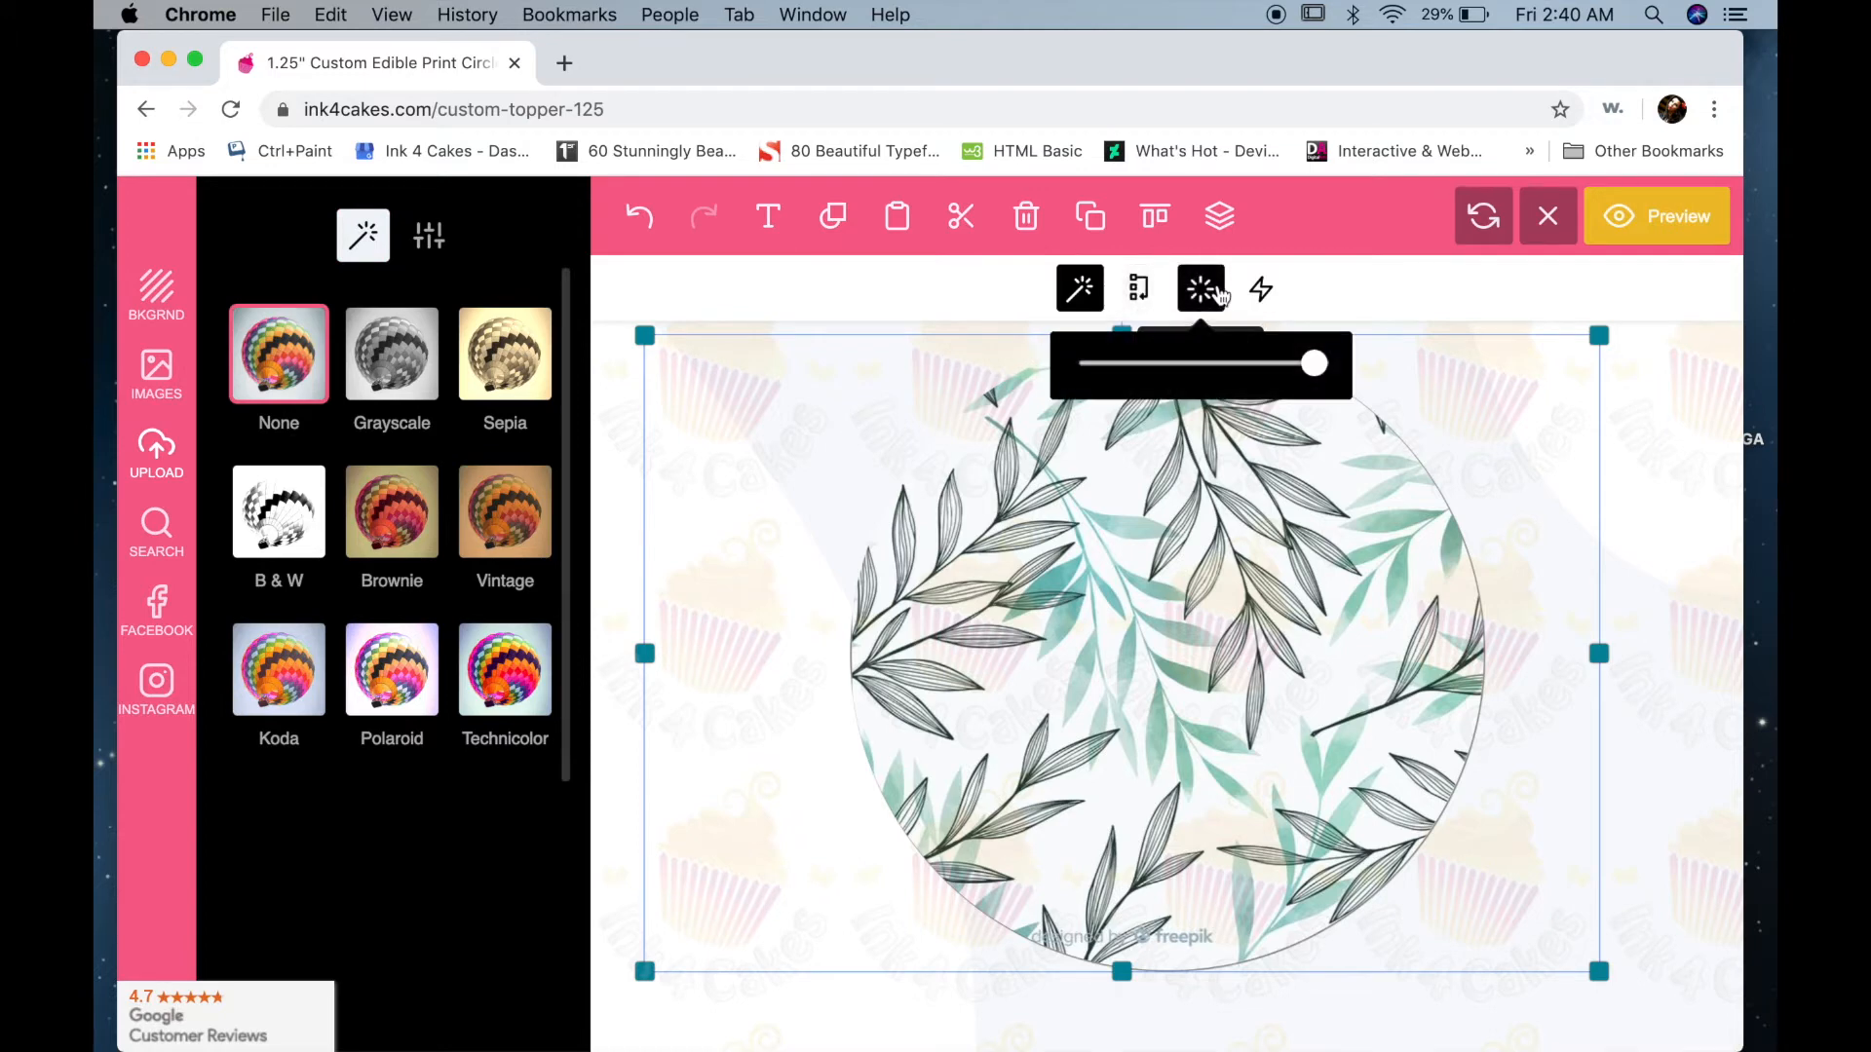
left_click_drag(1313, 366, 1228, 380)
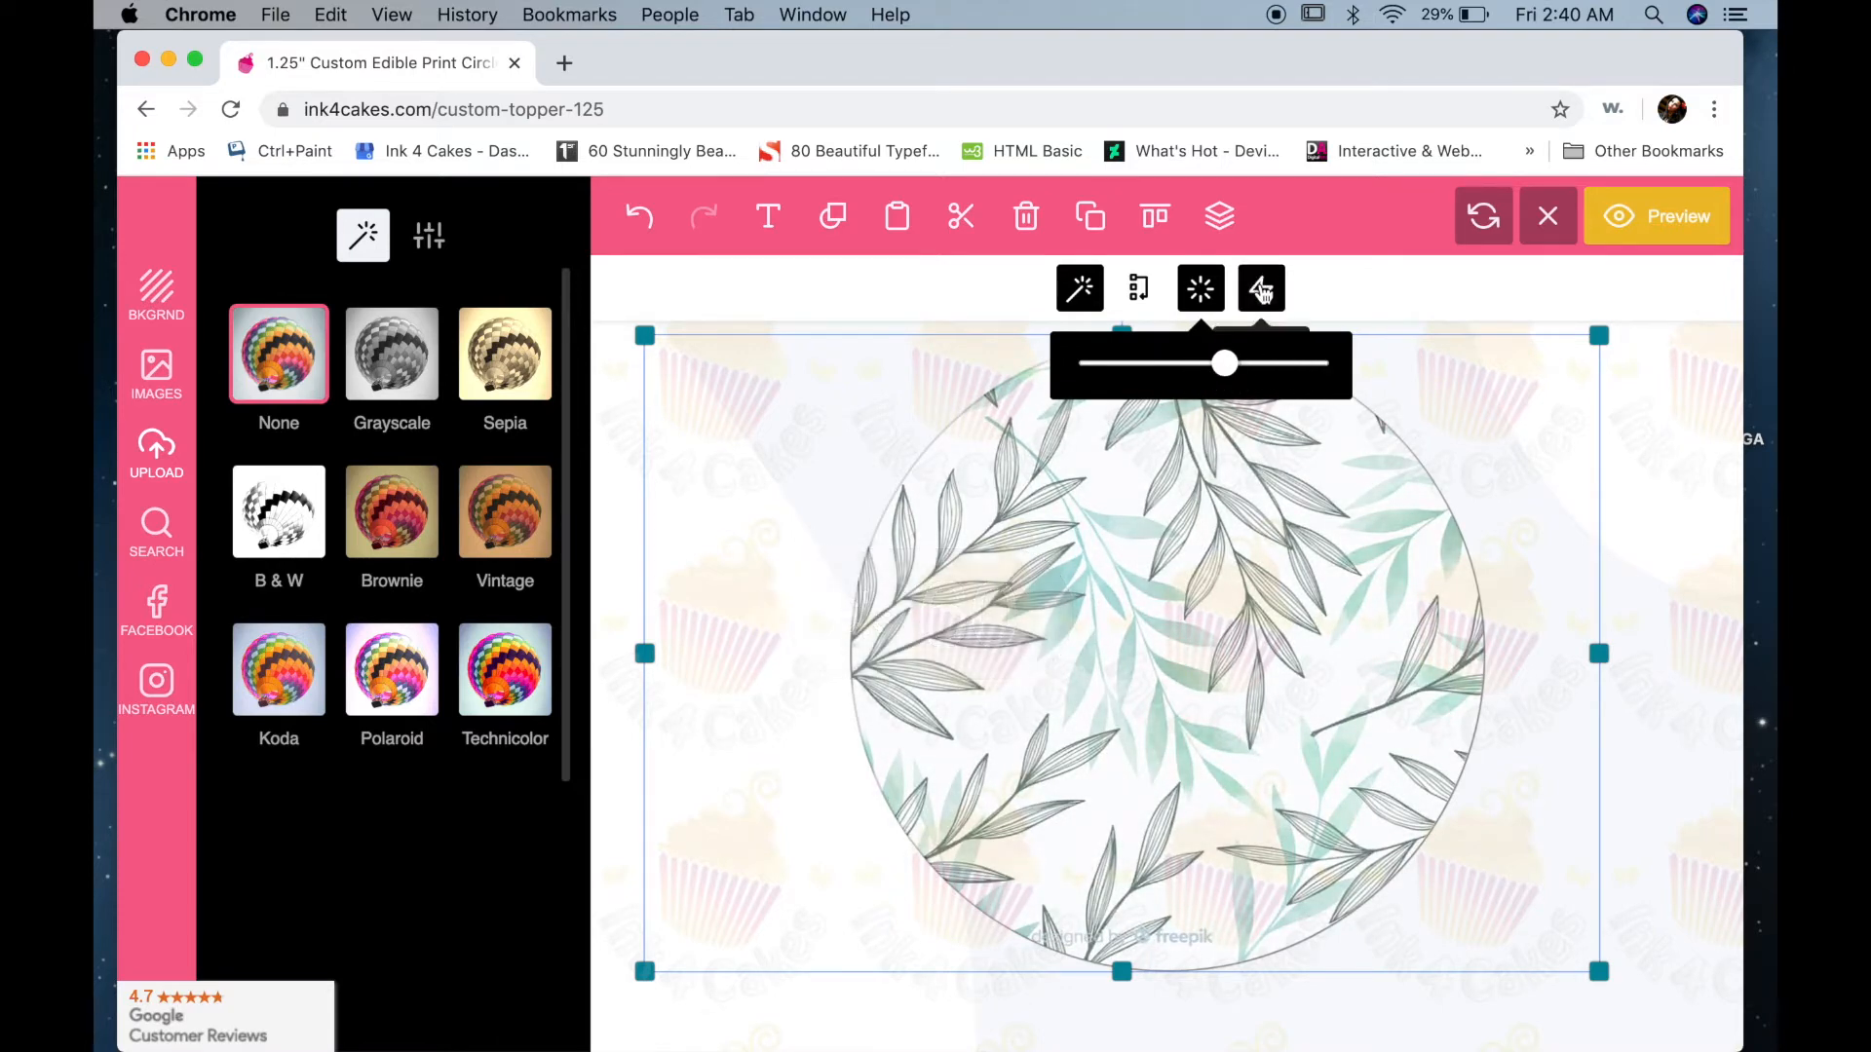
left_click(1263, 289)
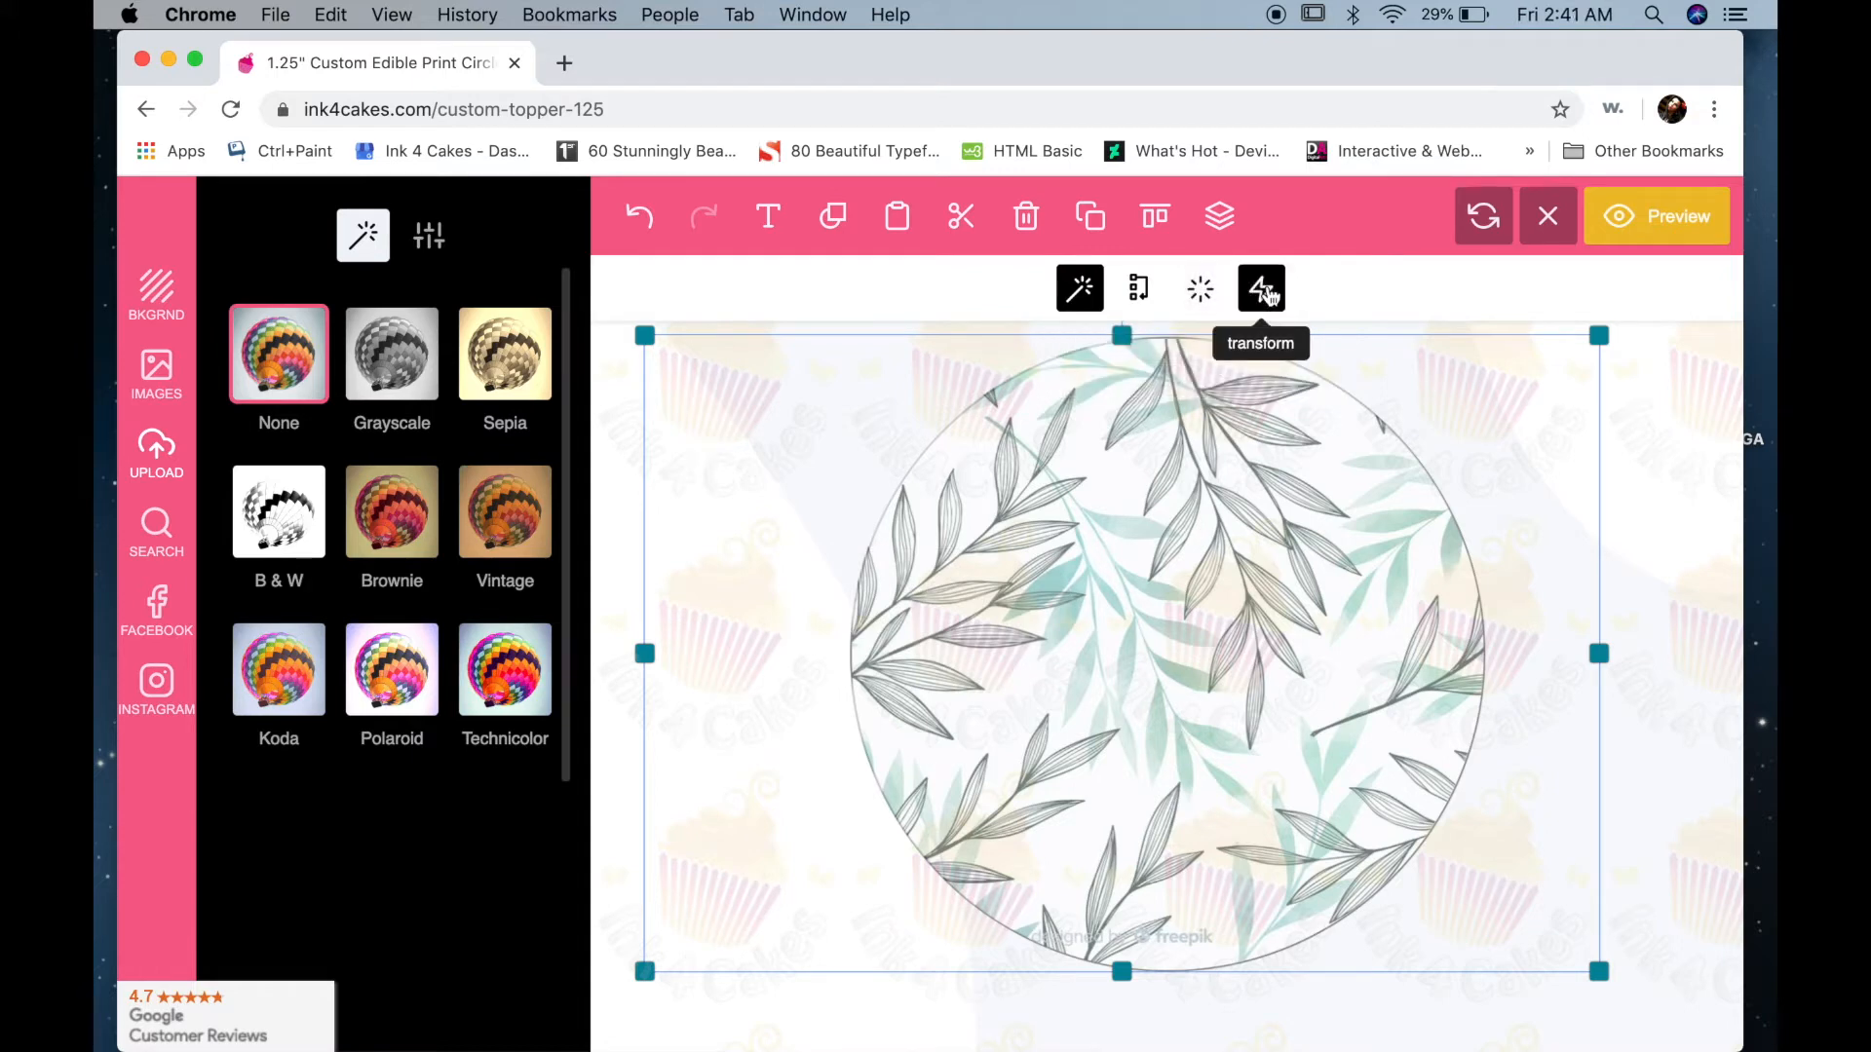
- Try rotating the leaf image and skewing it horizontally and vertically, returning each setting to its neutral value
left_click(1267, 297)
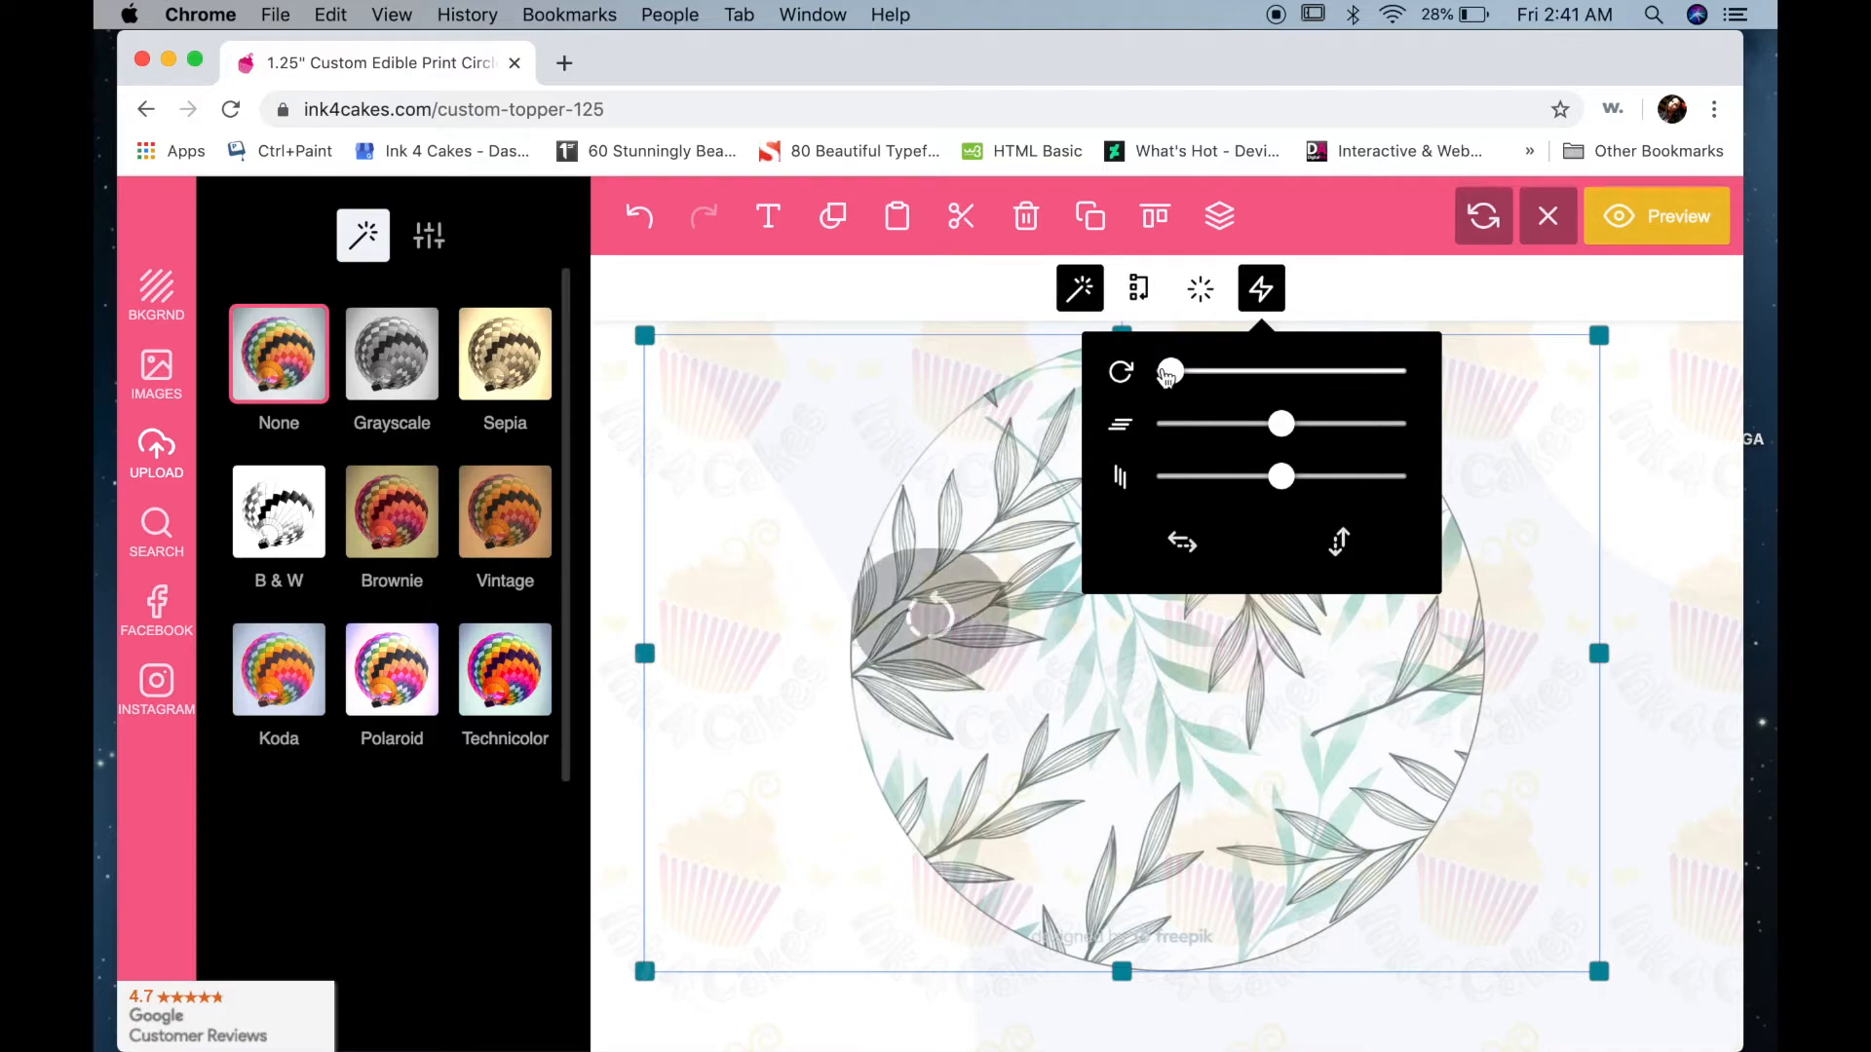
left_click_drag(1171, 372, 1123, 392)
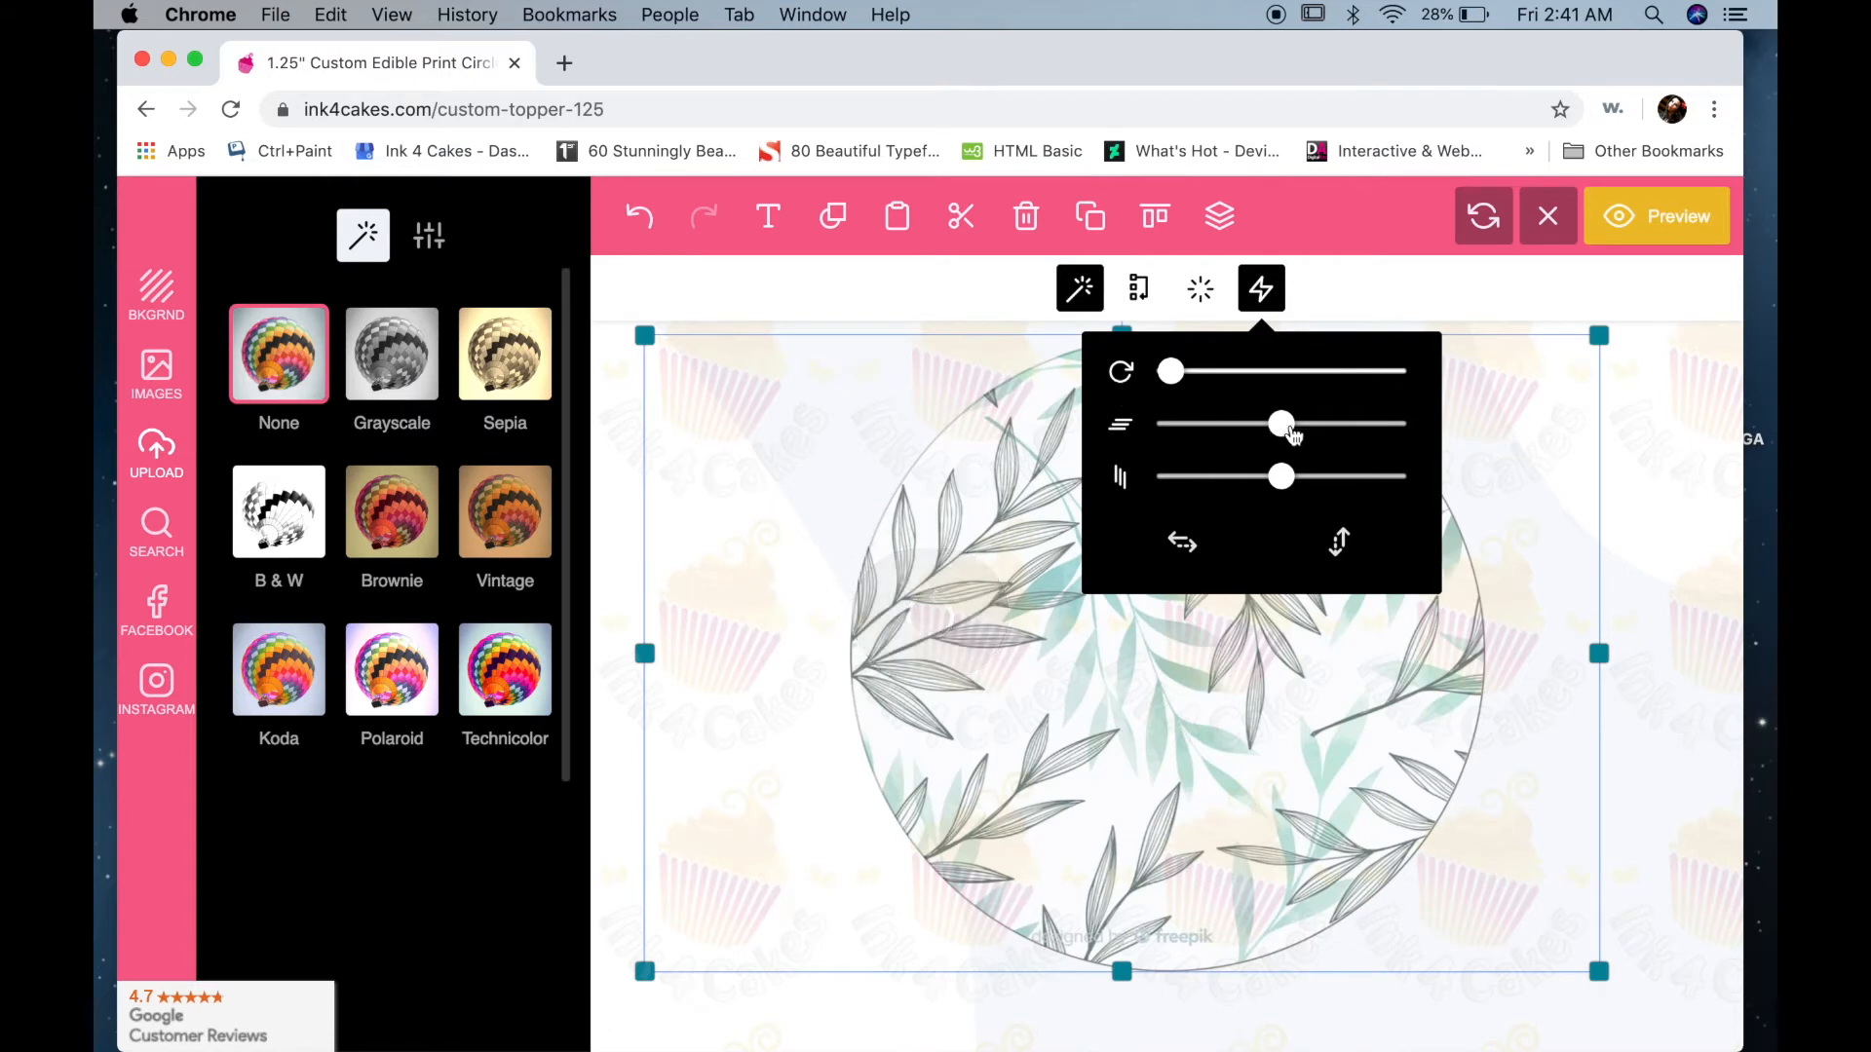
mouse_move(1295, 432)
left_mouse_down()
mouse_move(1249, 428)
mouse_move(1283, 432)
left_mouse_up()
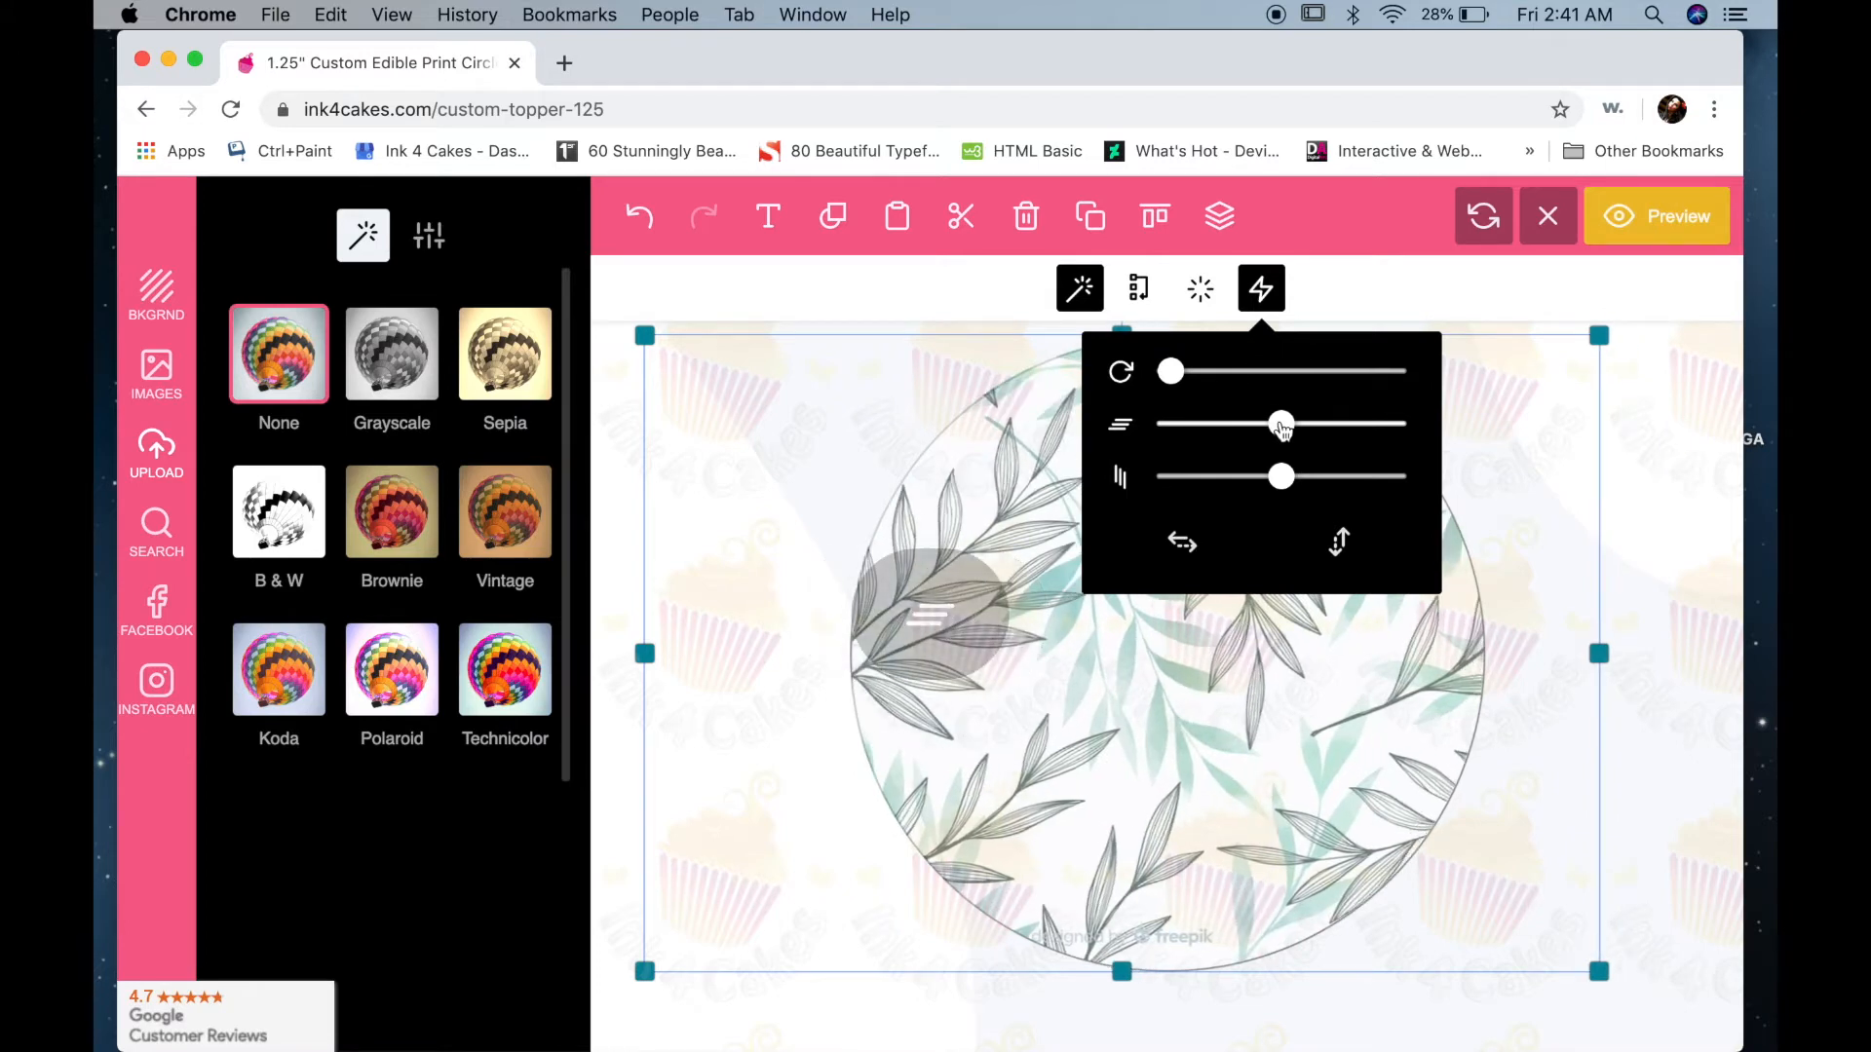
mouse_move(1280, 478)
left_mouse_down()
mouse_move(1302, 478)
mouse_move(1281, 478)
left_mouse_up()
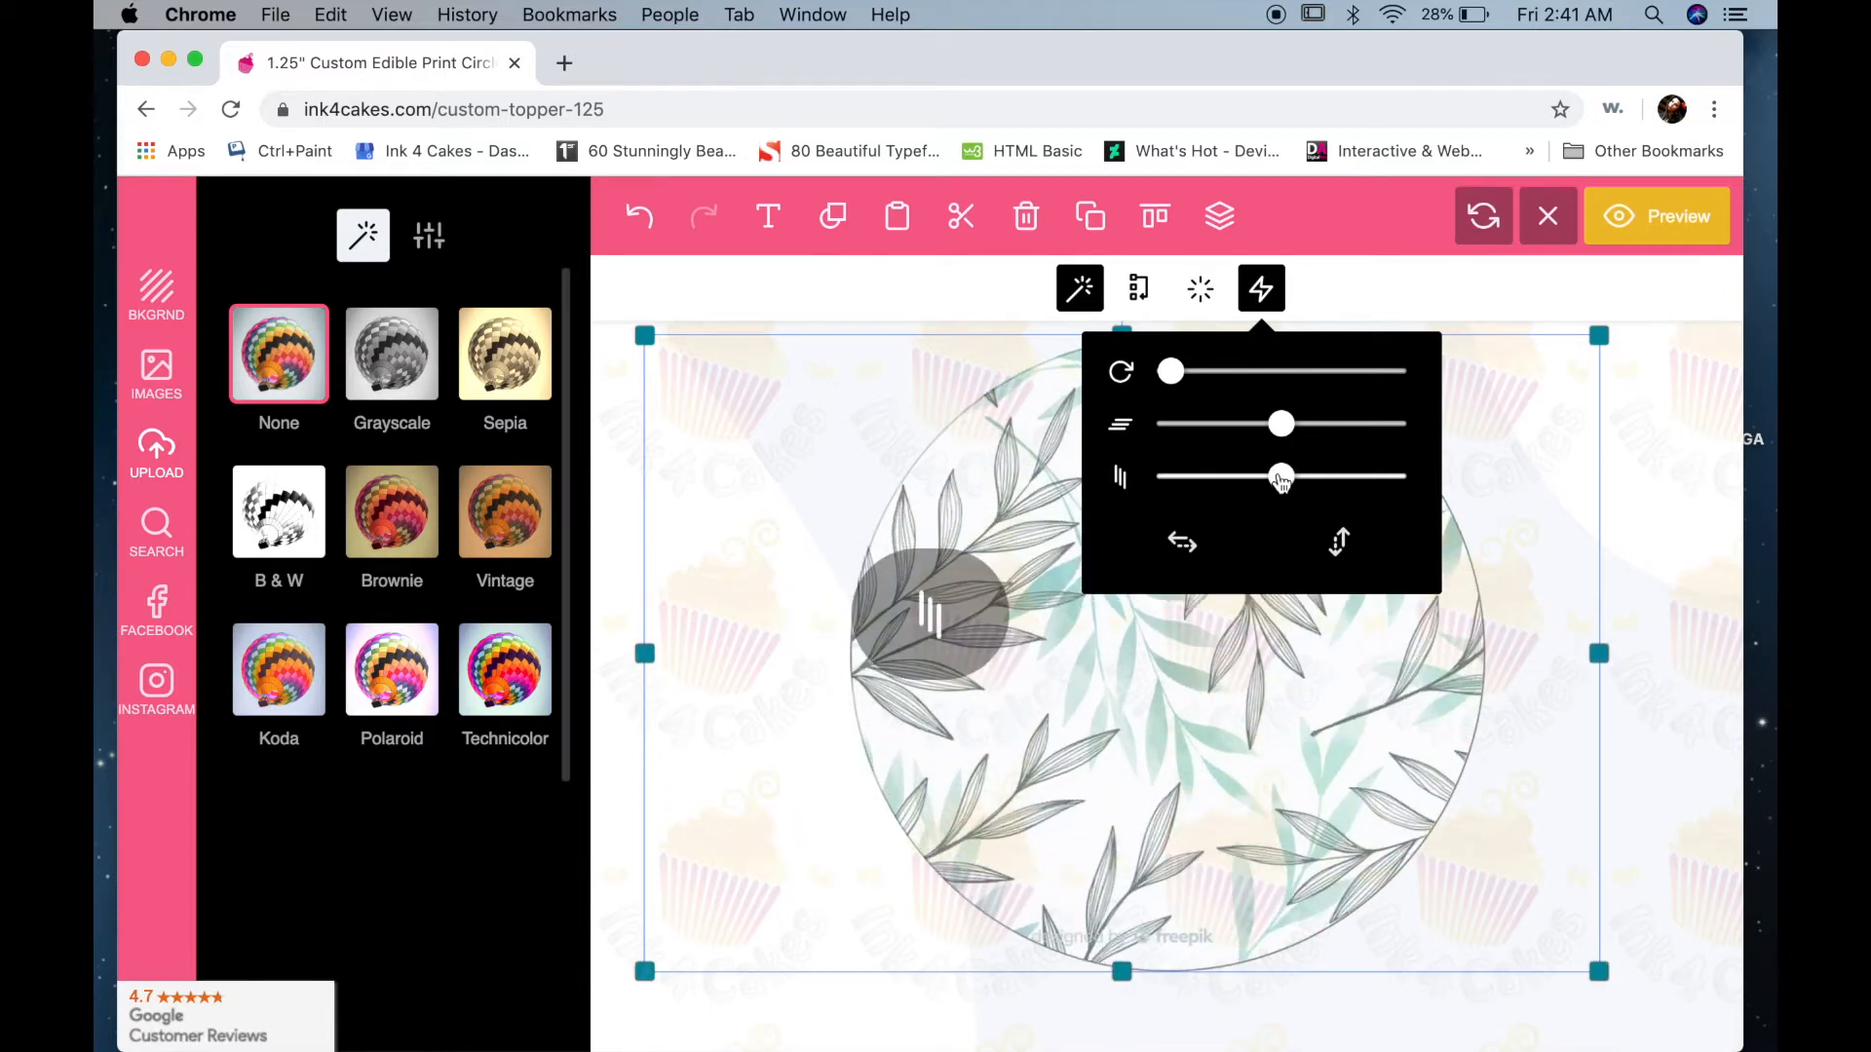
- Flip the leaf image horizontally and back, and likewise vertically and back
left_click(1183, 544)
left_click(1183, 544)
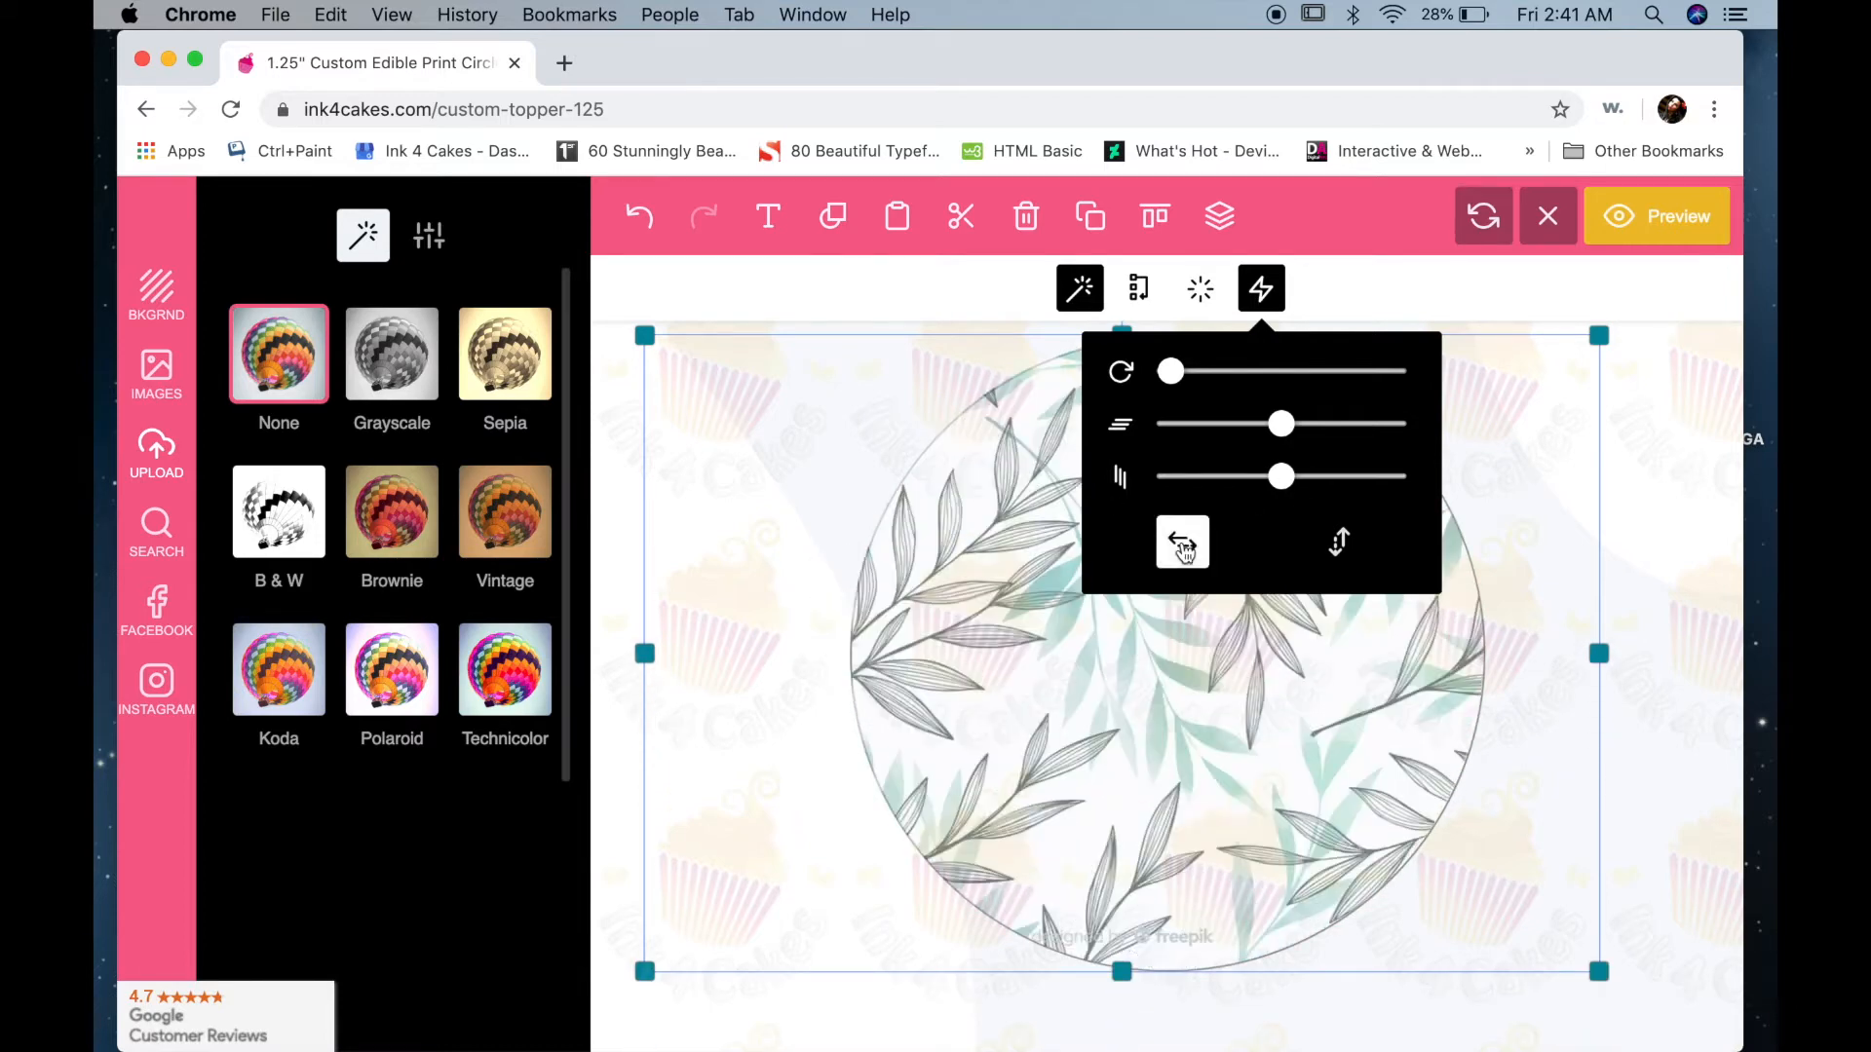
left_click(1335, 551)
left_click(1333, 555)
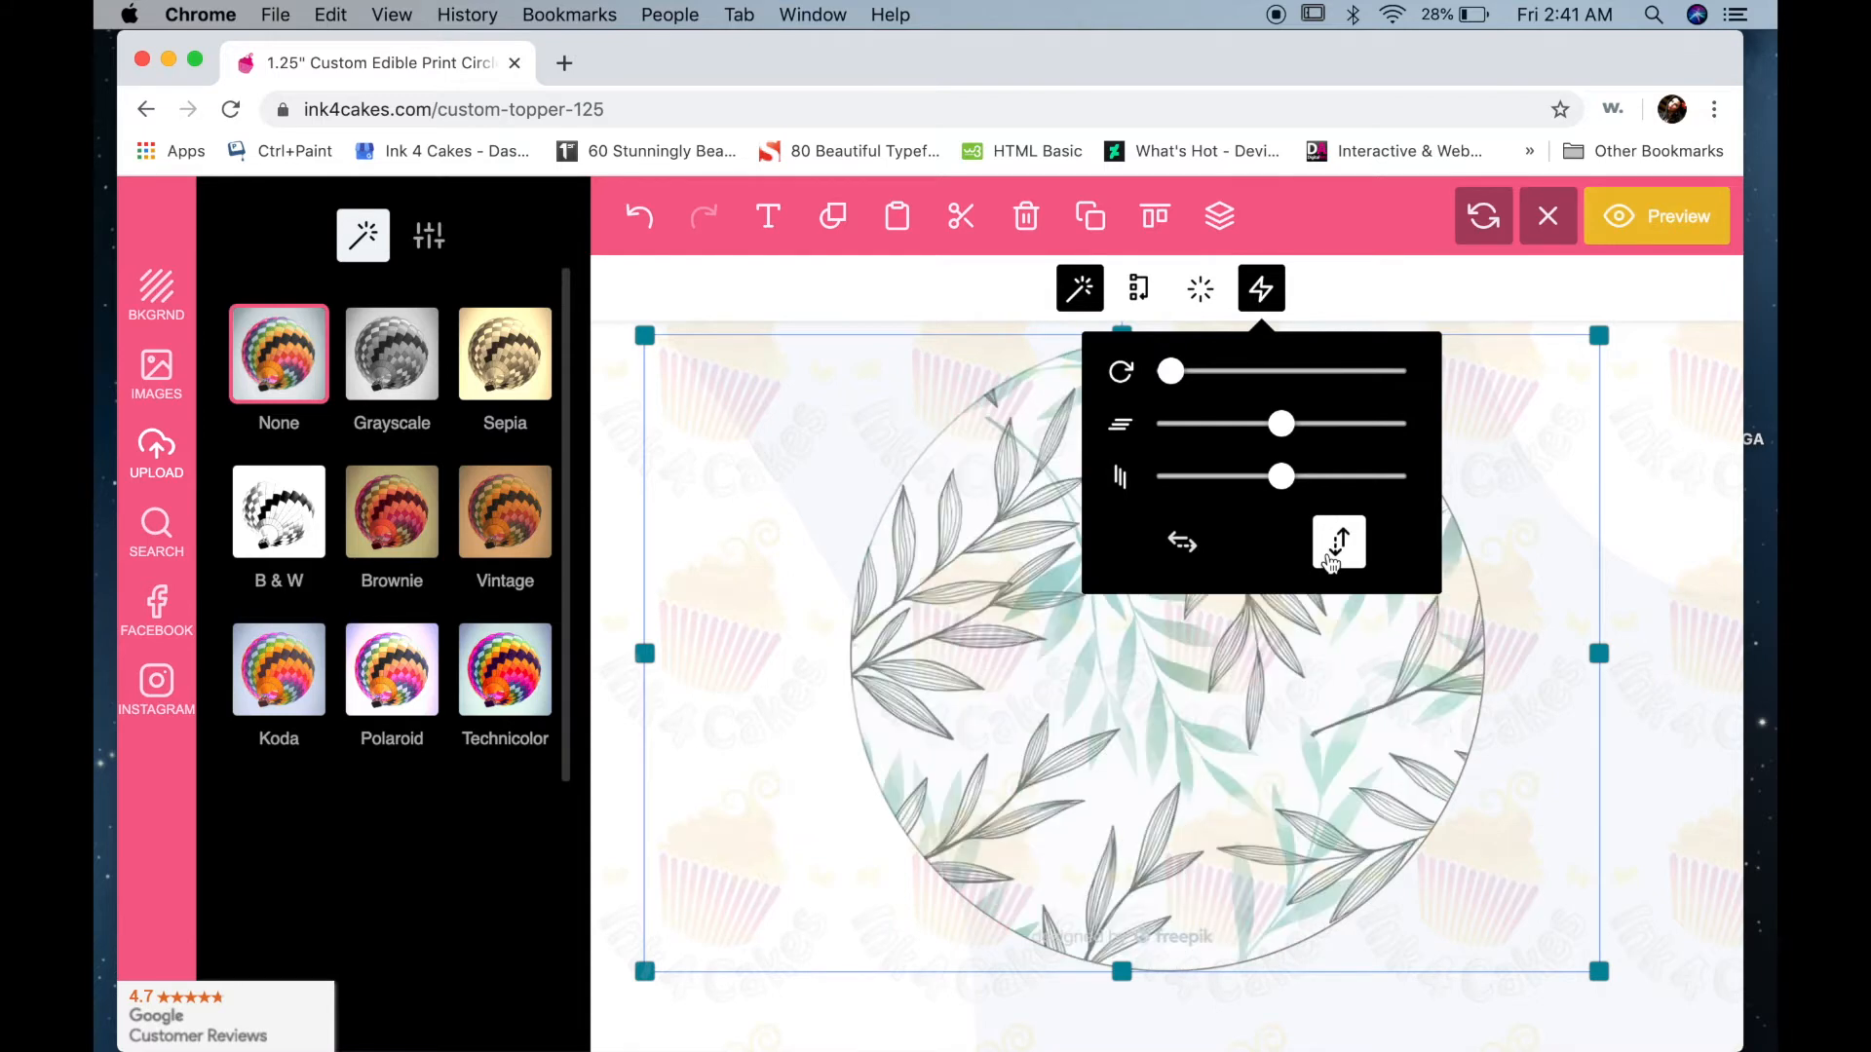
left_click(1319, 288)
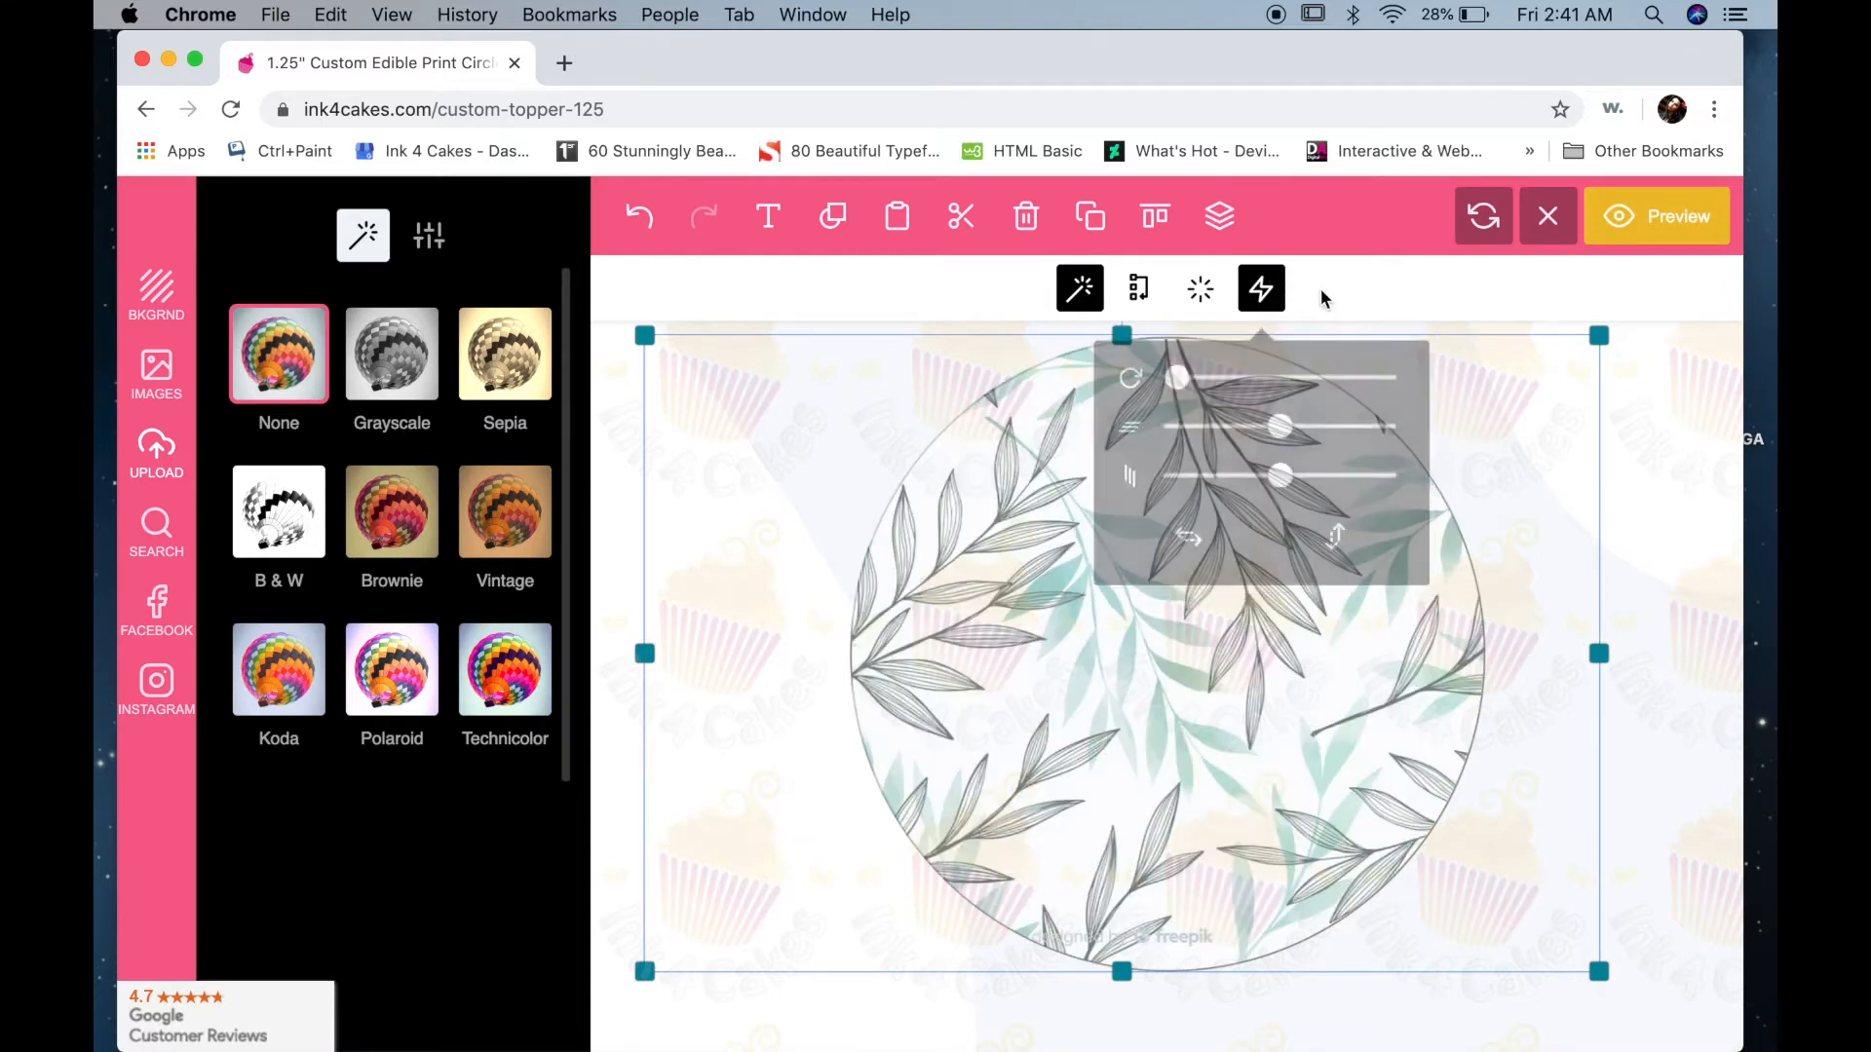
- Apply the leaf image as the background image, and delete it from the topper design
left_click(1142, 288)
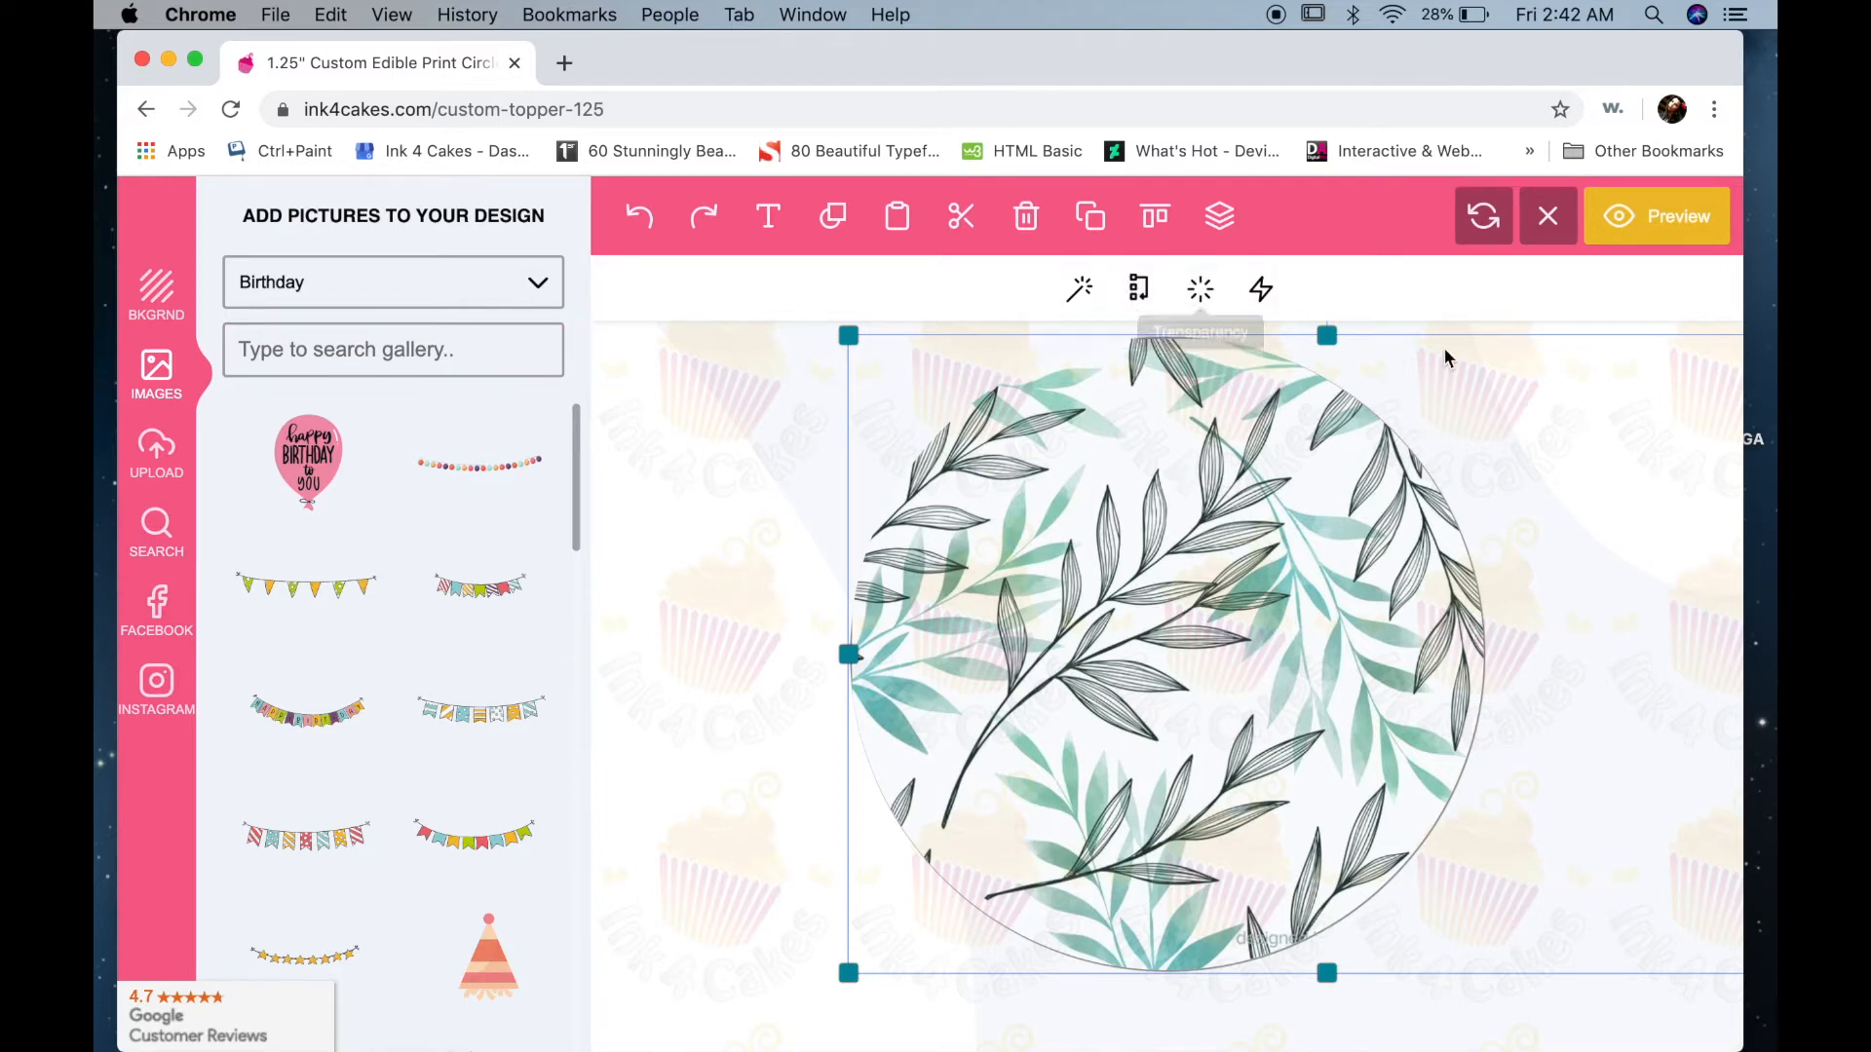
left_click(1026, 216)
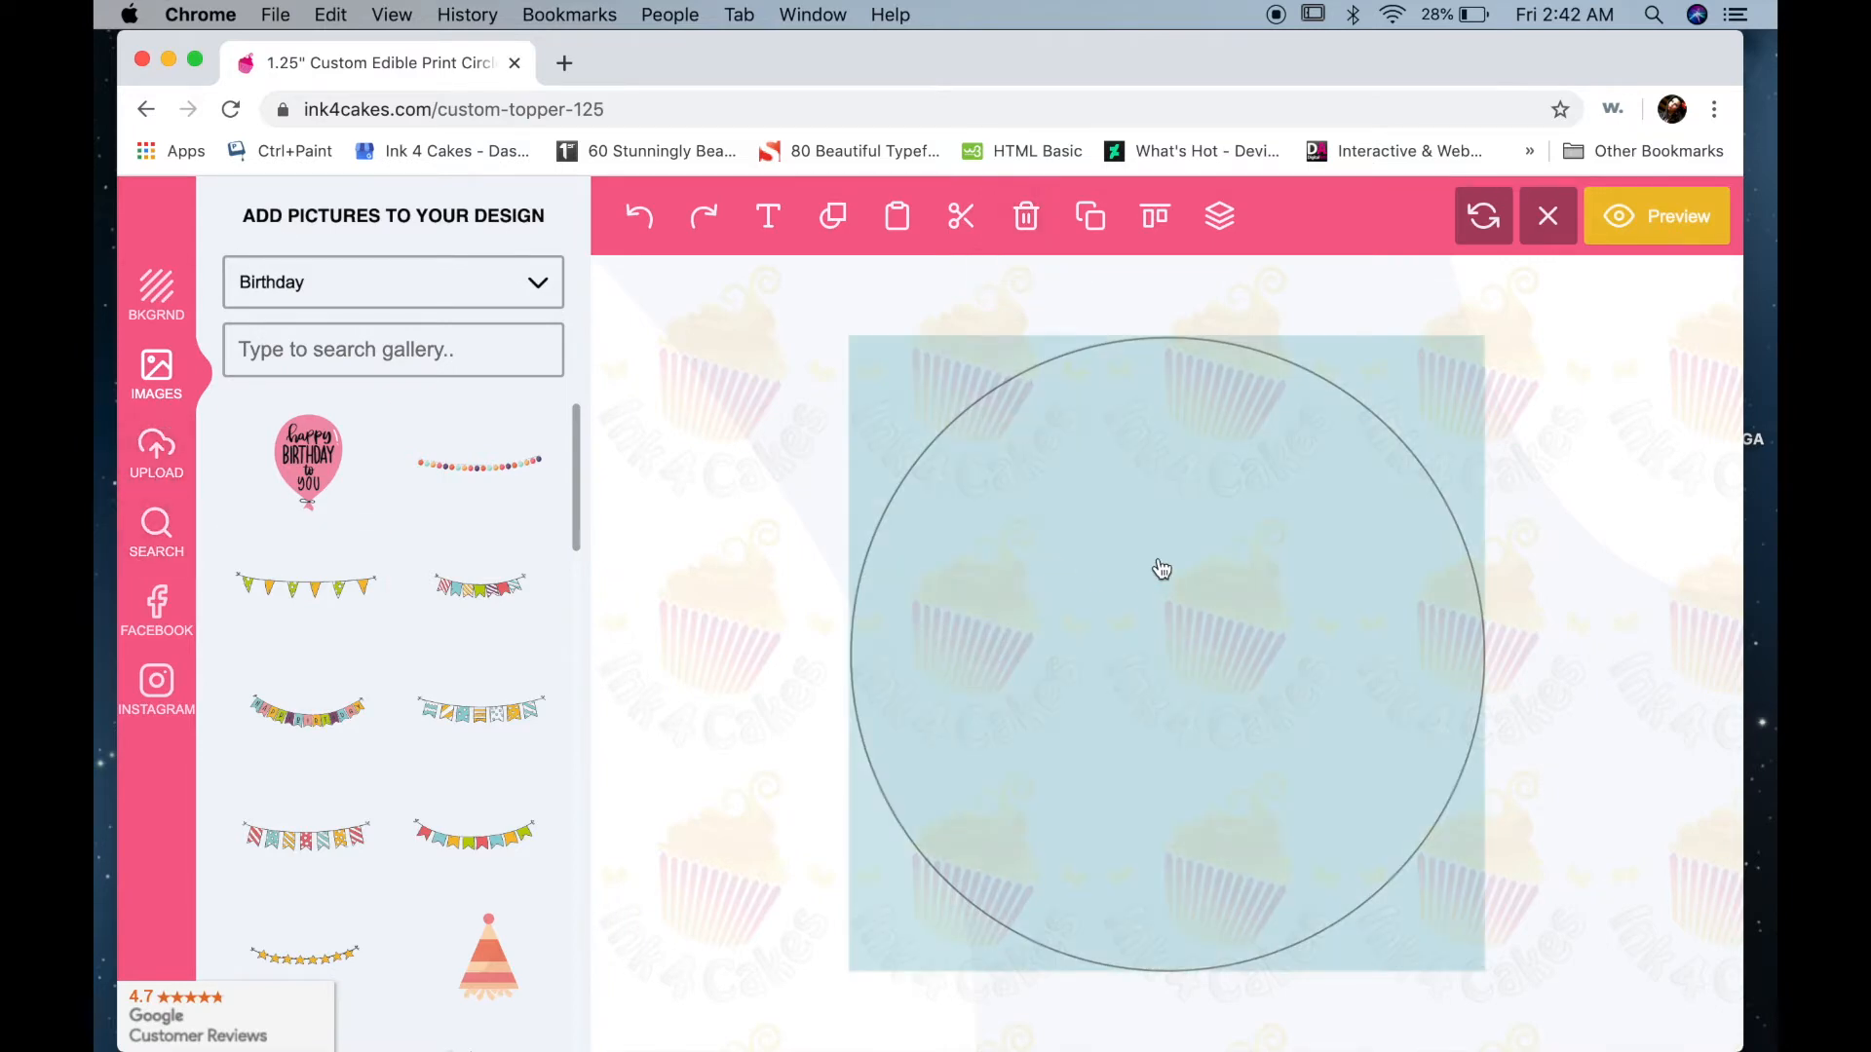
- Upload 3161487.jpg from the Desktop and position the pink floral image over the circular topper
left_click(1162, 568)
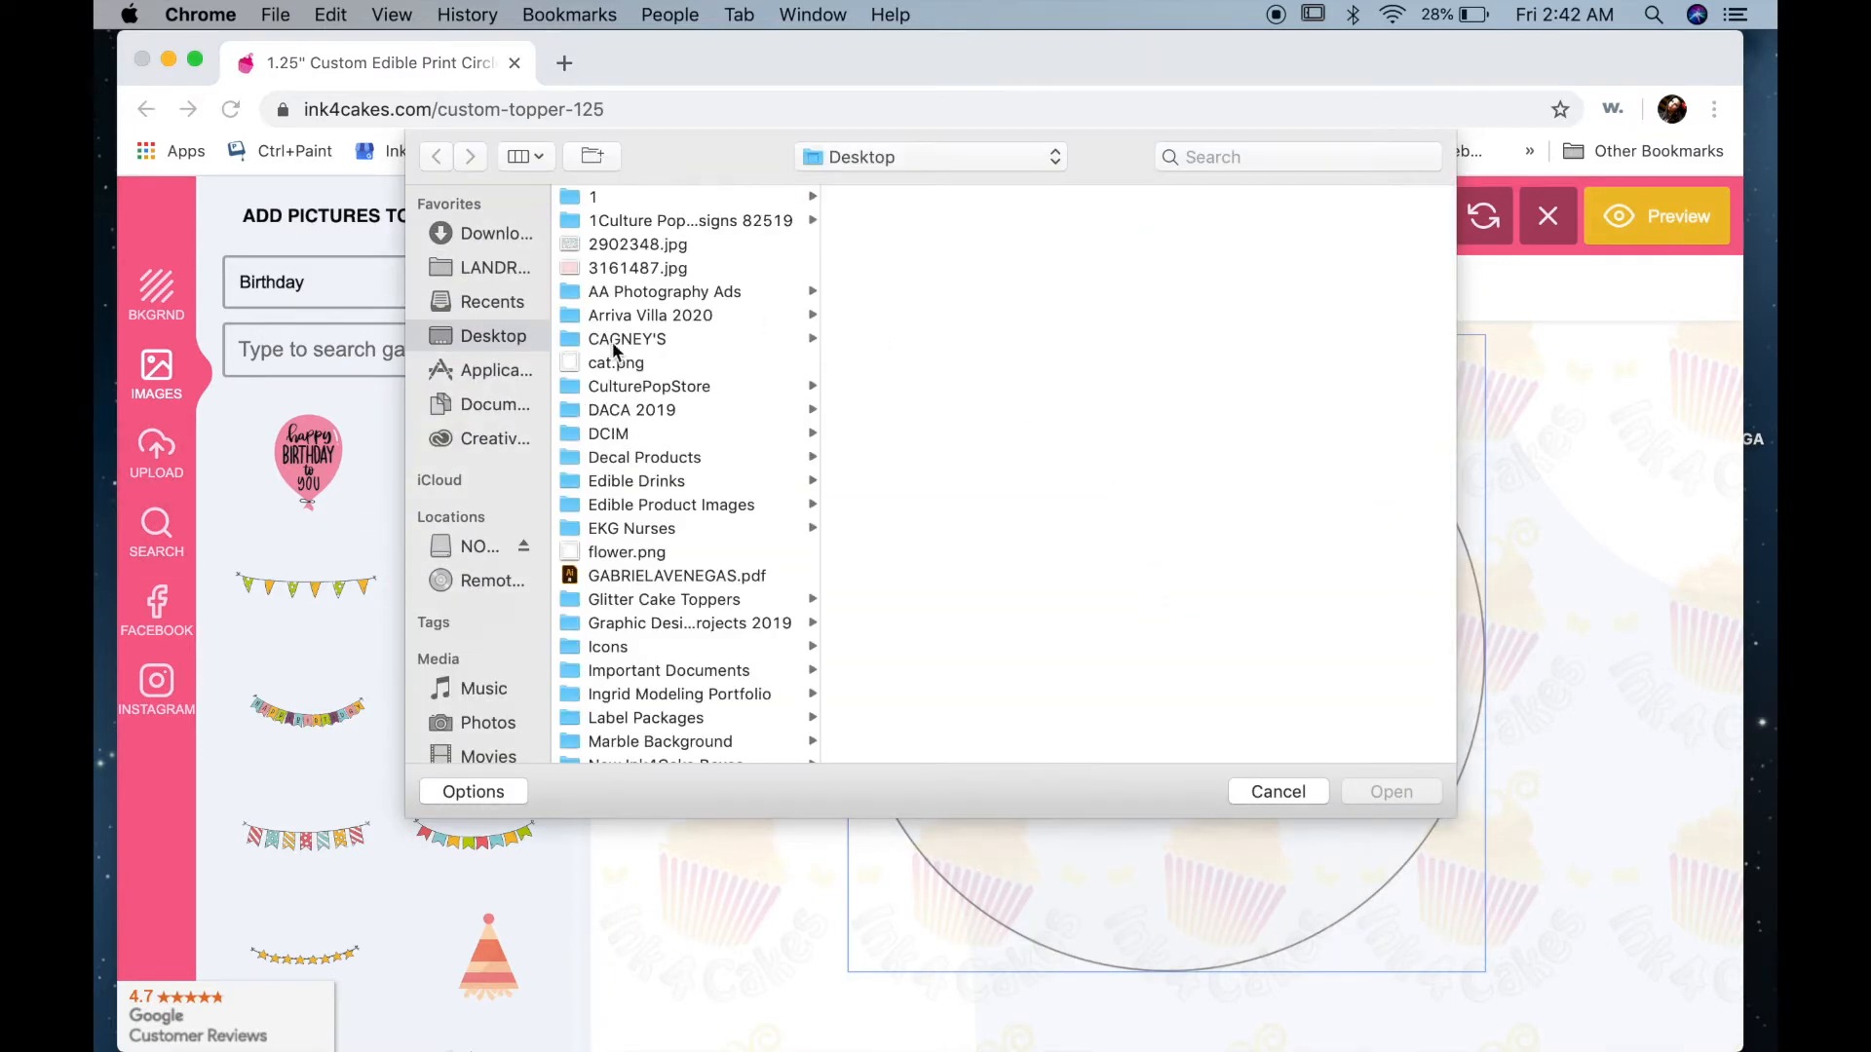
left_click(624, 271)
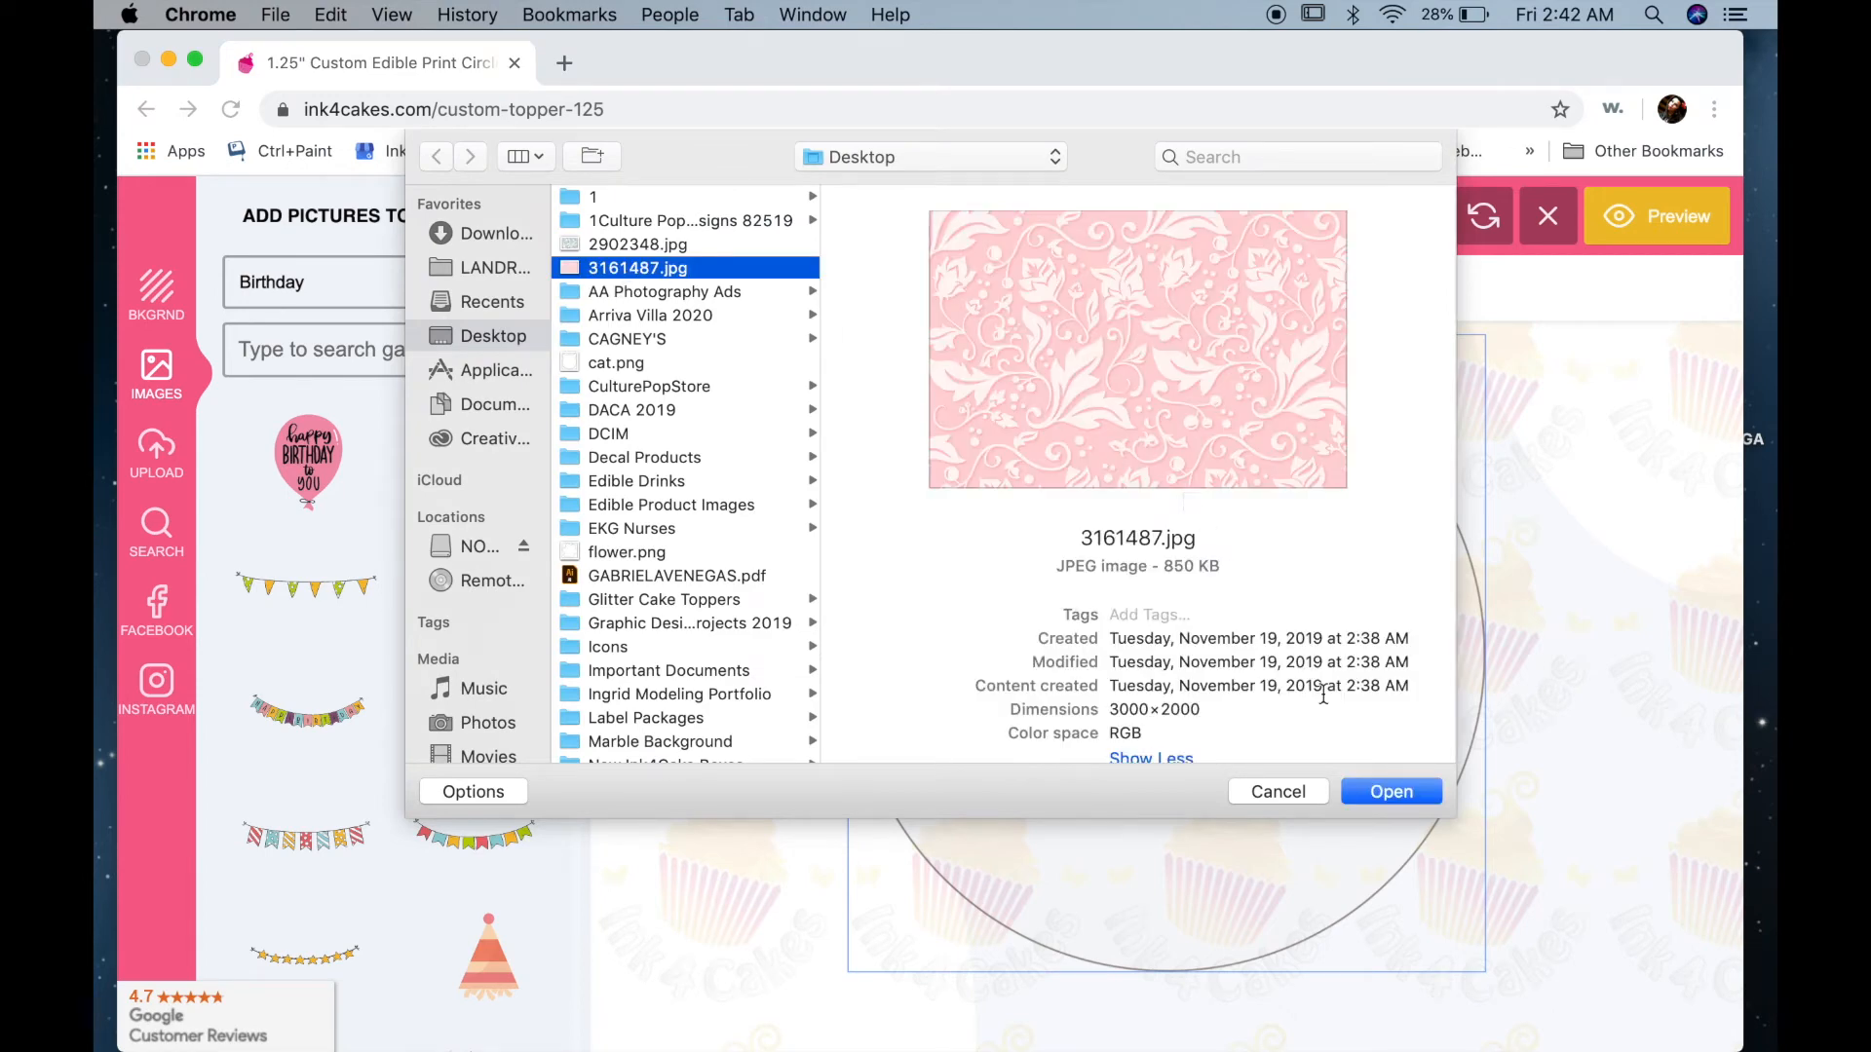
left_click(1387, 793)
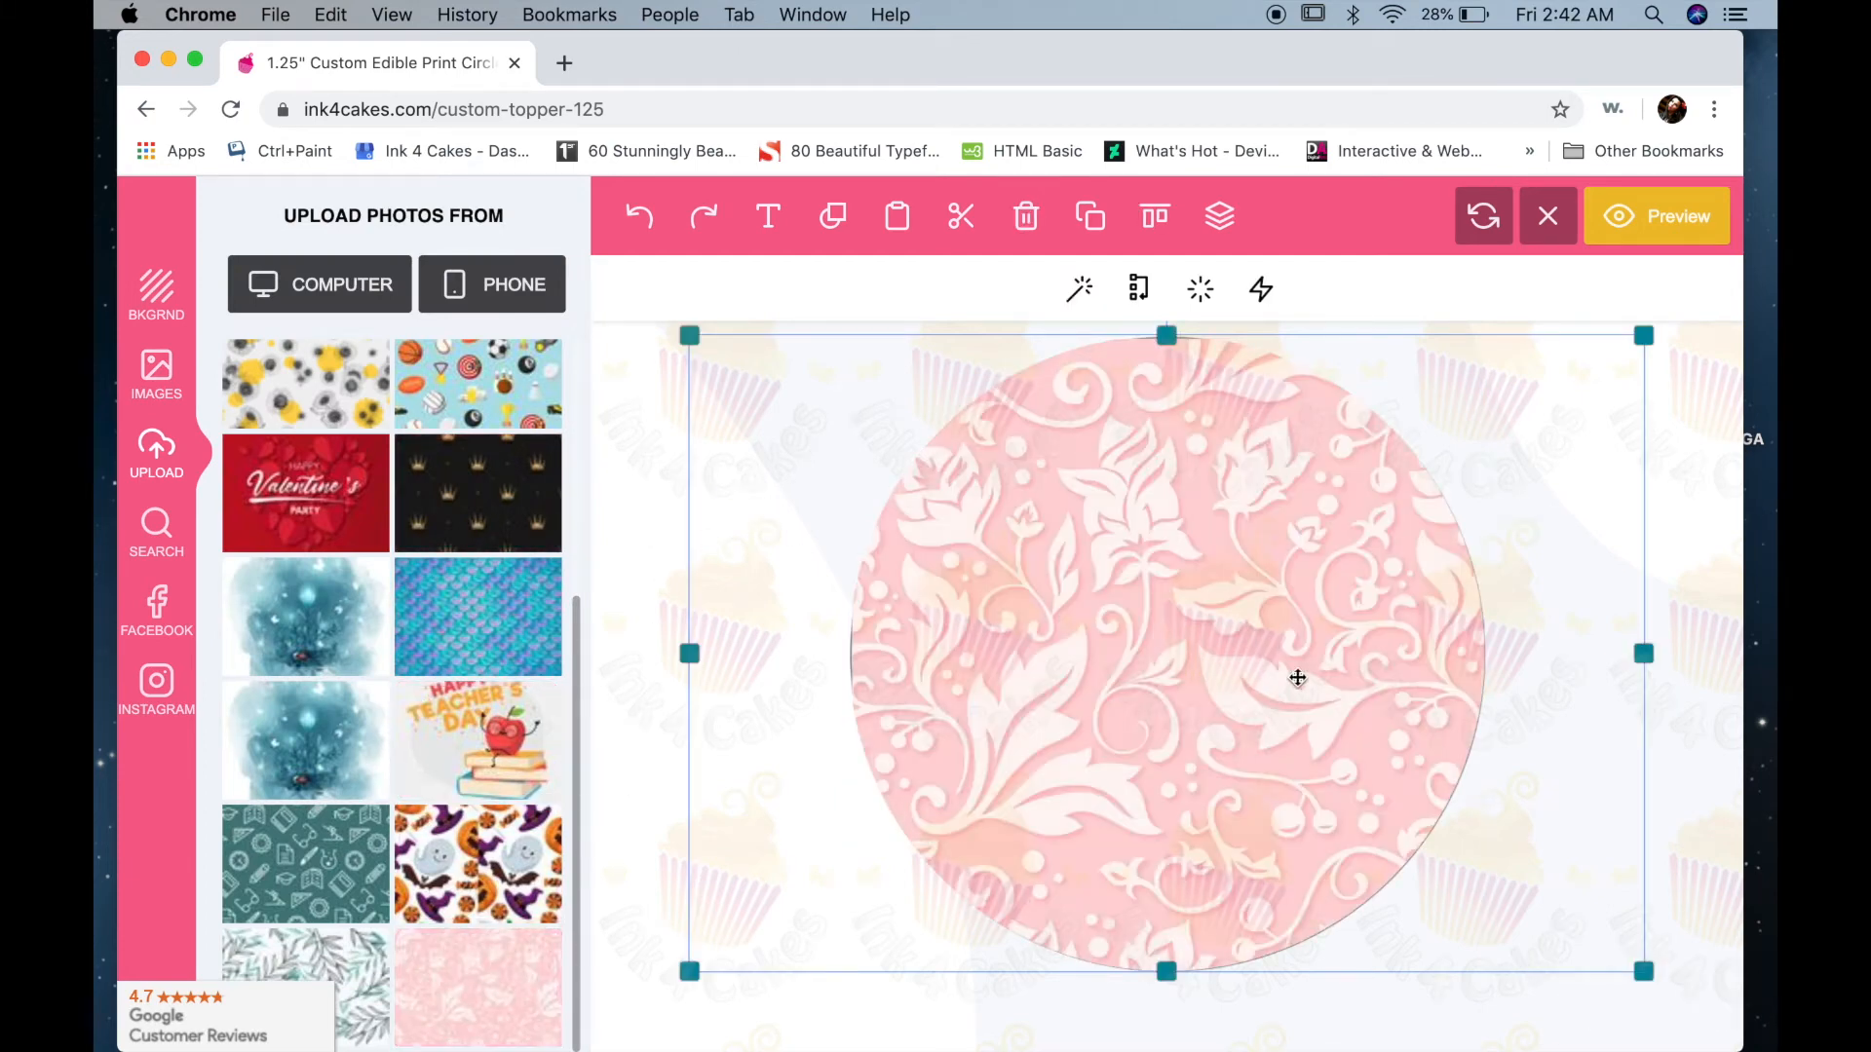
mouse_move(1297, 679)
left_mouse_down()
mouse_move(1208, 672)
mouse_move(1305, 681)
left_mouse_up()
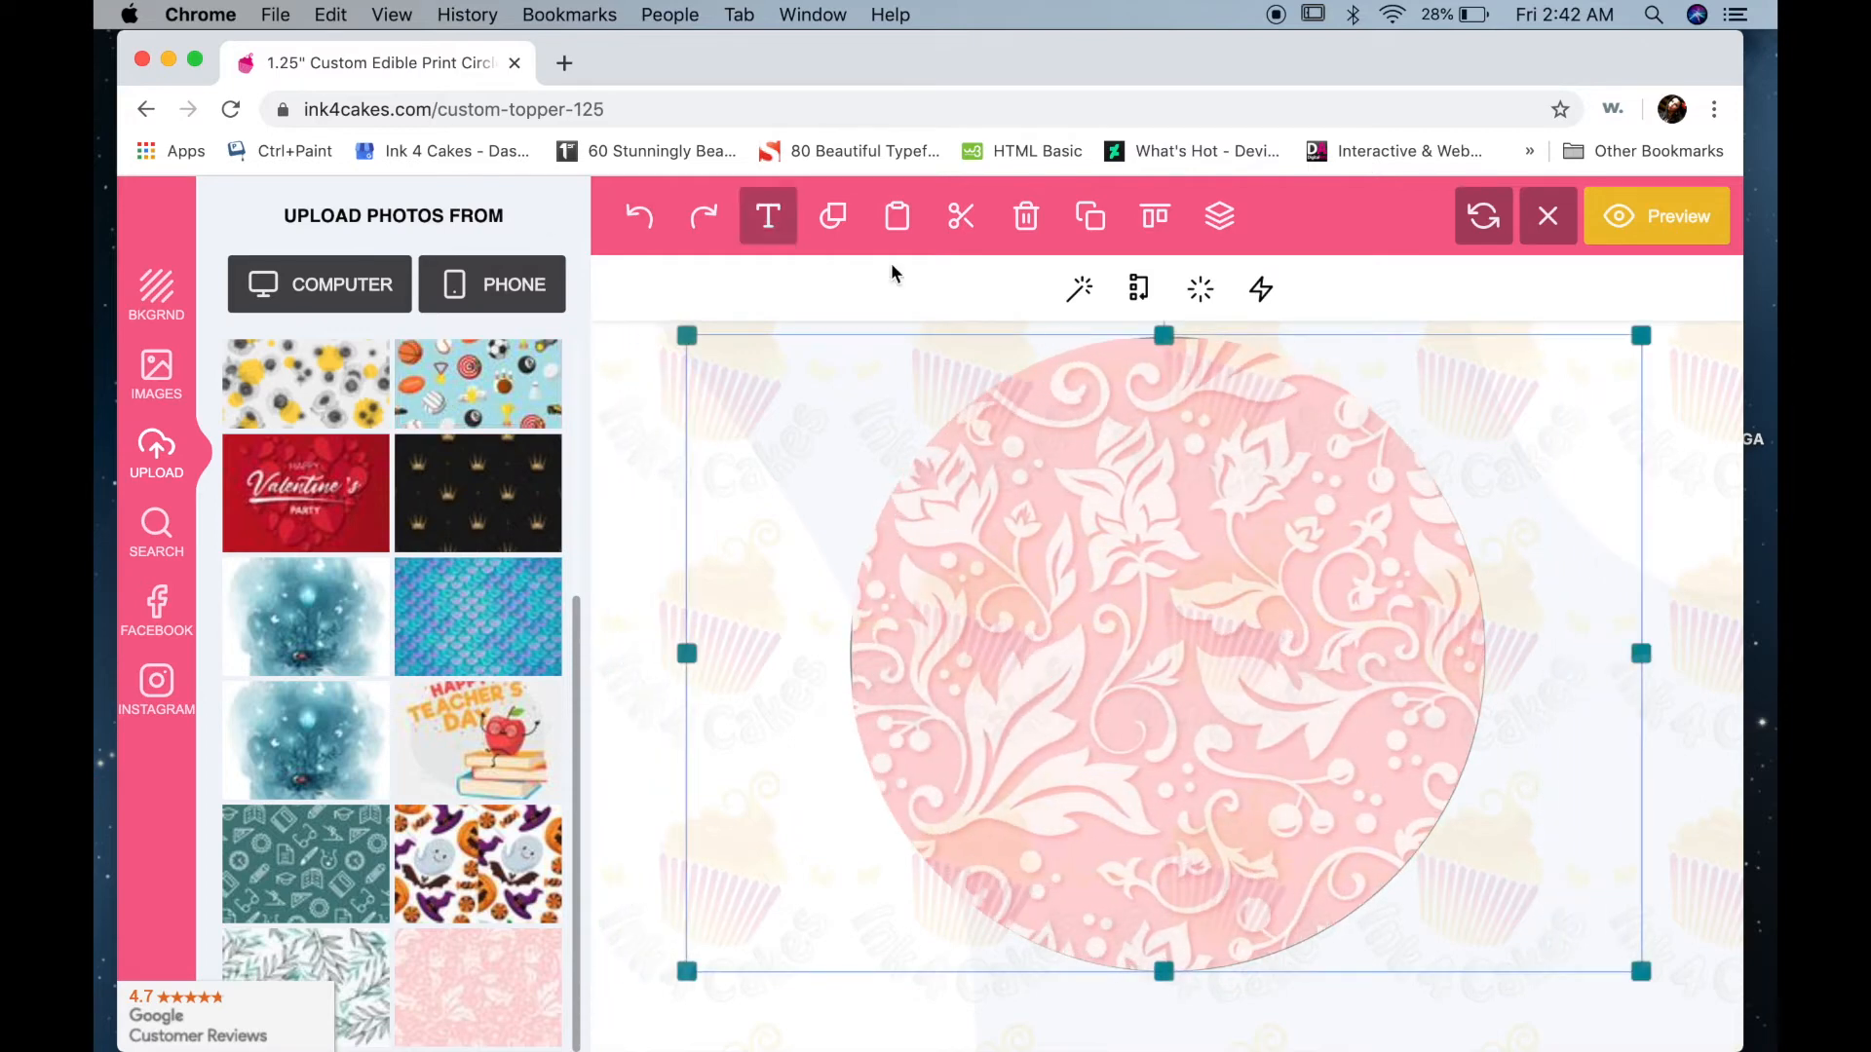
- Add a two-line text to the topper reading "Happy Birthday" above the recipient's first name and an exclamation mark
left_click(769, 217)
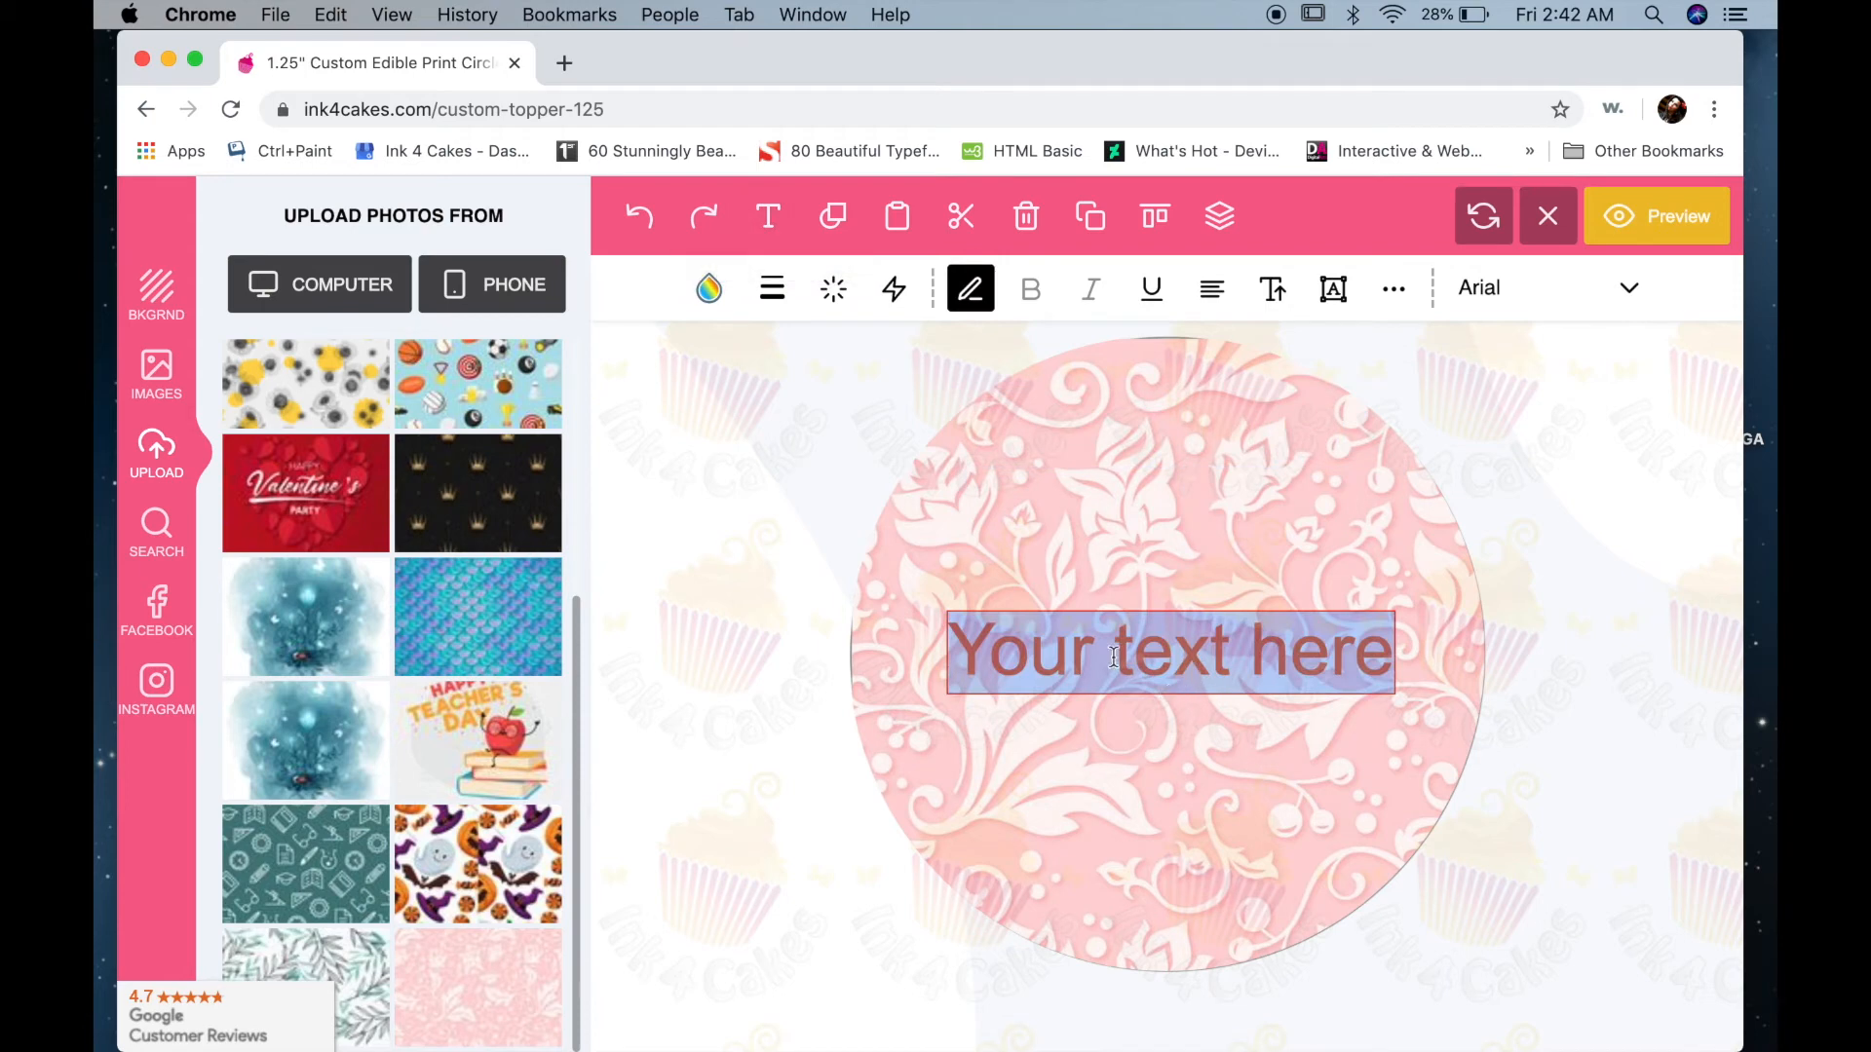
left_click(1114, 658)
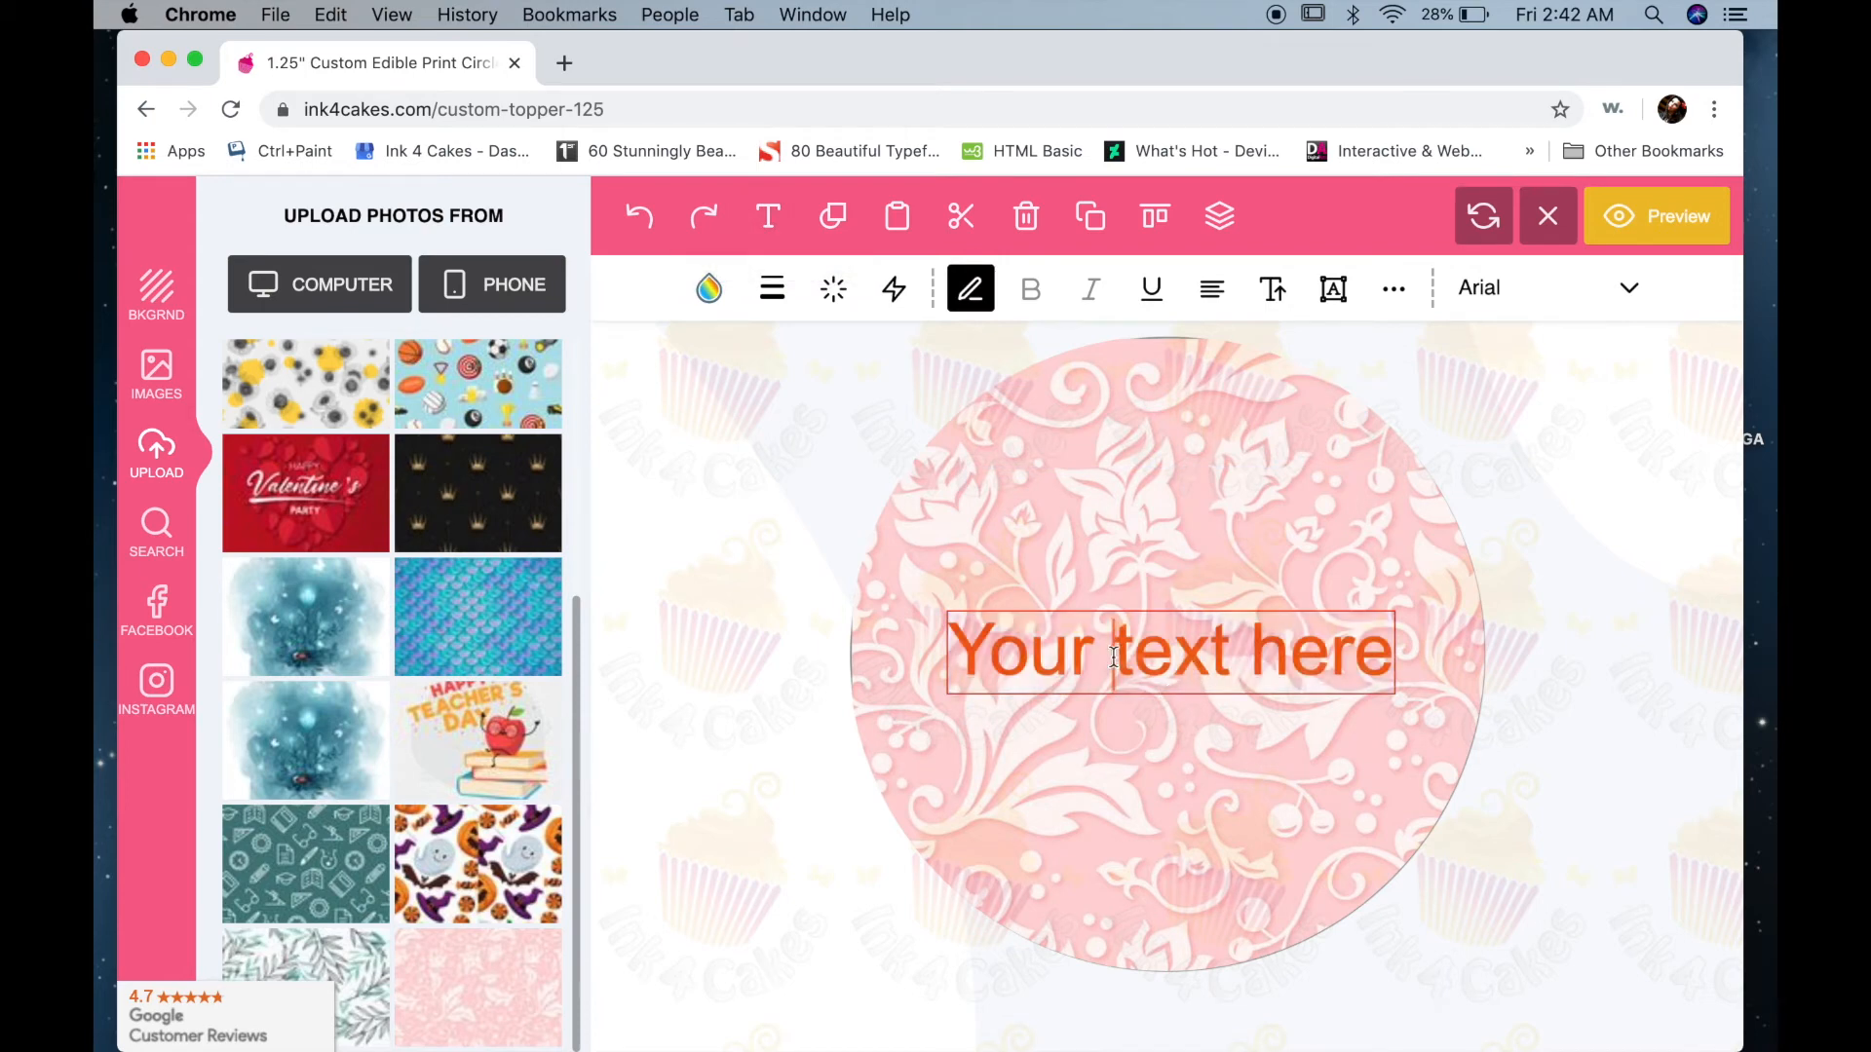
triple_click(1114, 658)
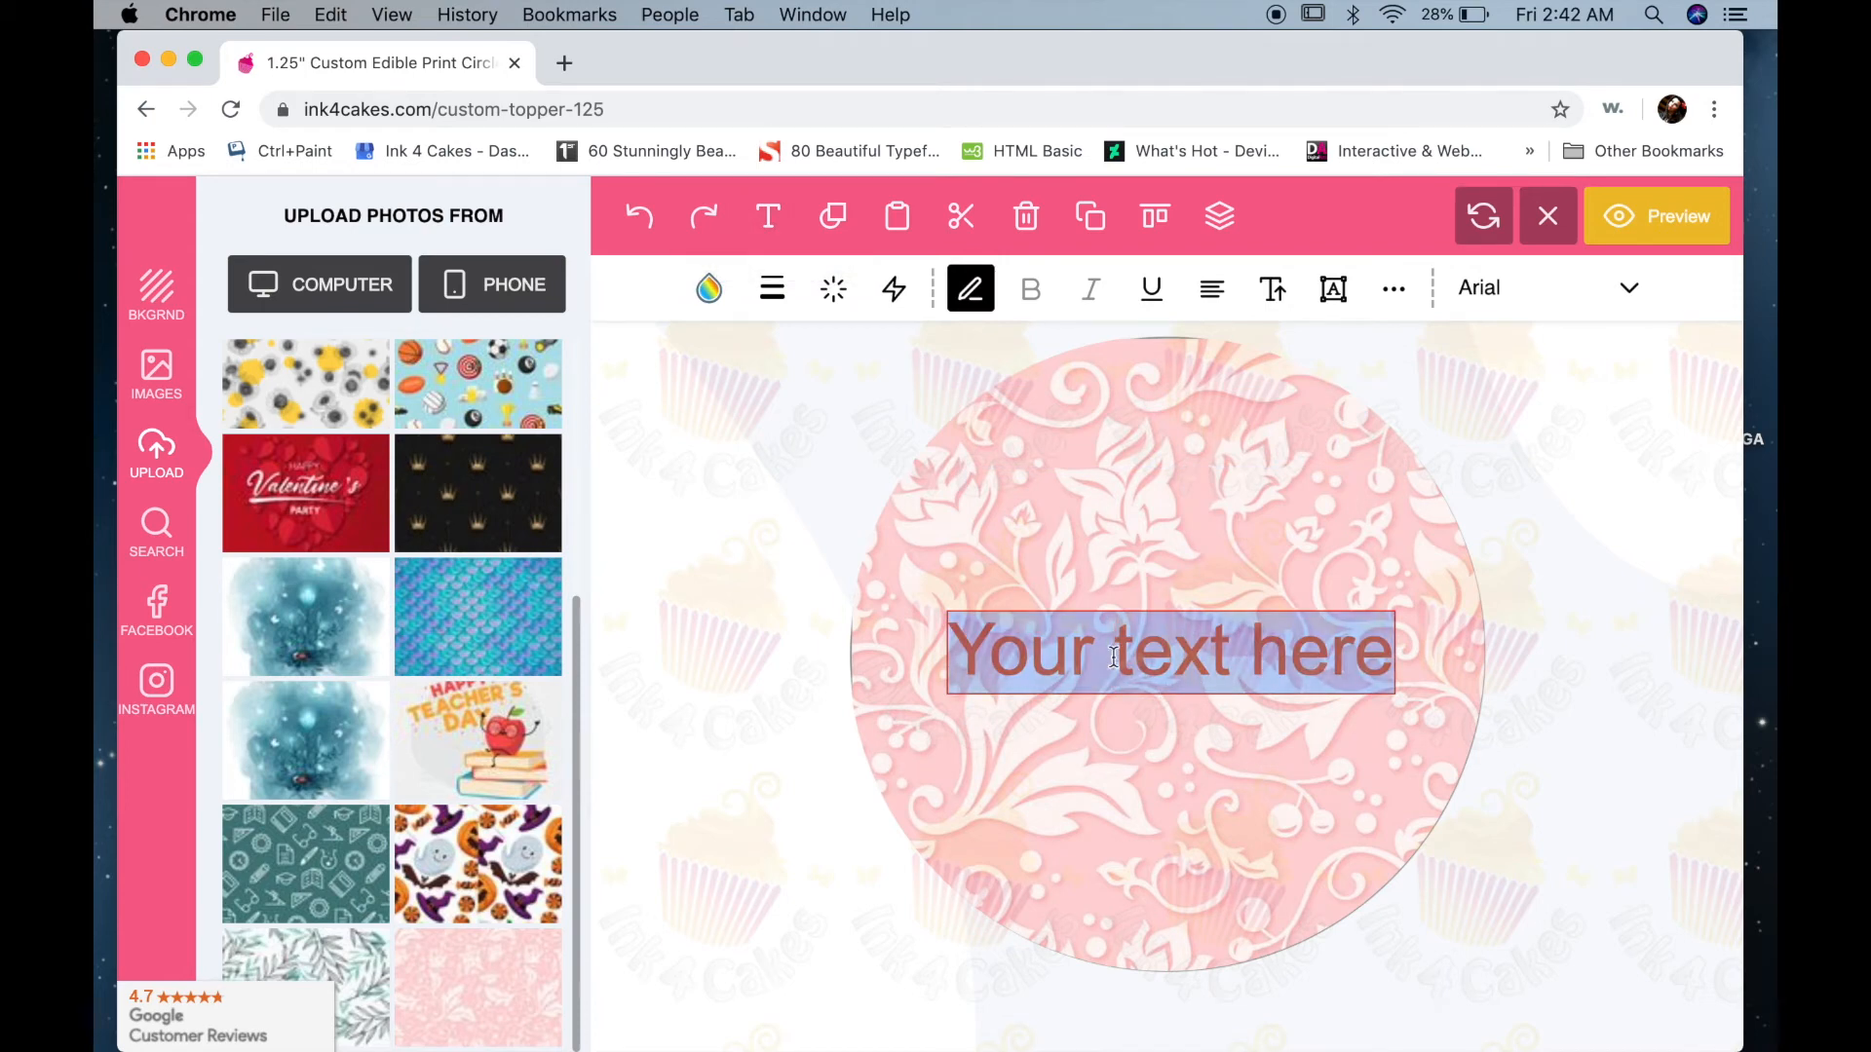
type("Happy Birthday")
key("Return")
type("Cassandar")
key("BackSpace")
key("BackSpace")
type("ra!")
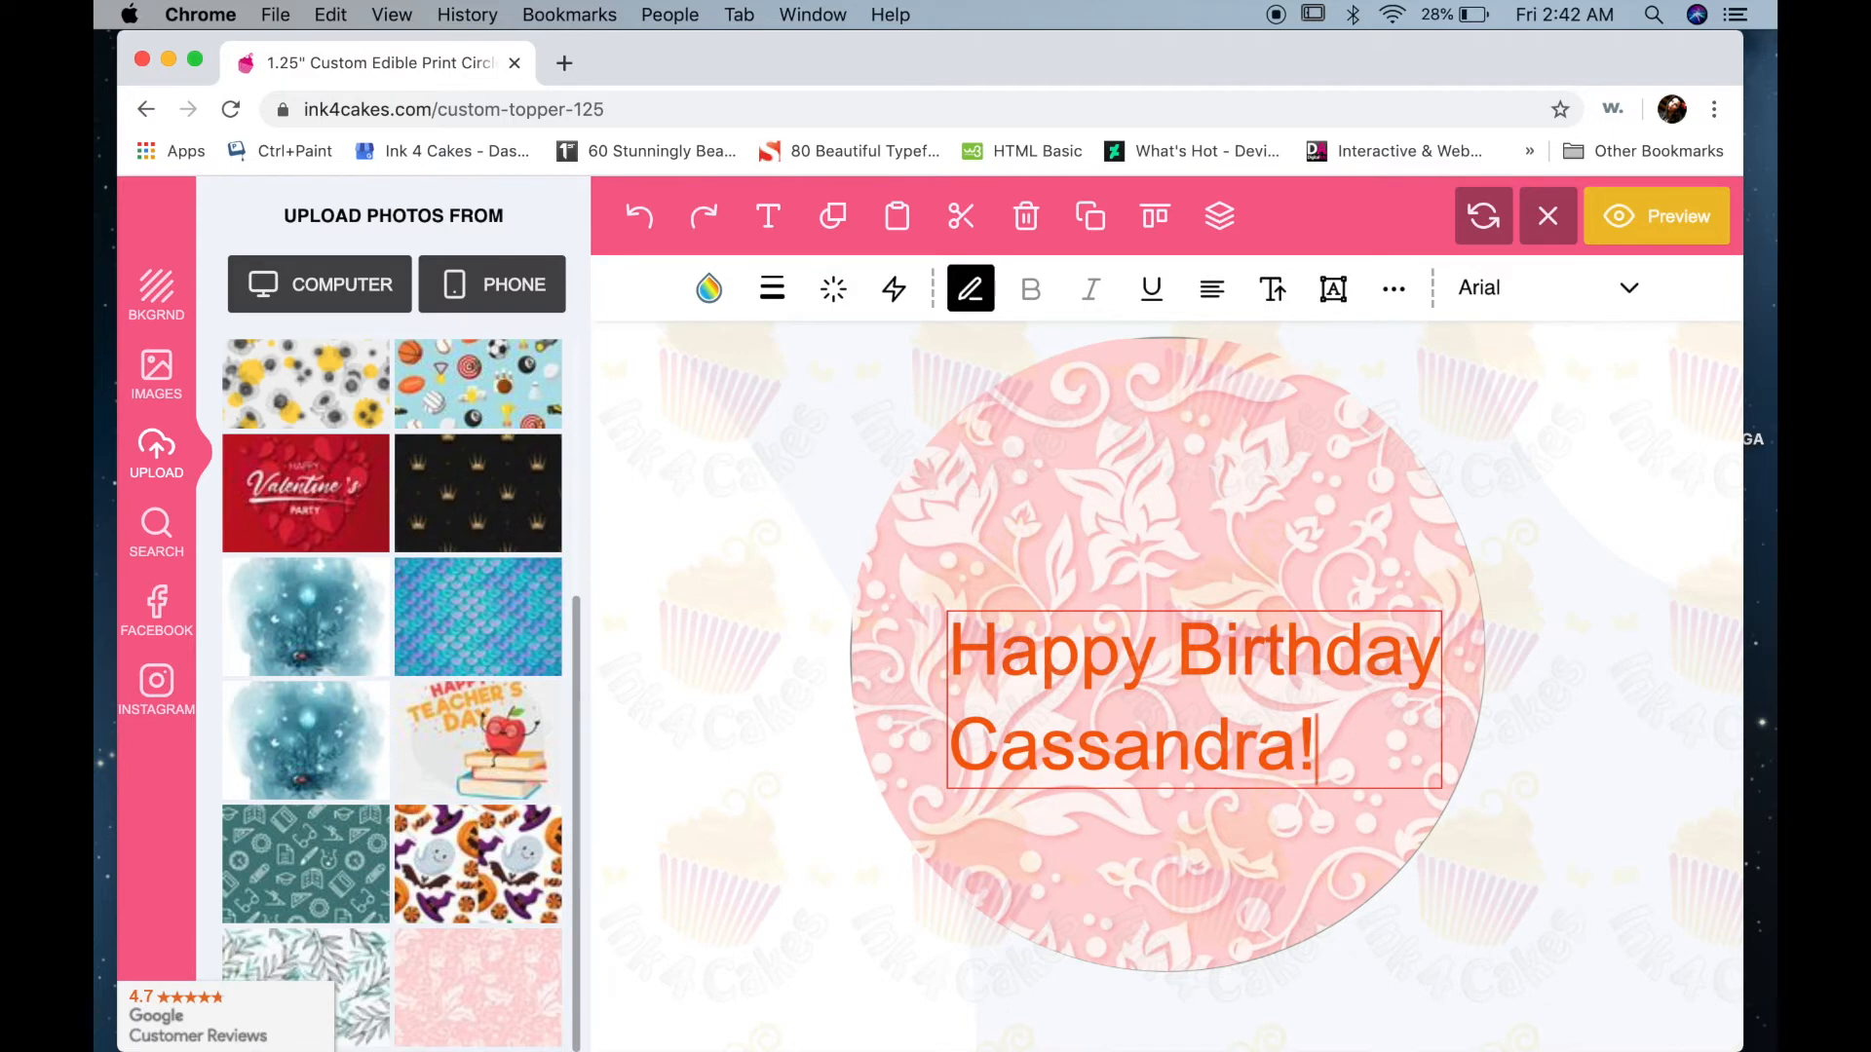
- Set the font of the whole birthday greeting to Noteworthy
key("super+a")
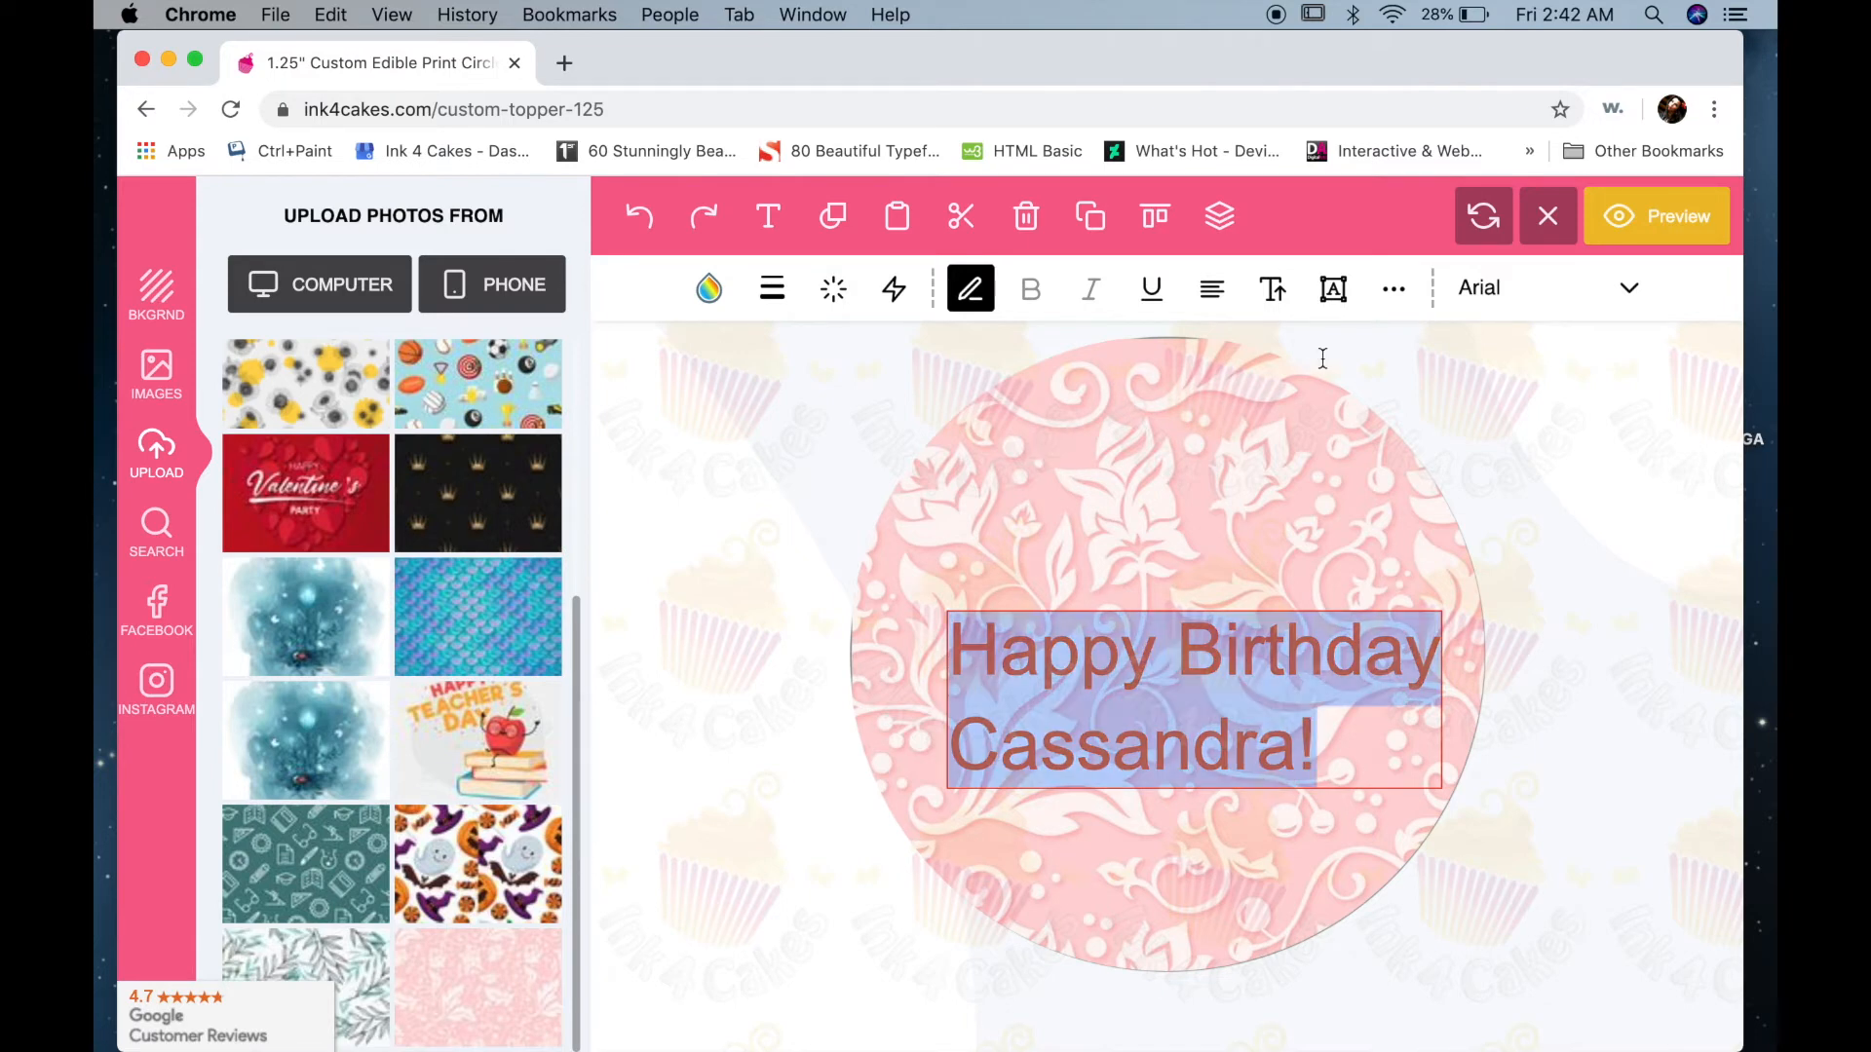
left_click(1599, 293)
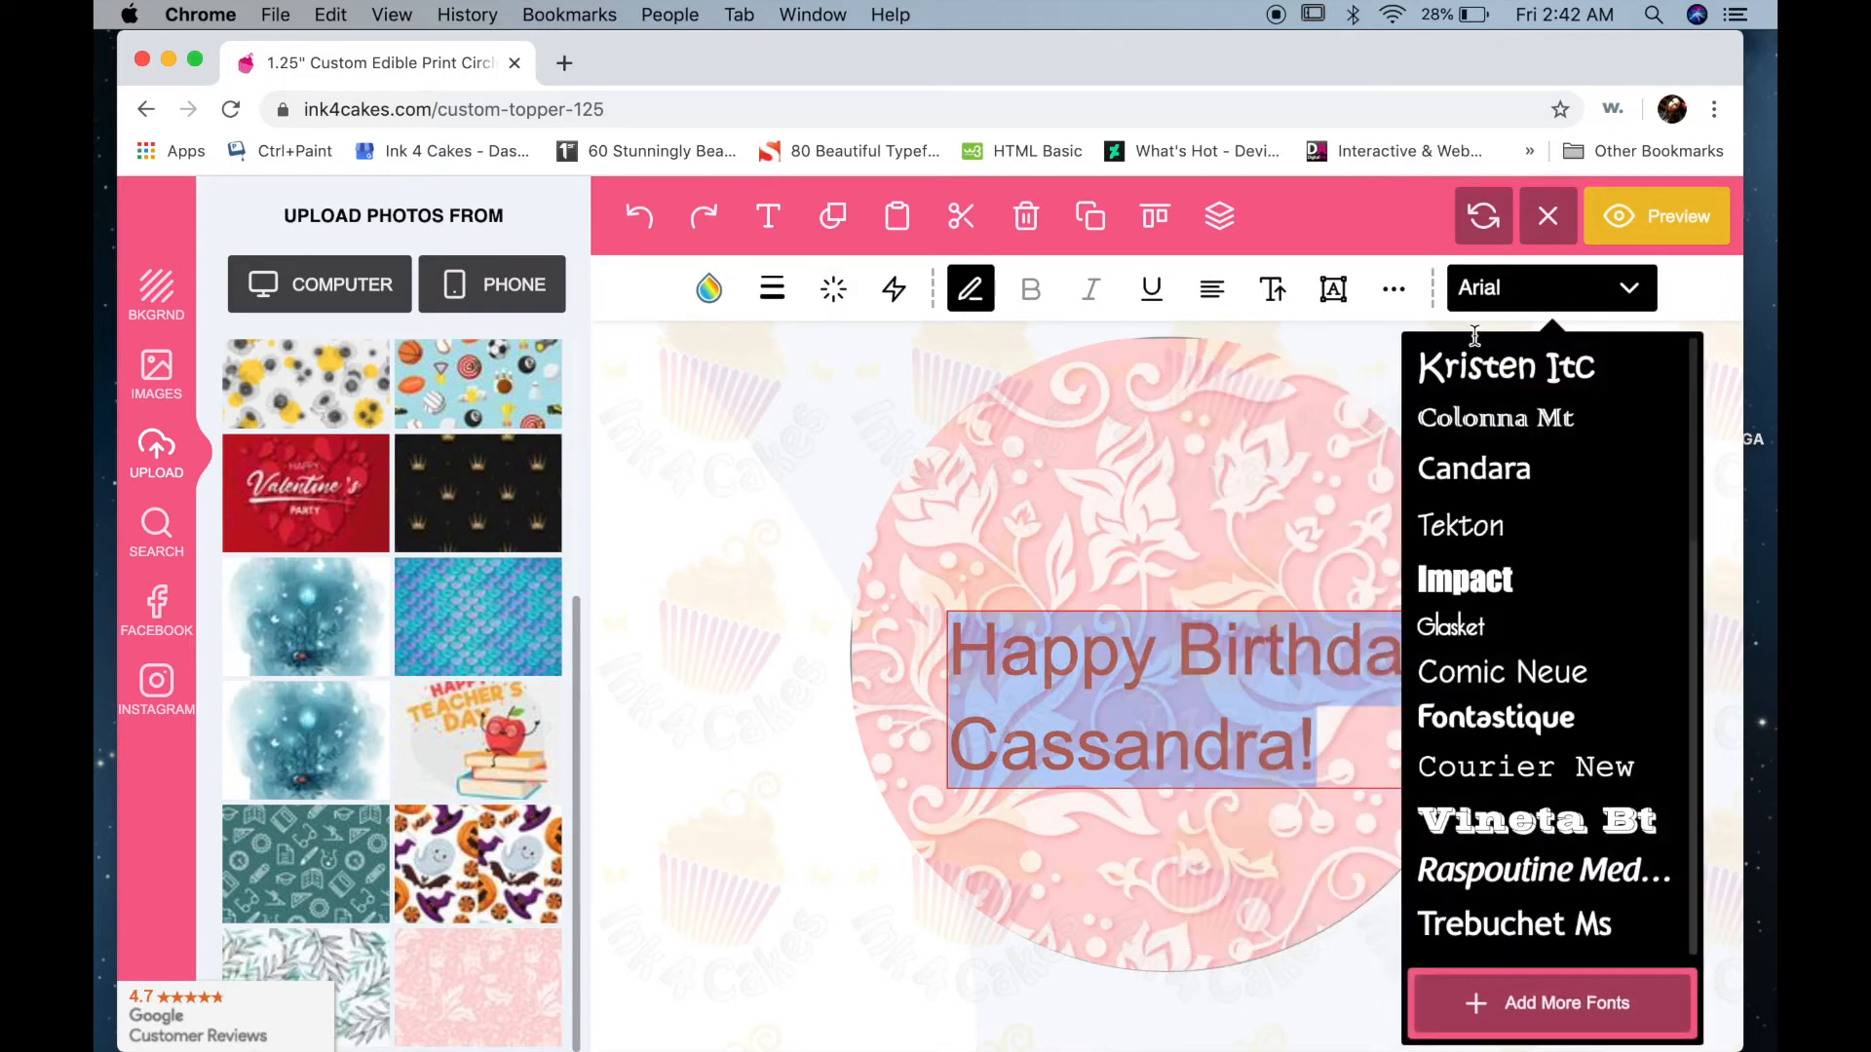
scroll(1487, 696, "down", 10)
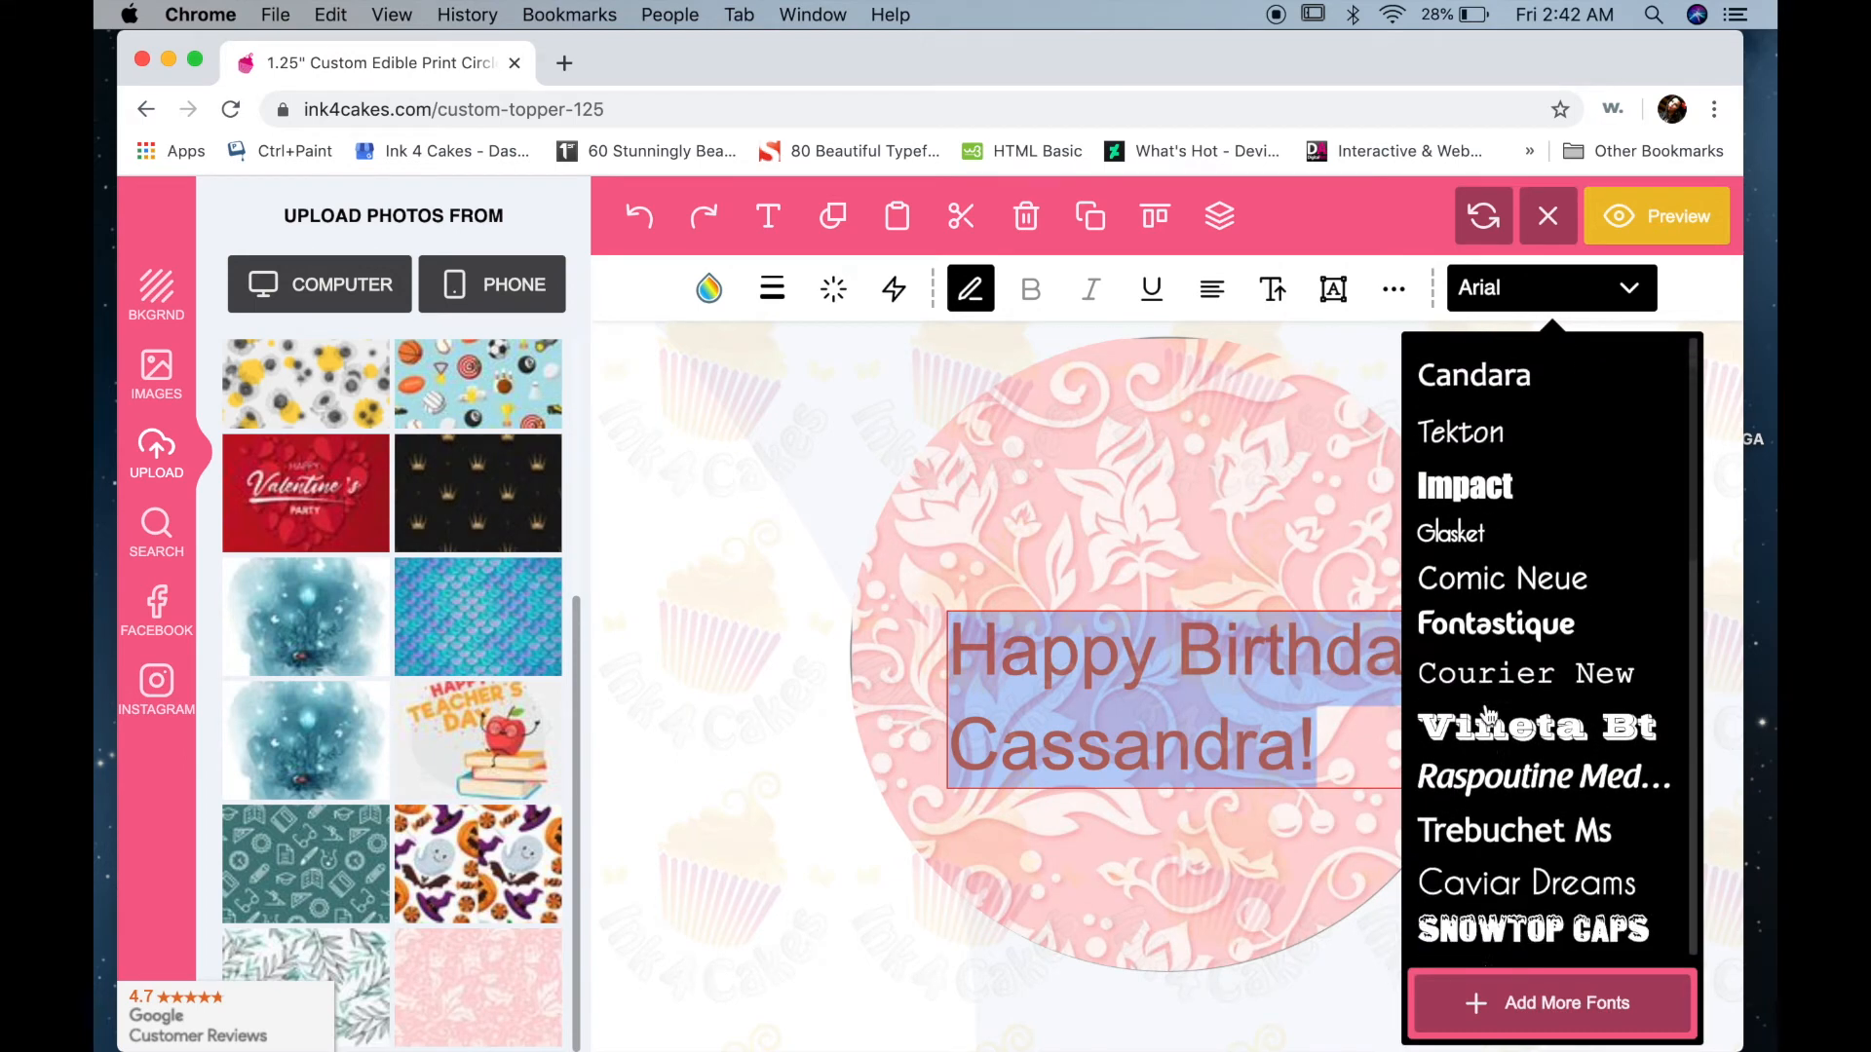
scroll(1488, 721, "down", 10)
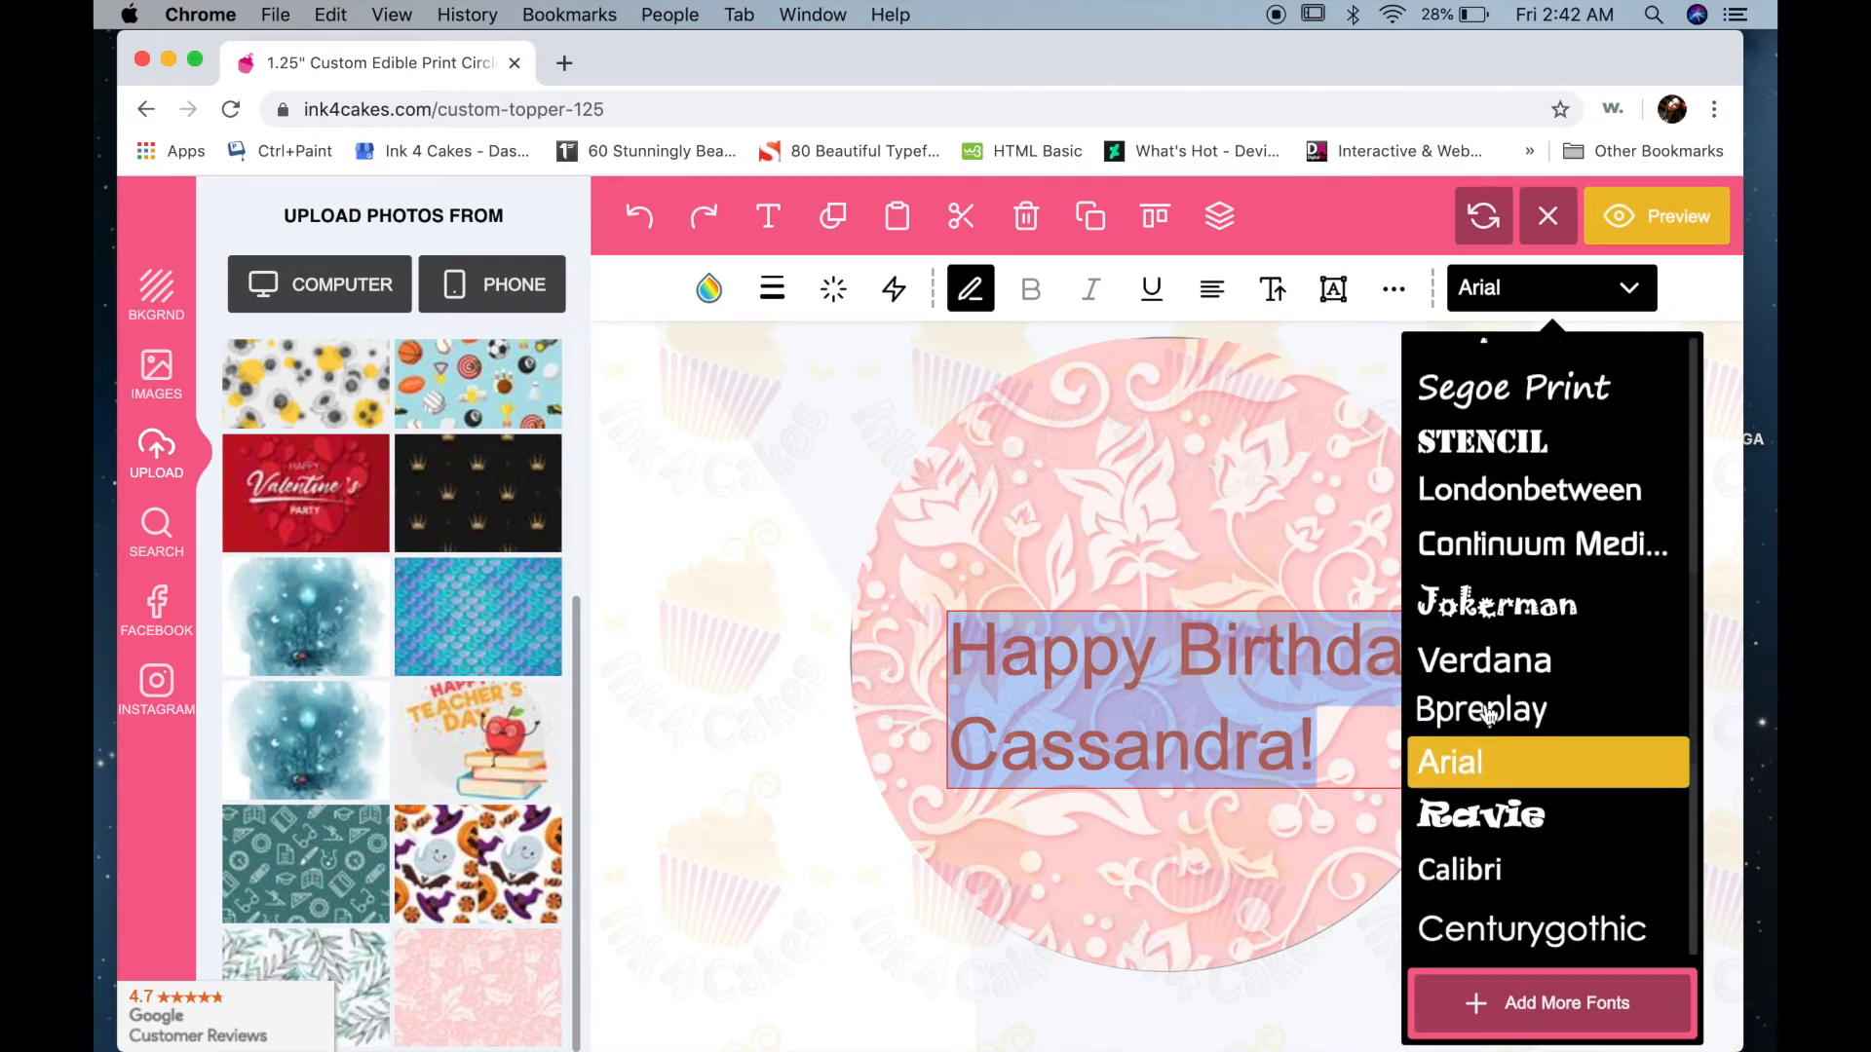
scroll(1488, 715, "down", 3)
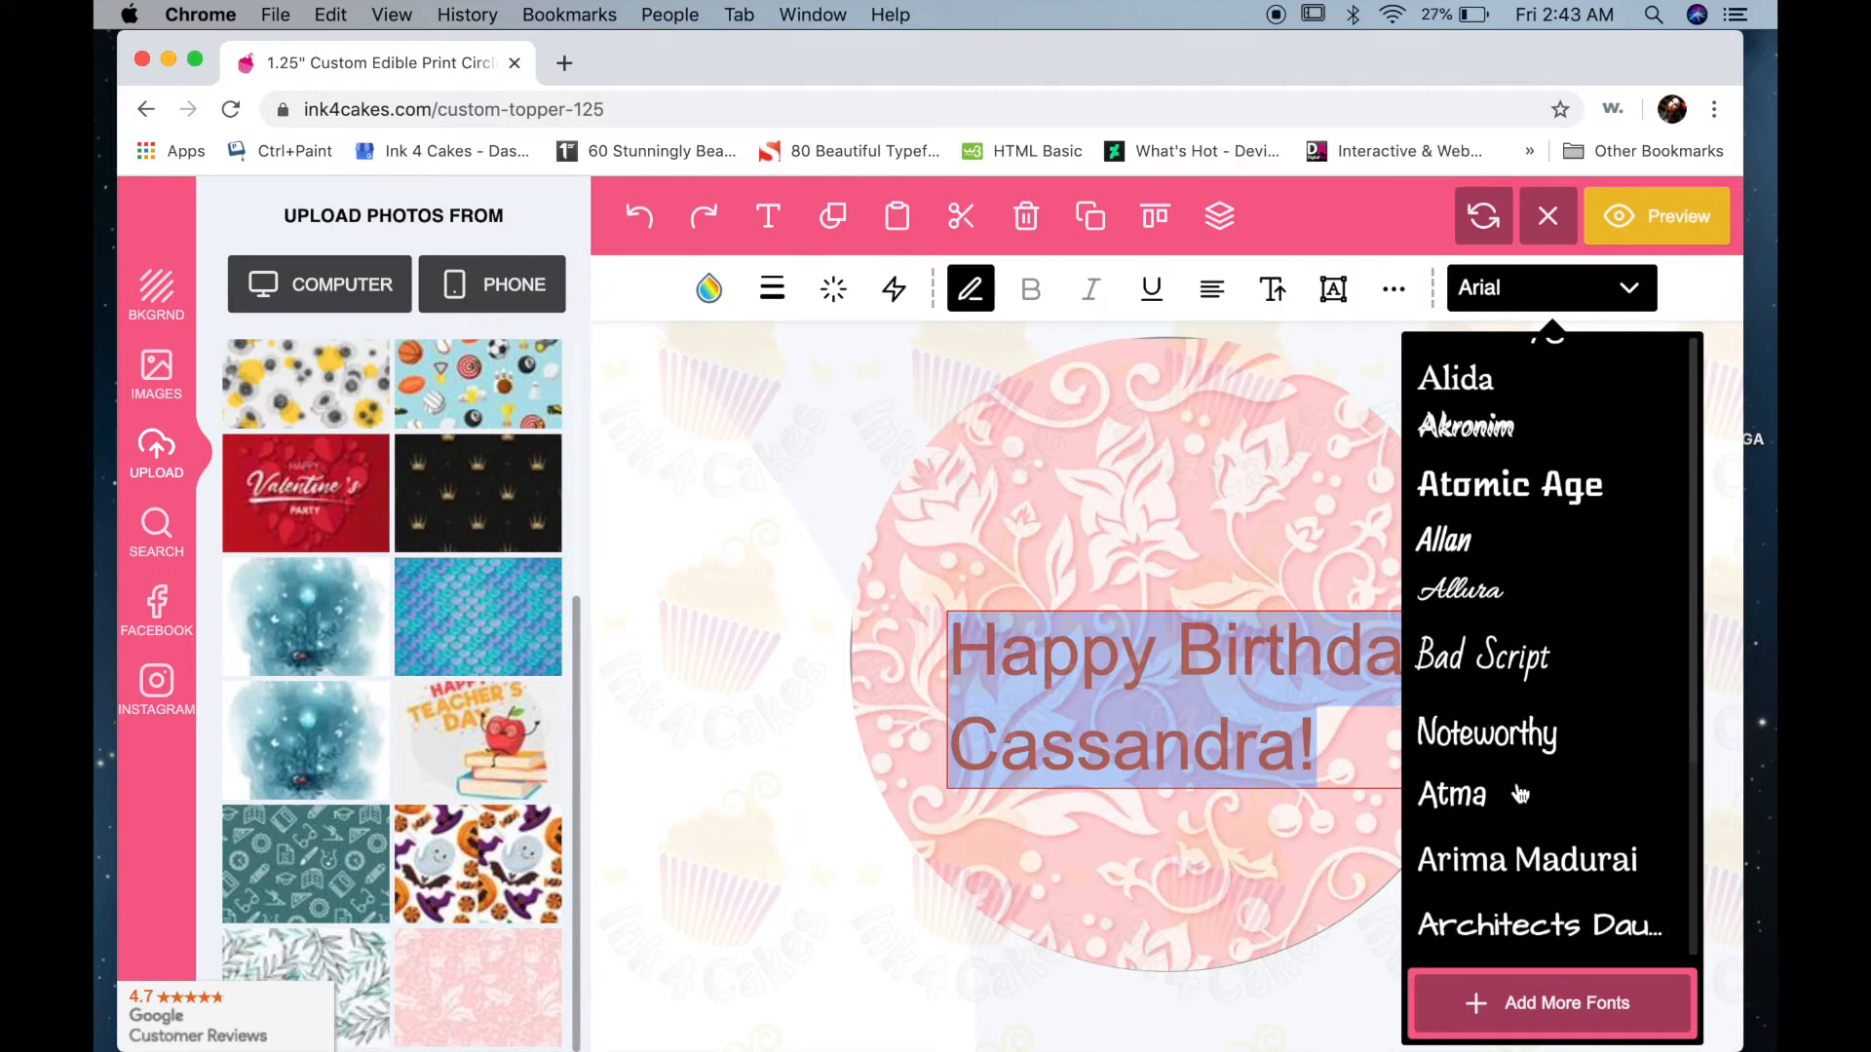
left_click(1498, 733)
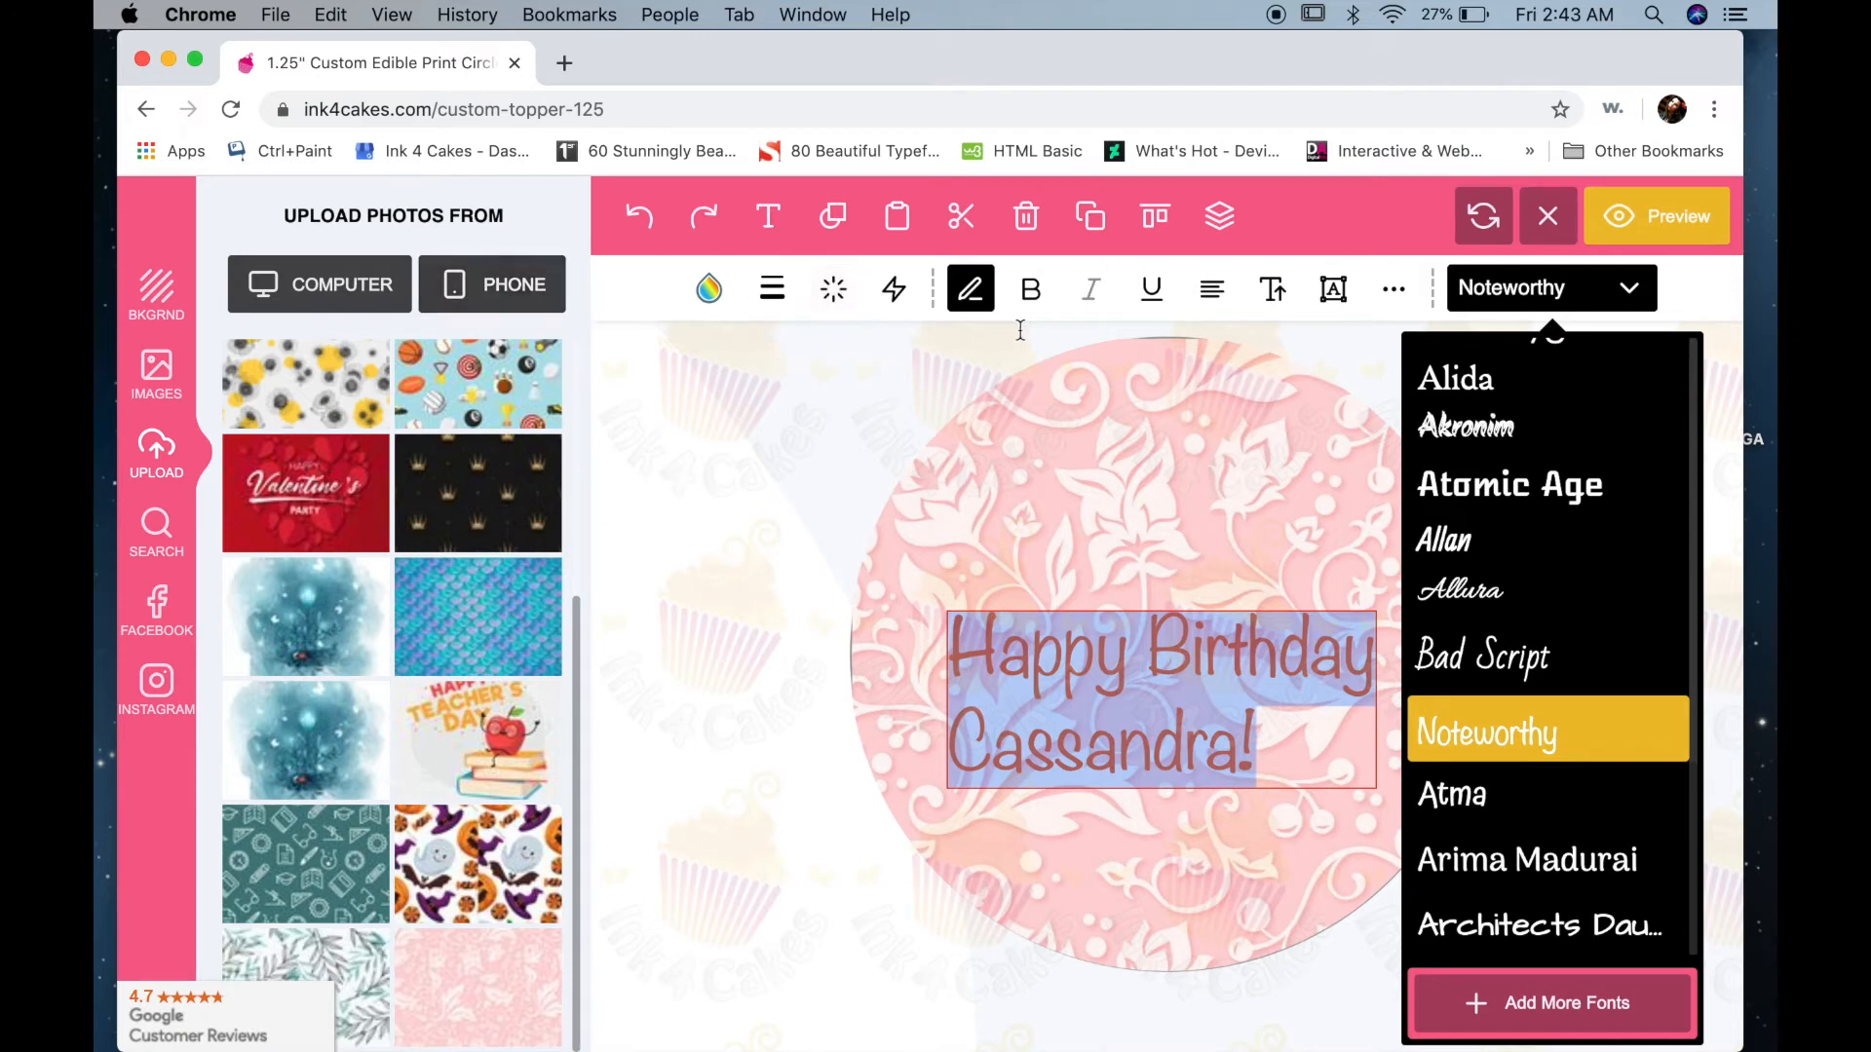
- Make the greeting bold, trying an underline on it as well, and slightly enlarge its font size
left_click(1037, 294)
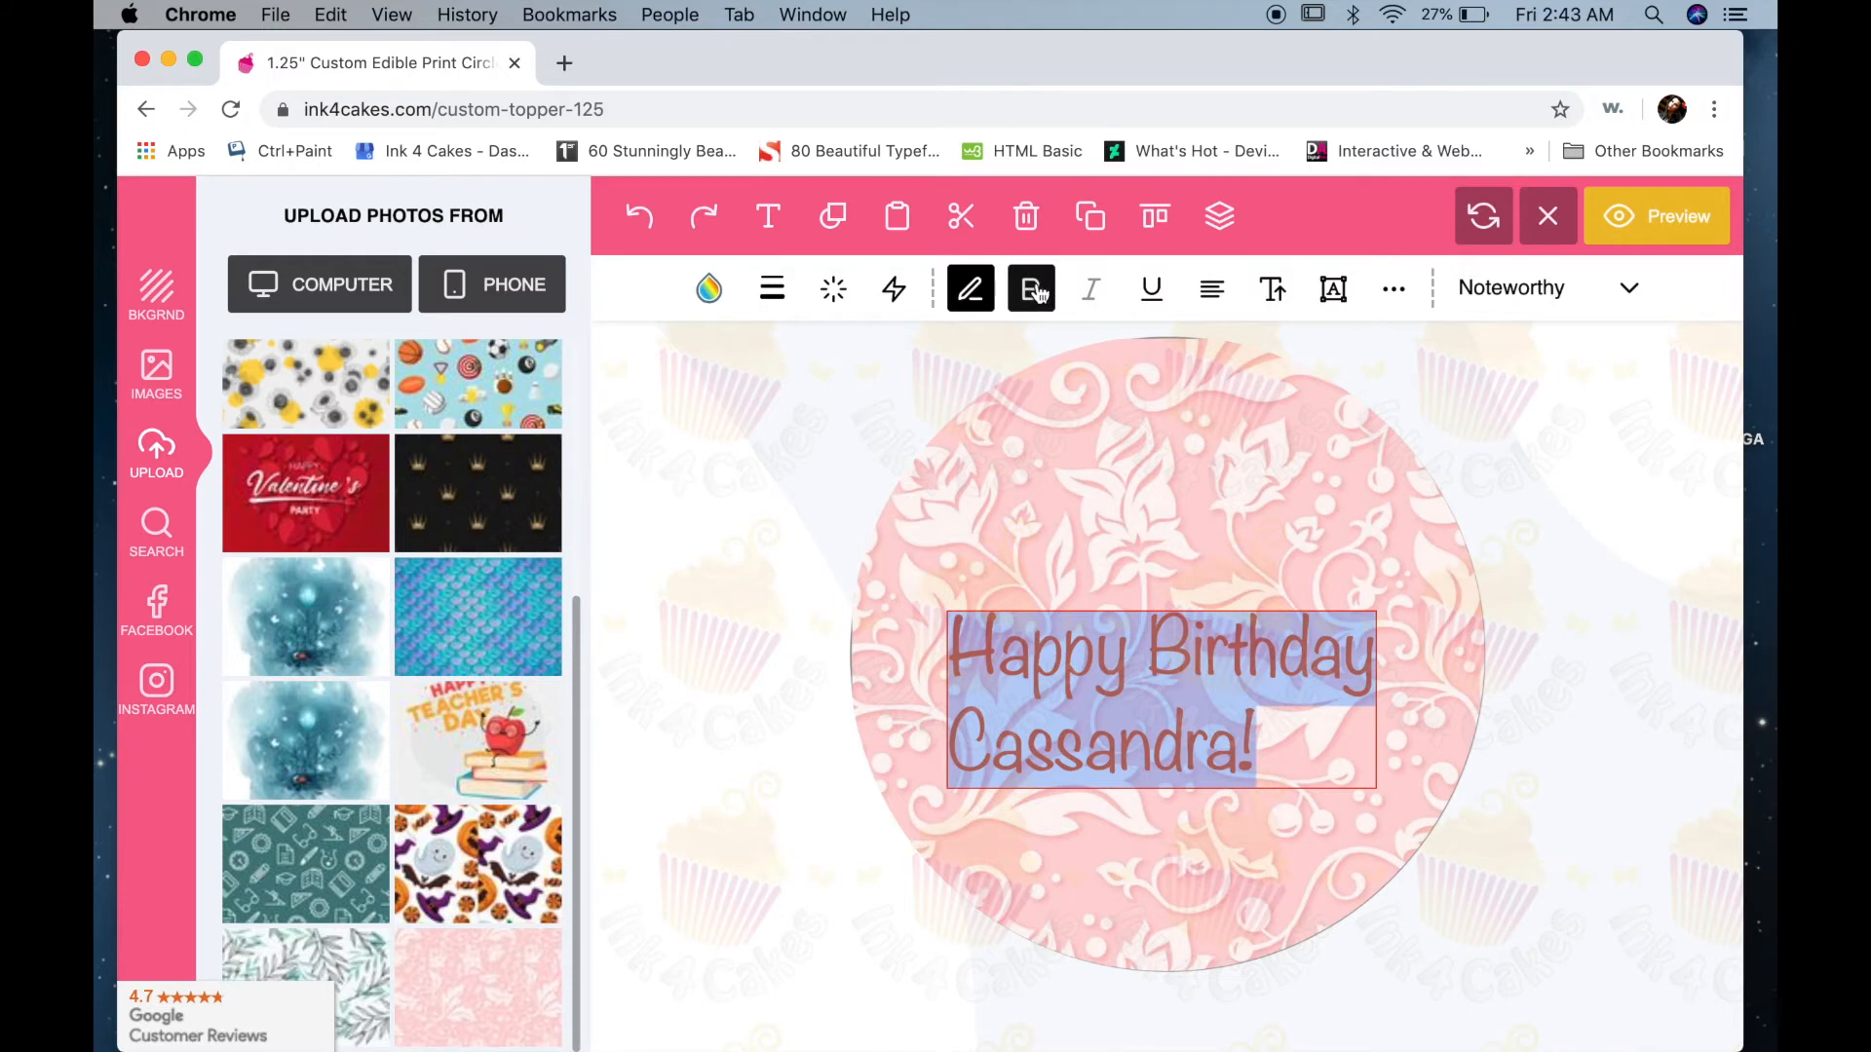
left_click(1036, 294)
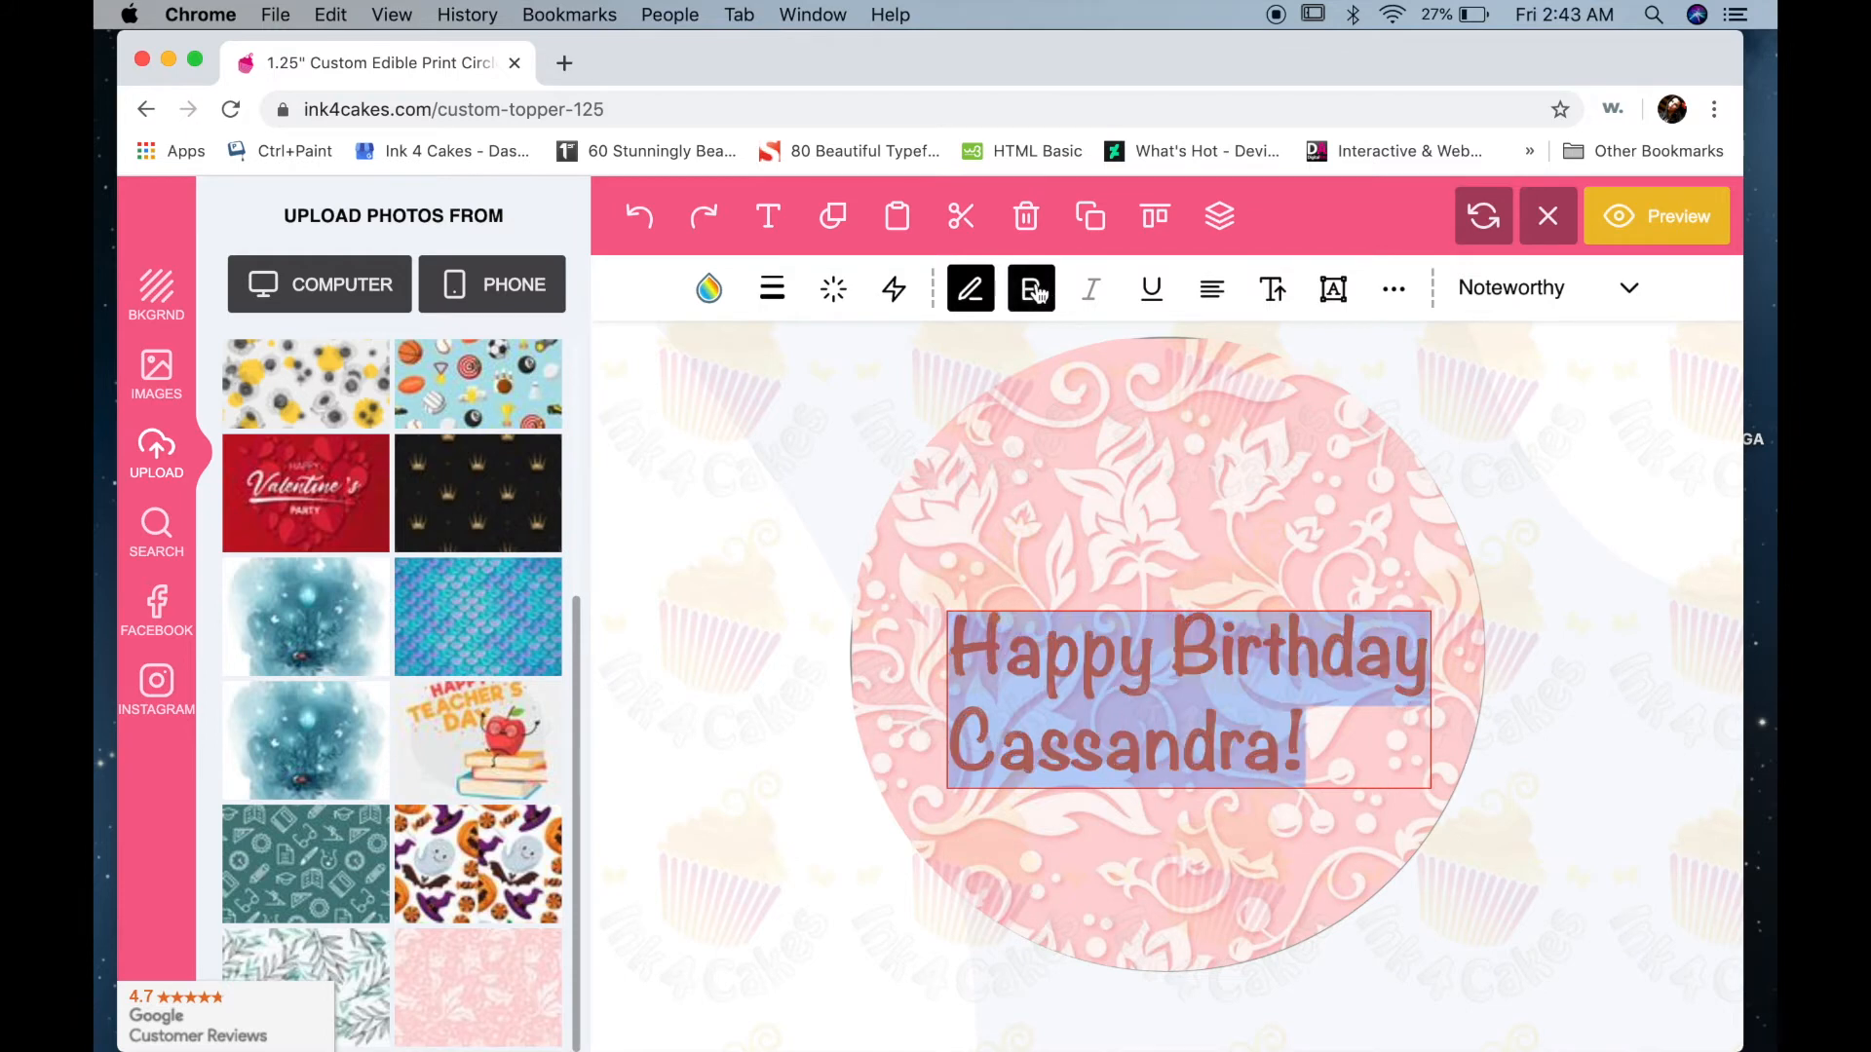
left_click(1149, 290)
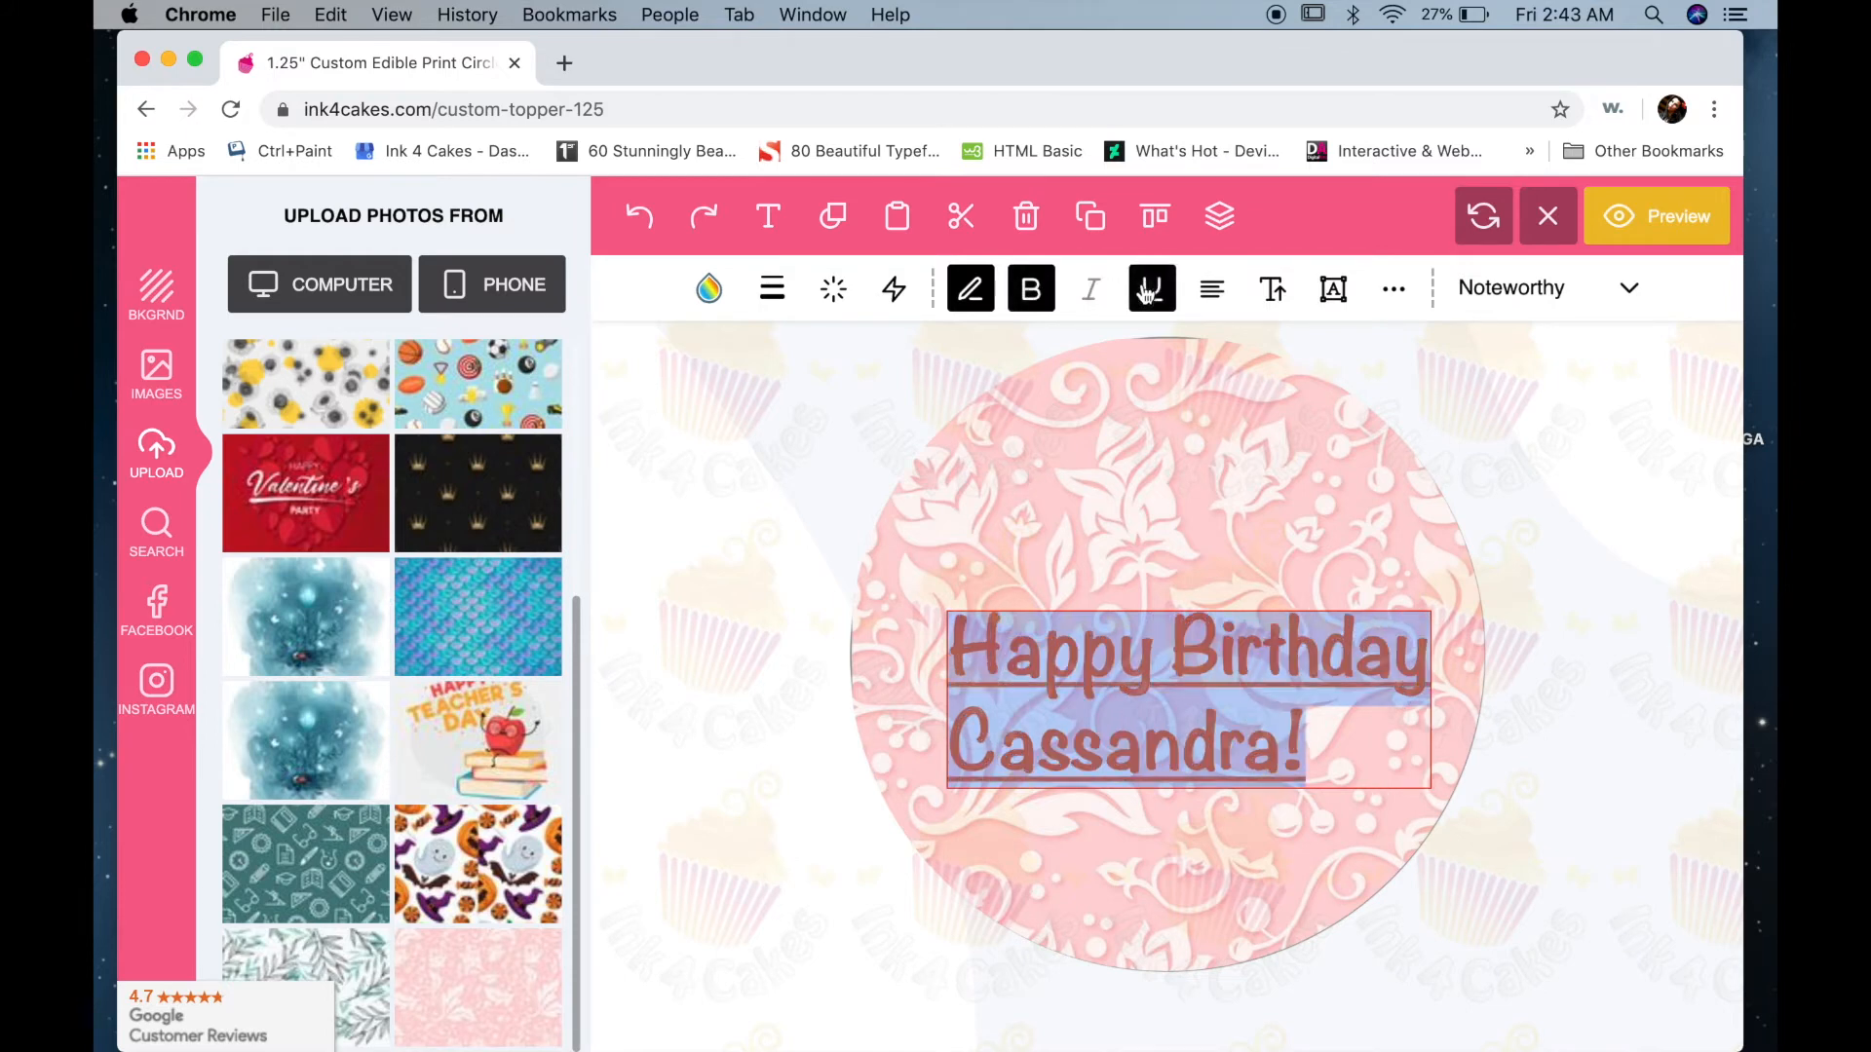
left_click(1274, 288)
left_click_drag(1166, 364, 1157, 368)
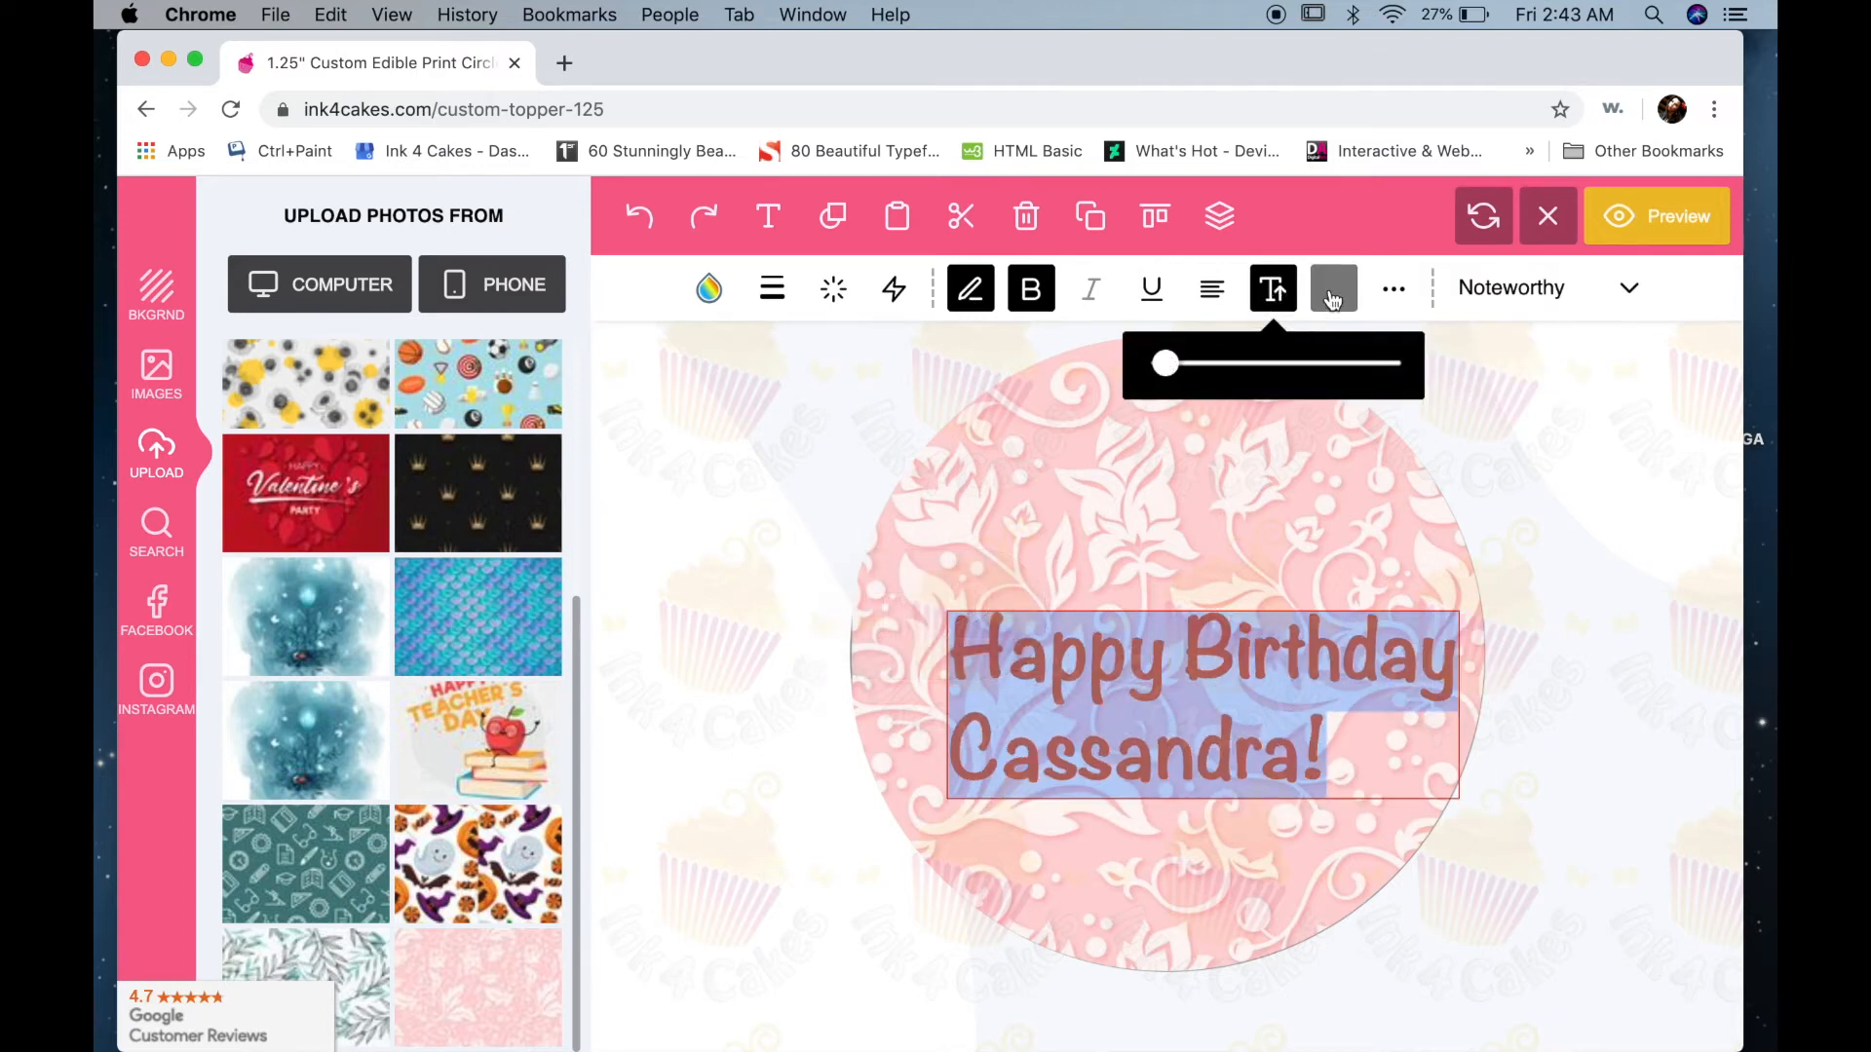
left_click(1428, 325)
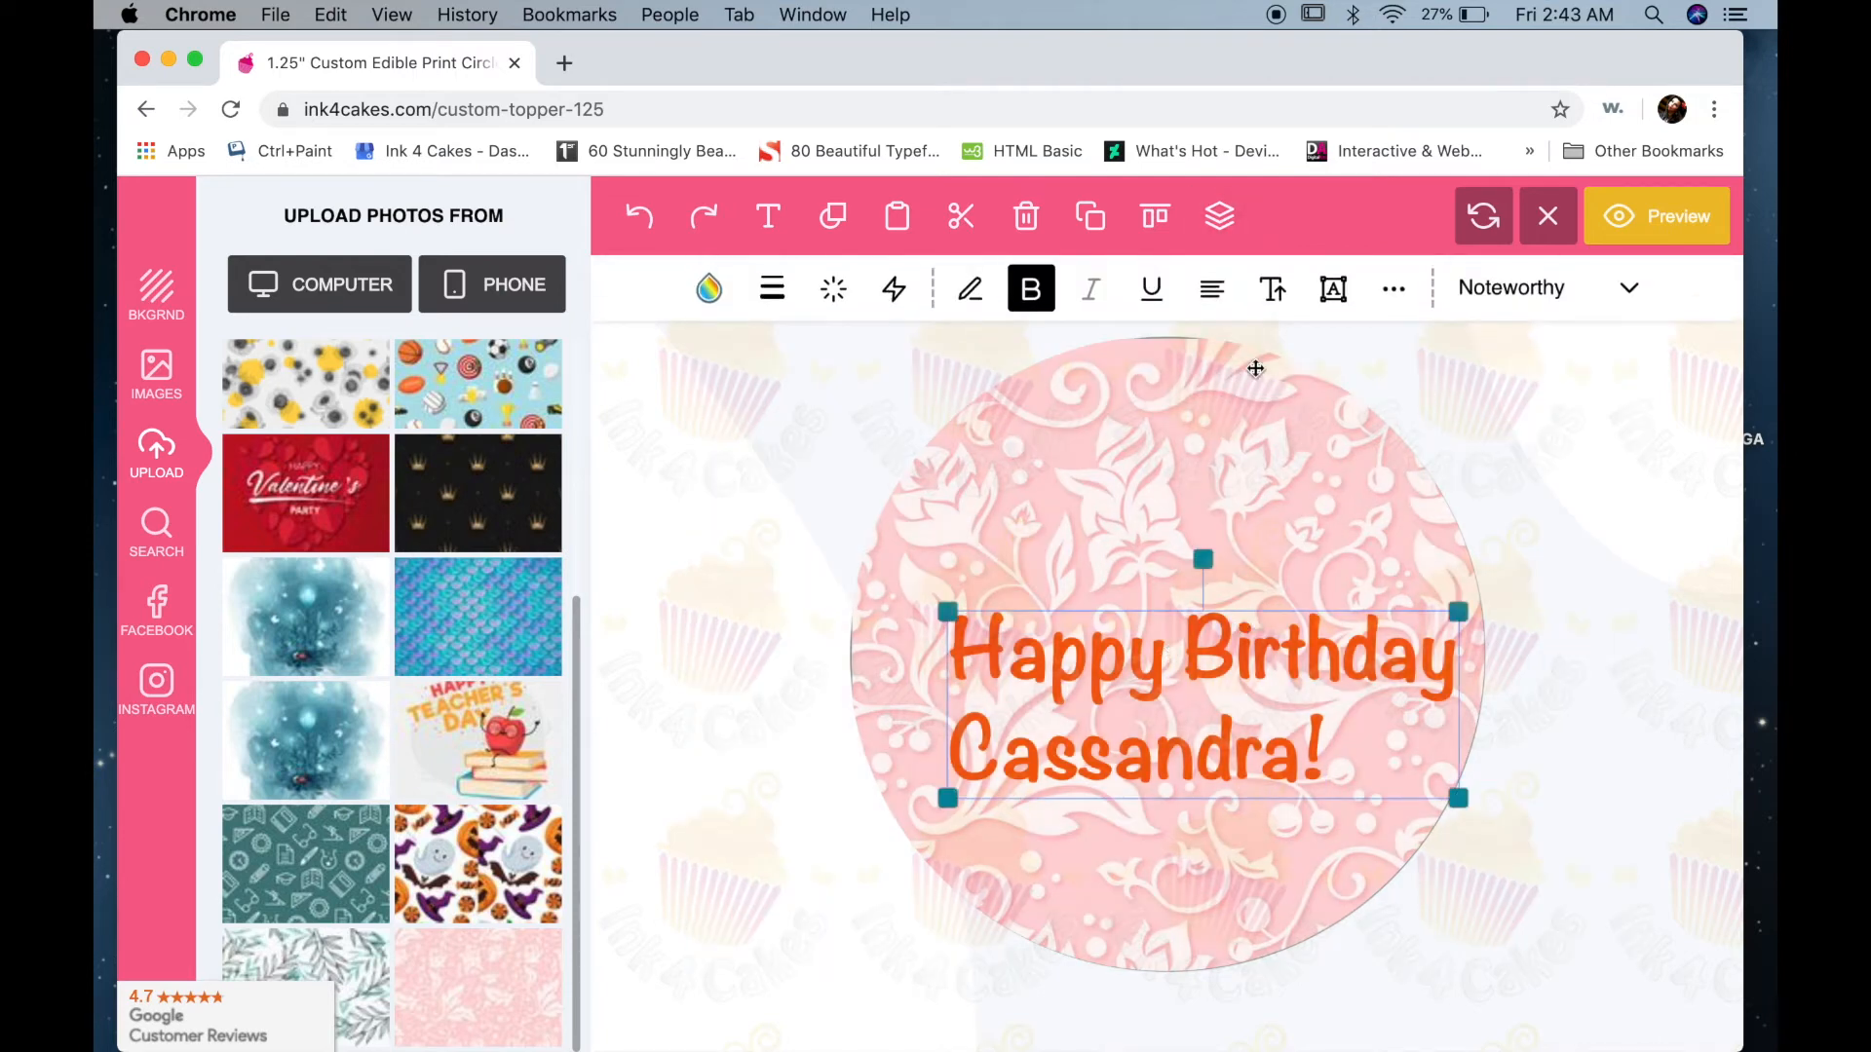
- Toggle the greeting's text box mode on and off, and recolor the whole text magenta #EC008C
left_click(1336, 291)
left_click(1331, 290)
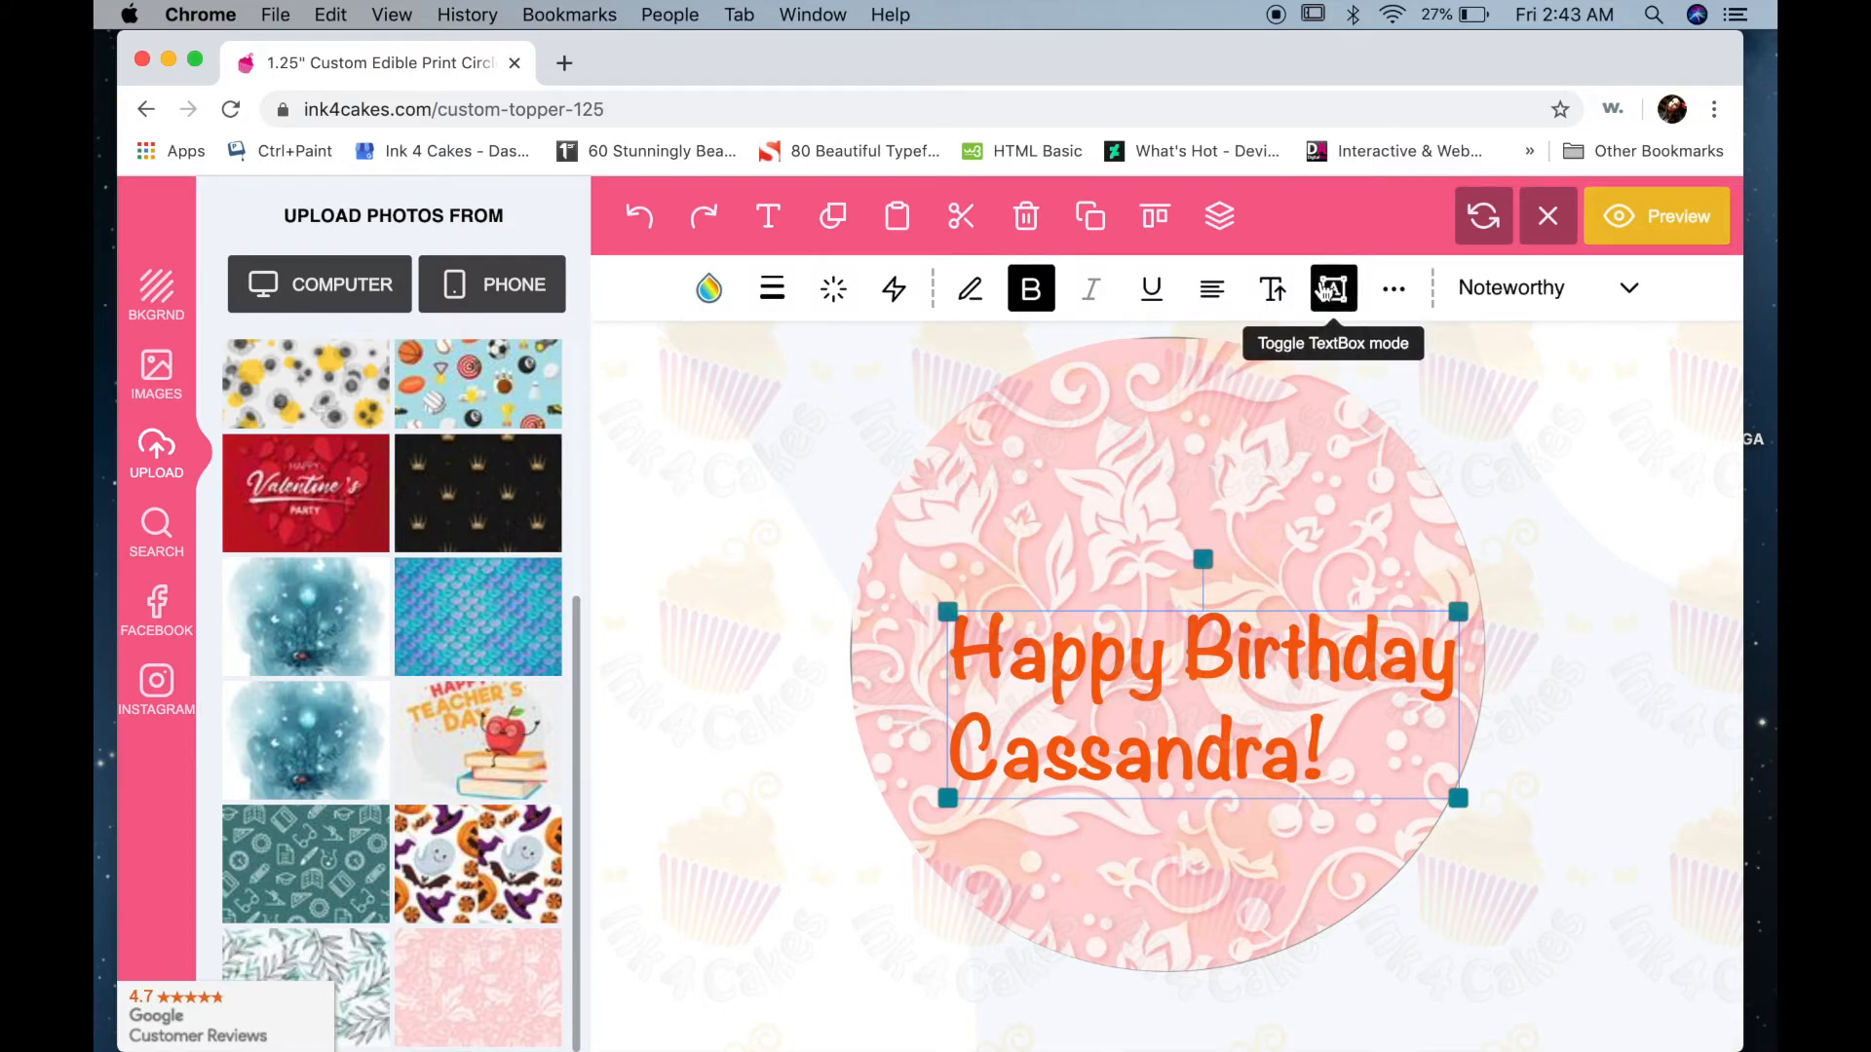
left_click(714, 294)
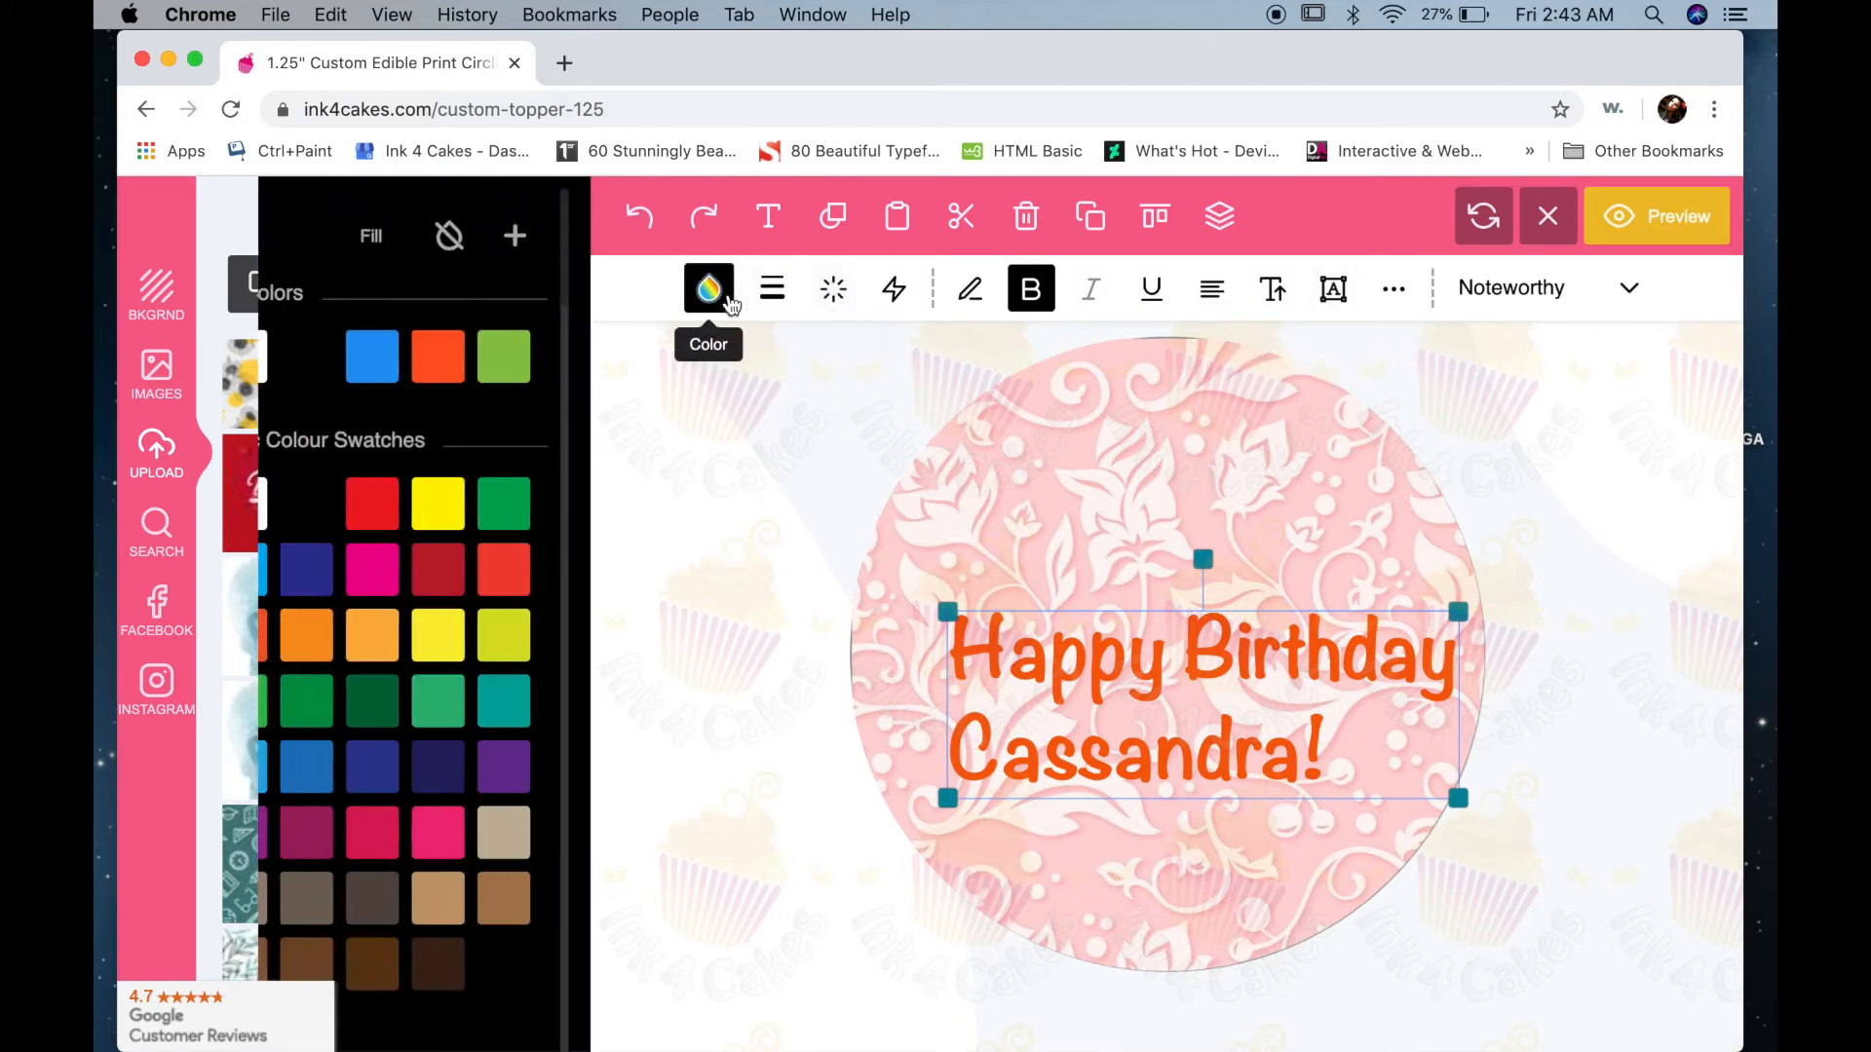
left_click(1070, 660)
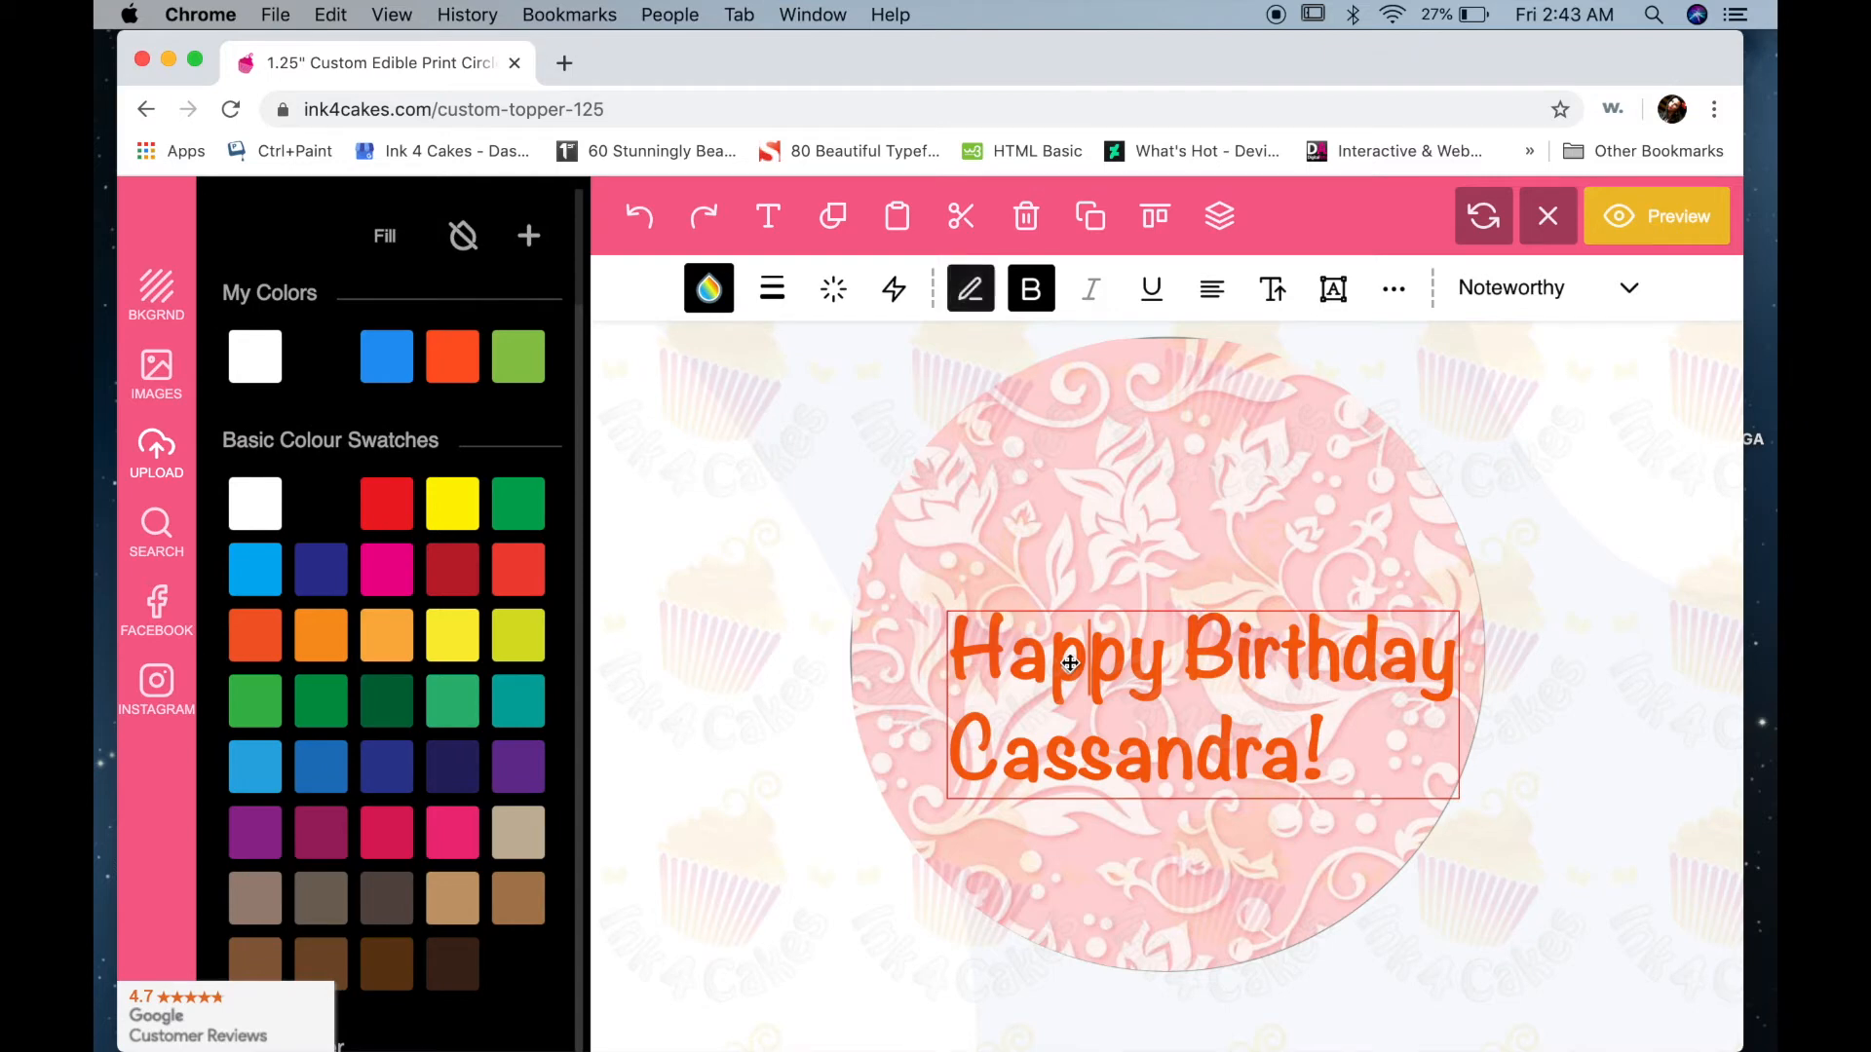
left_click_drag(1341, 760, 921, 596)
left_click(386, 568)
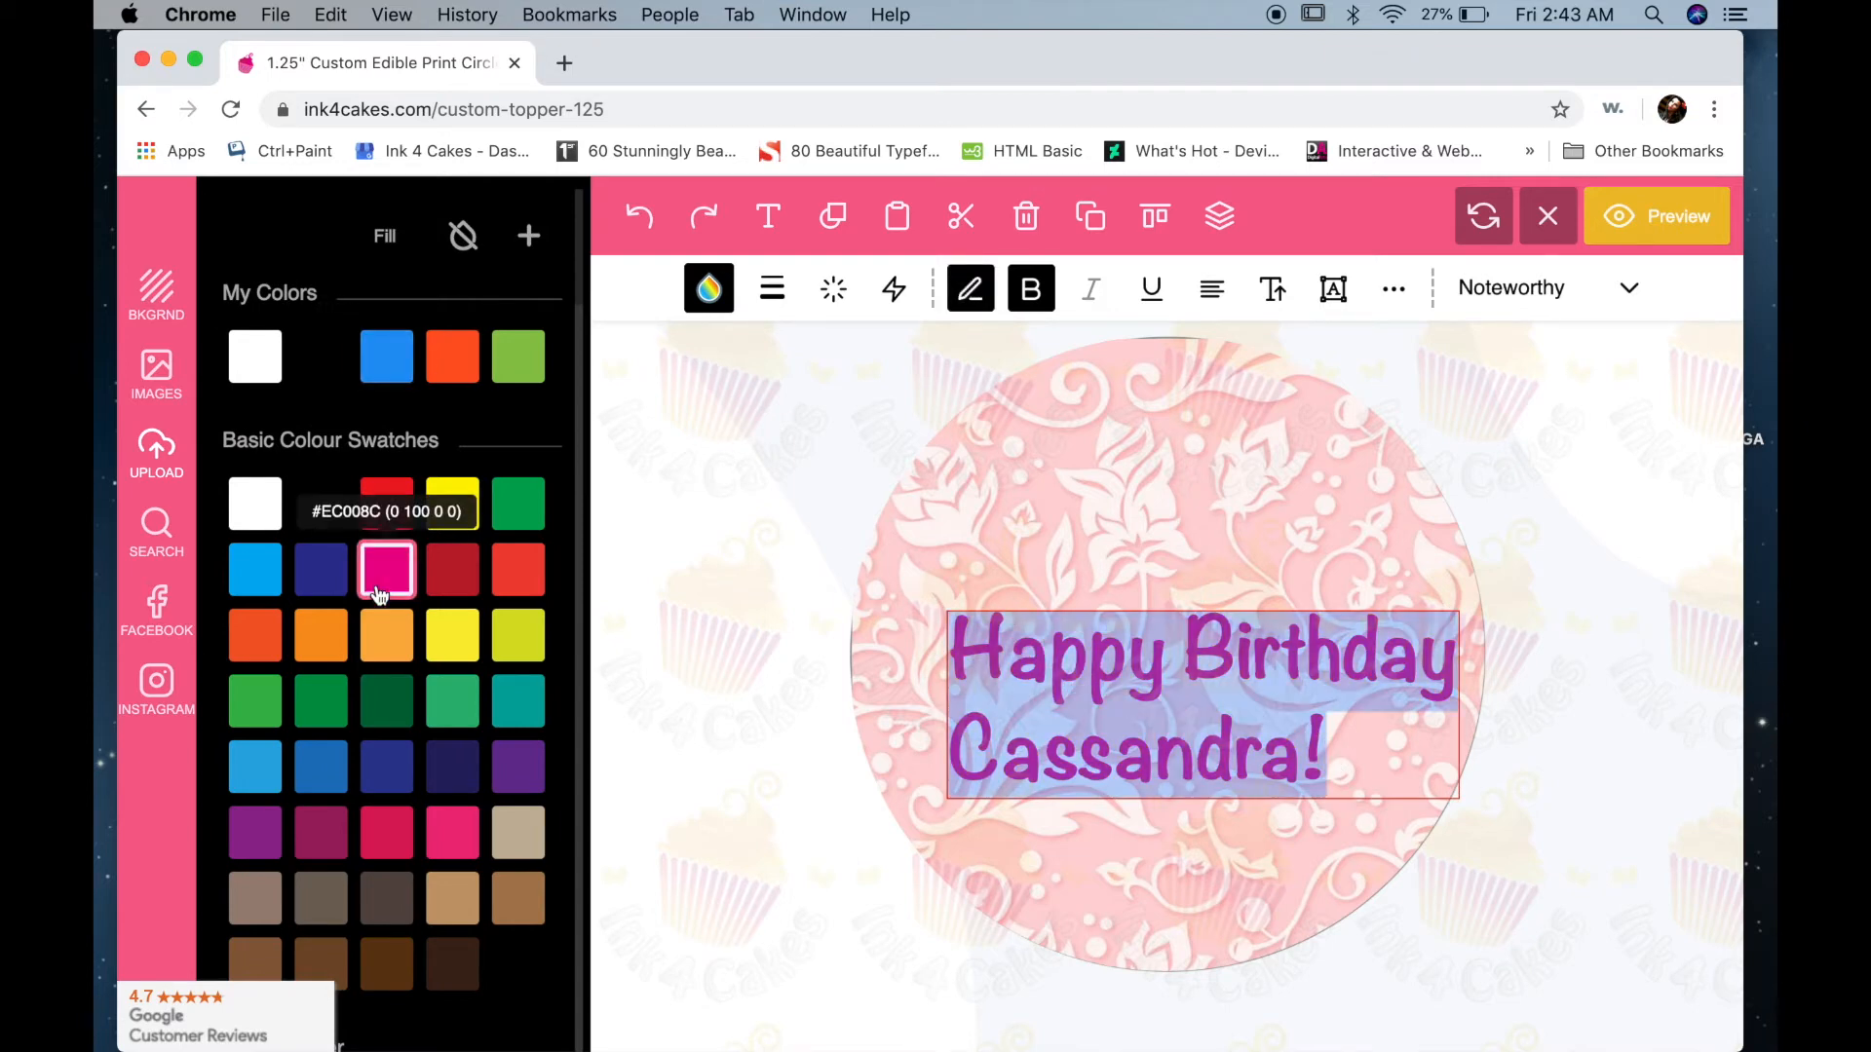
left_click(1211, 704)
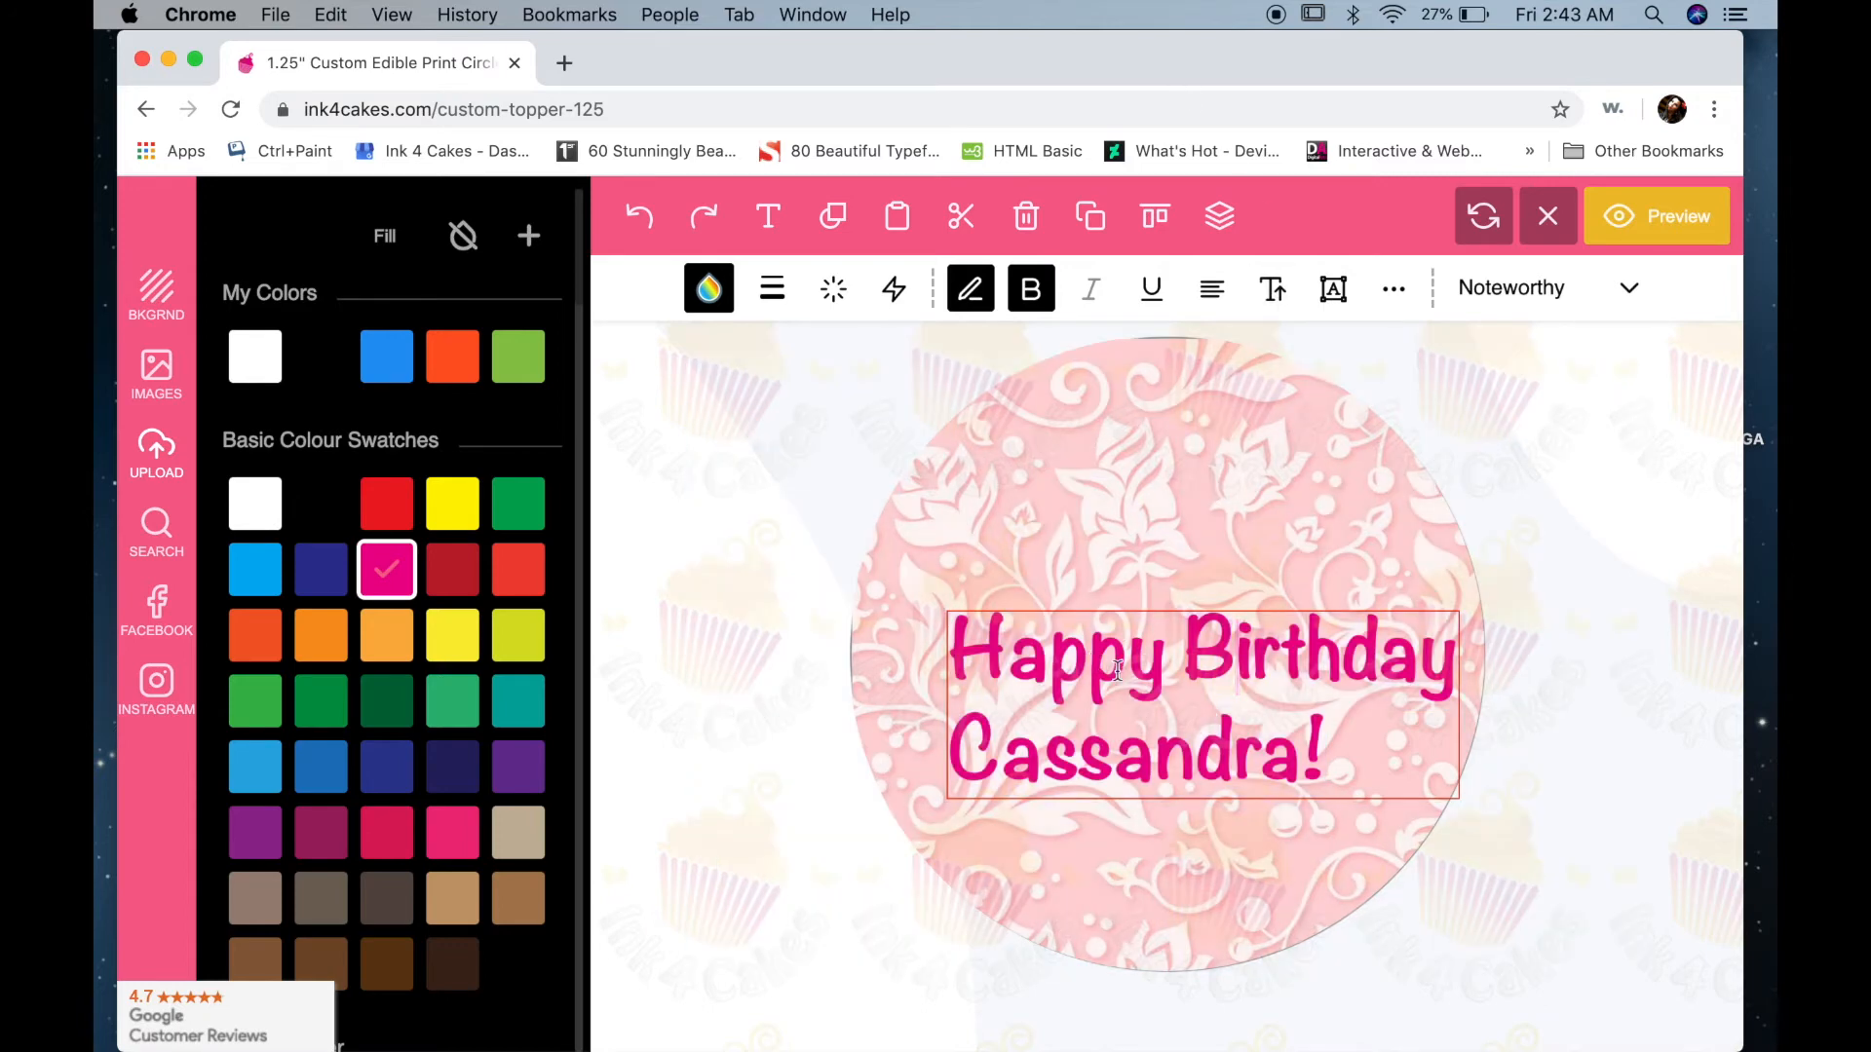
- Center-align both lines of the greeting and move the text into the upper half of the circle
left_click_drag(1293, 718, 940, 565)
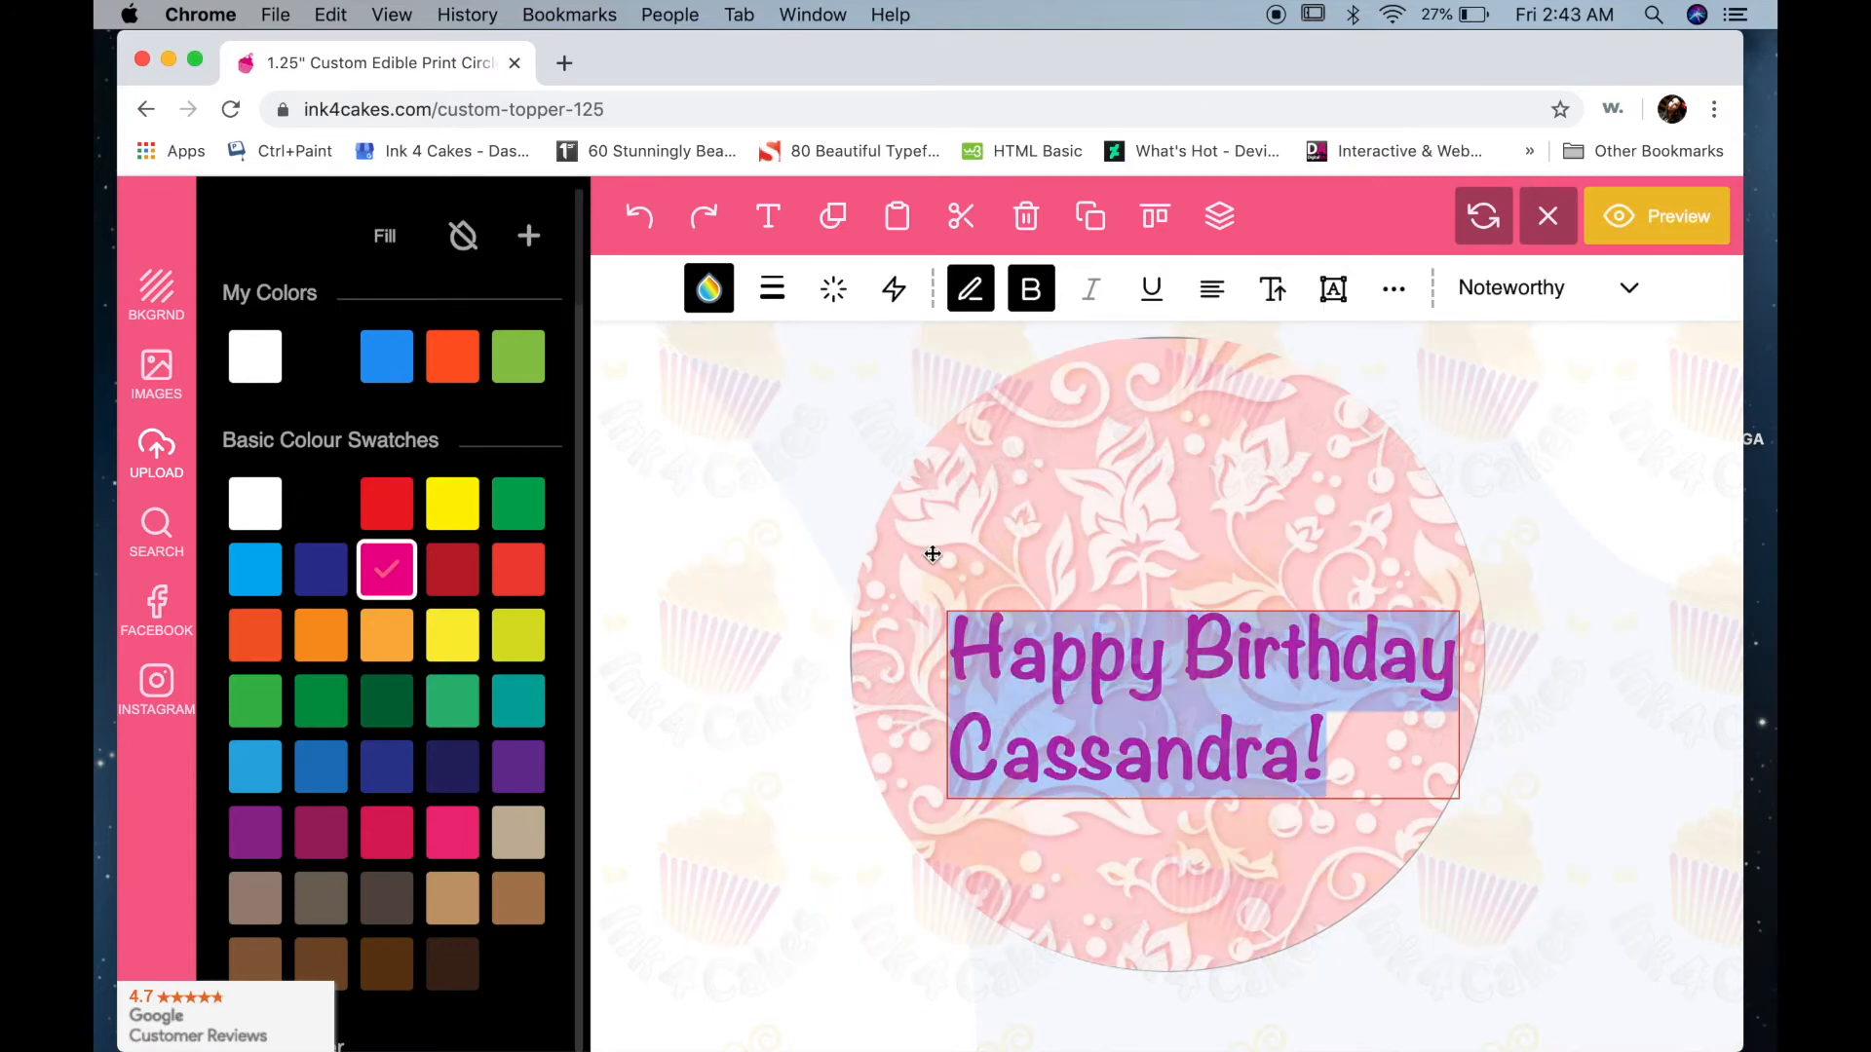
left_click(1217, 292)
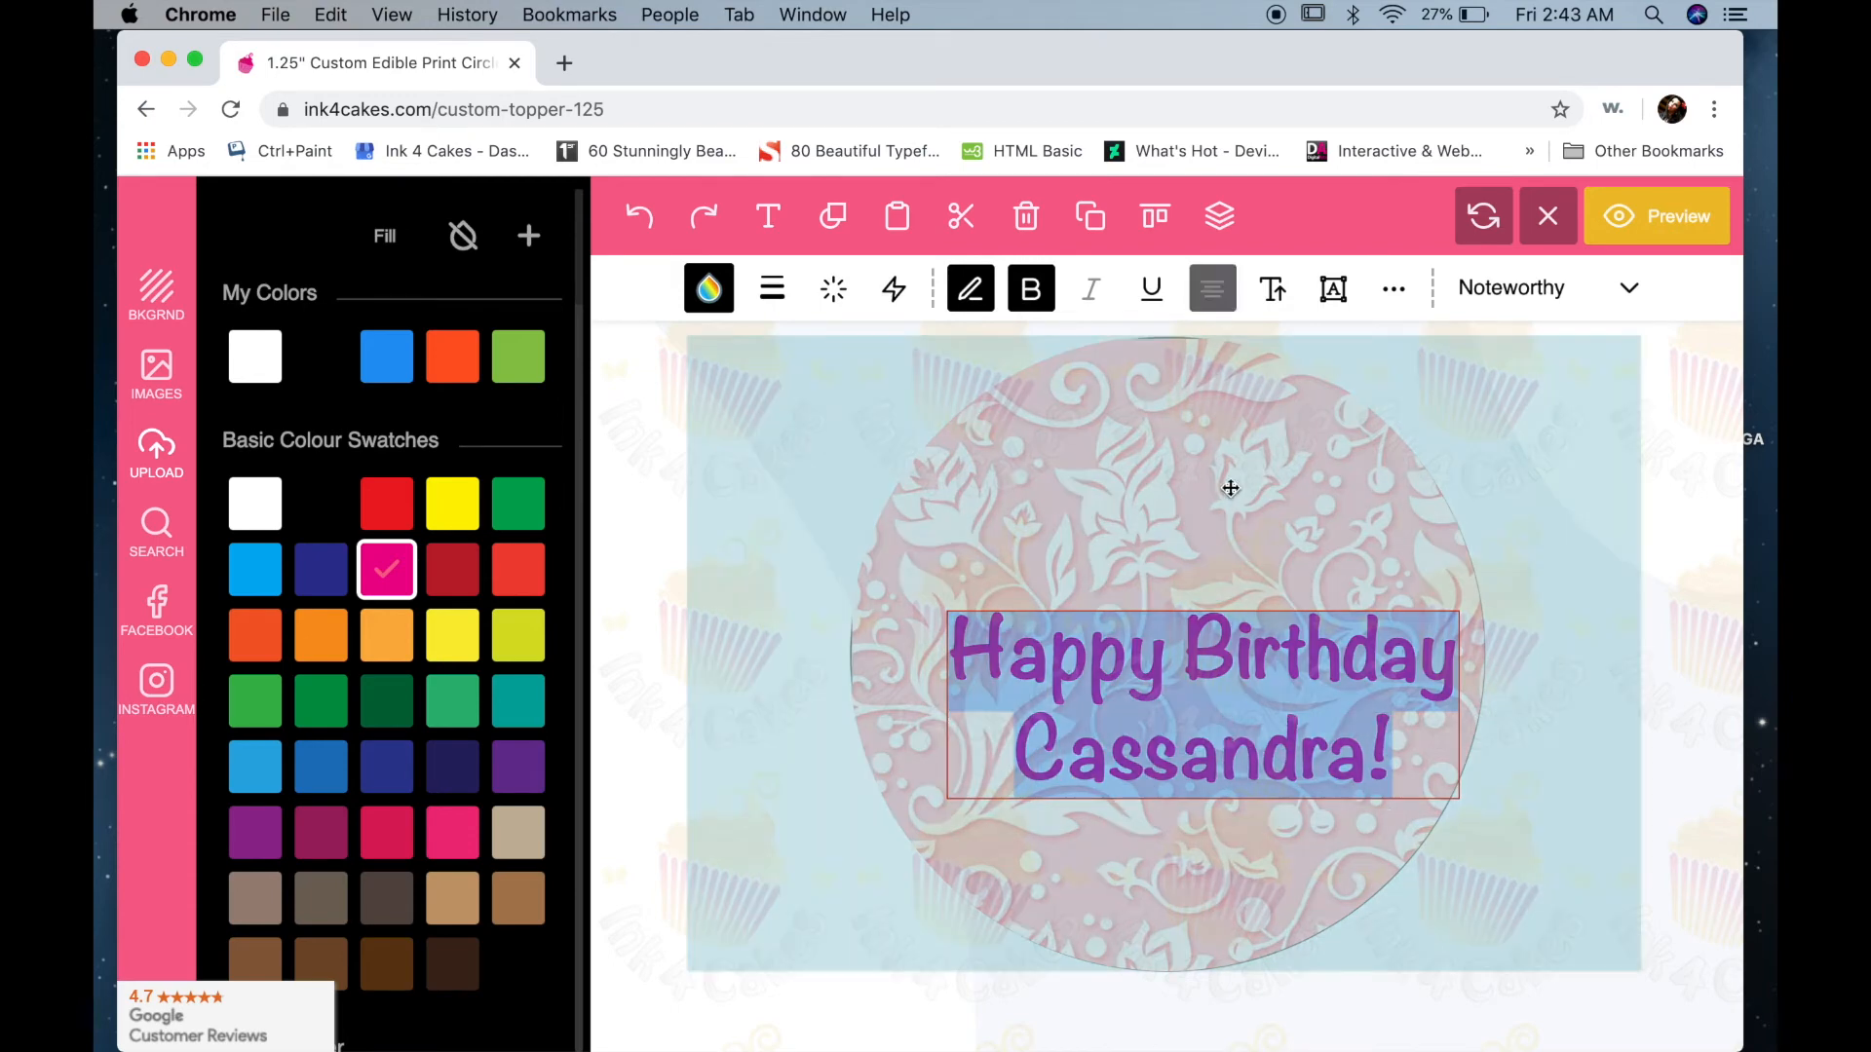
left_click(796, 410)
left_click(1140, 655)
left_click_drag(1157, 673, 1137, 546)
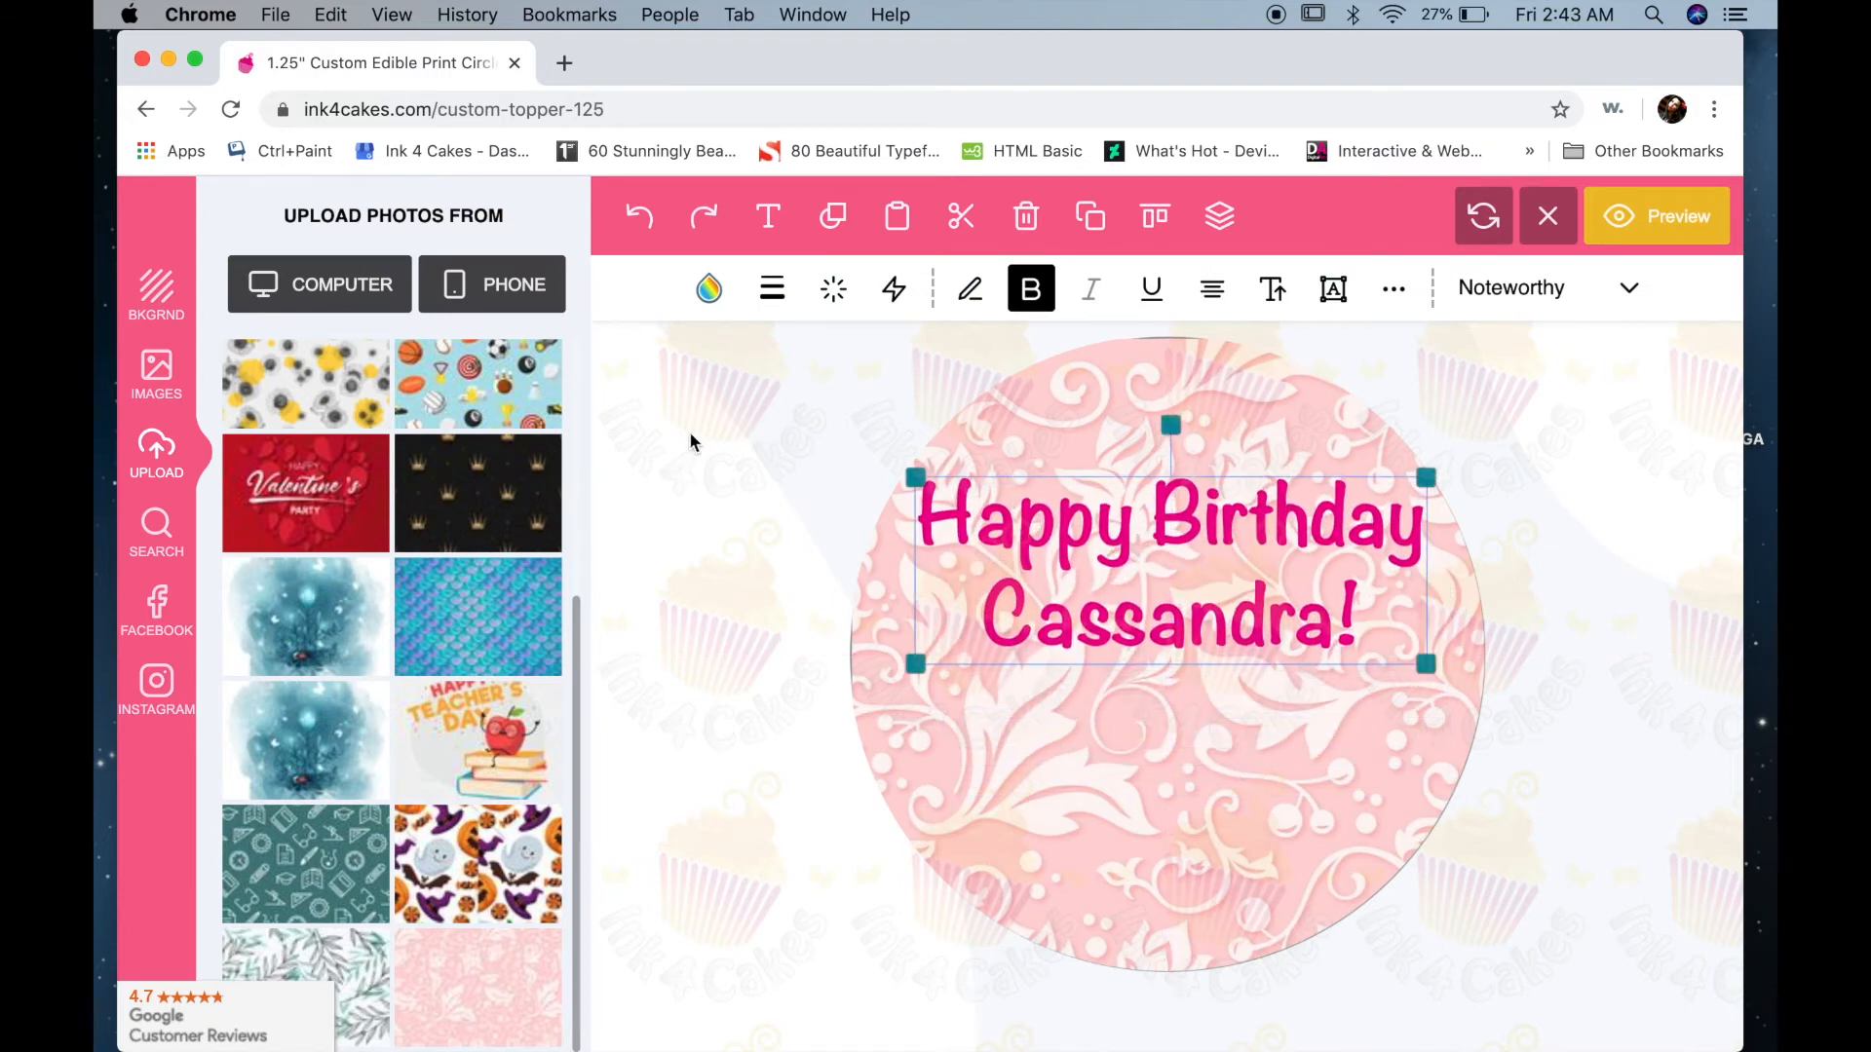
- Insert the upright pink peony with a stem from the Floral Designs image category
left_click(158, 375)
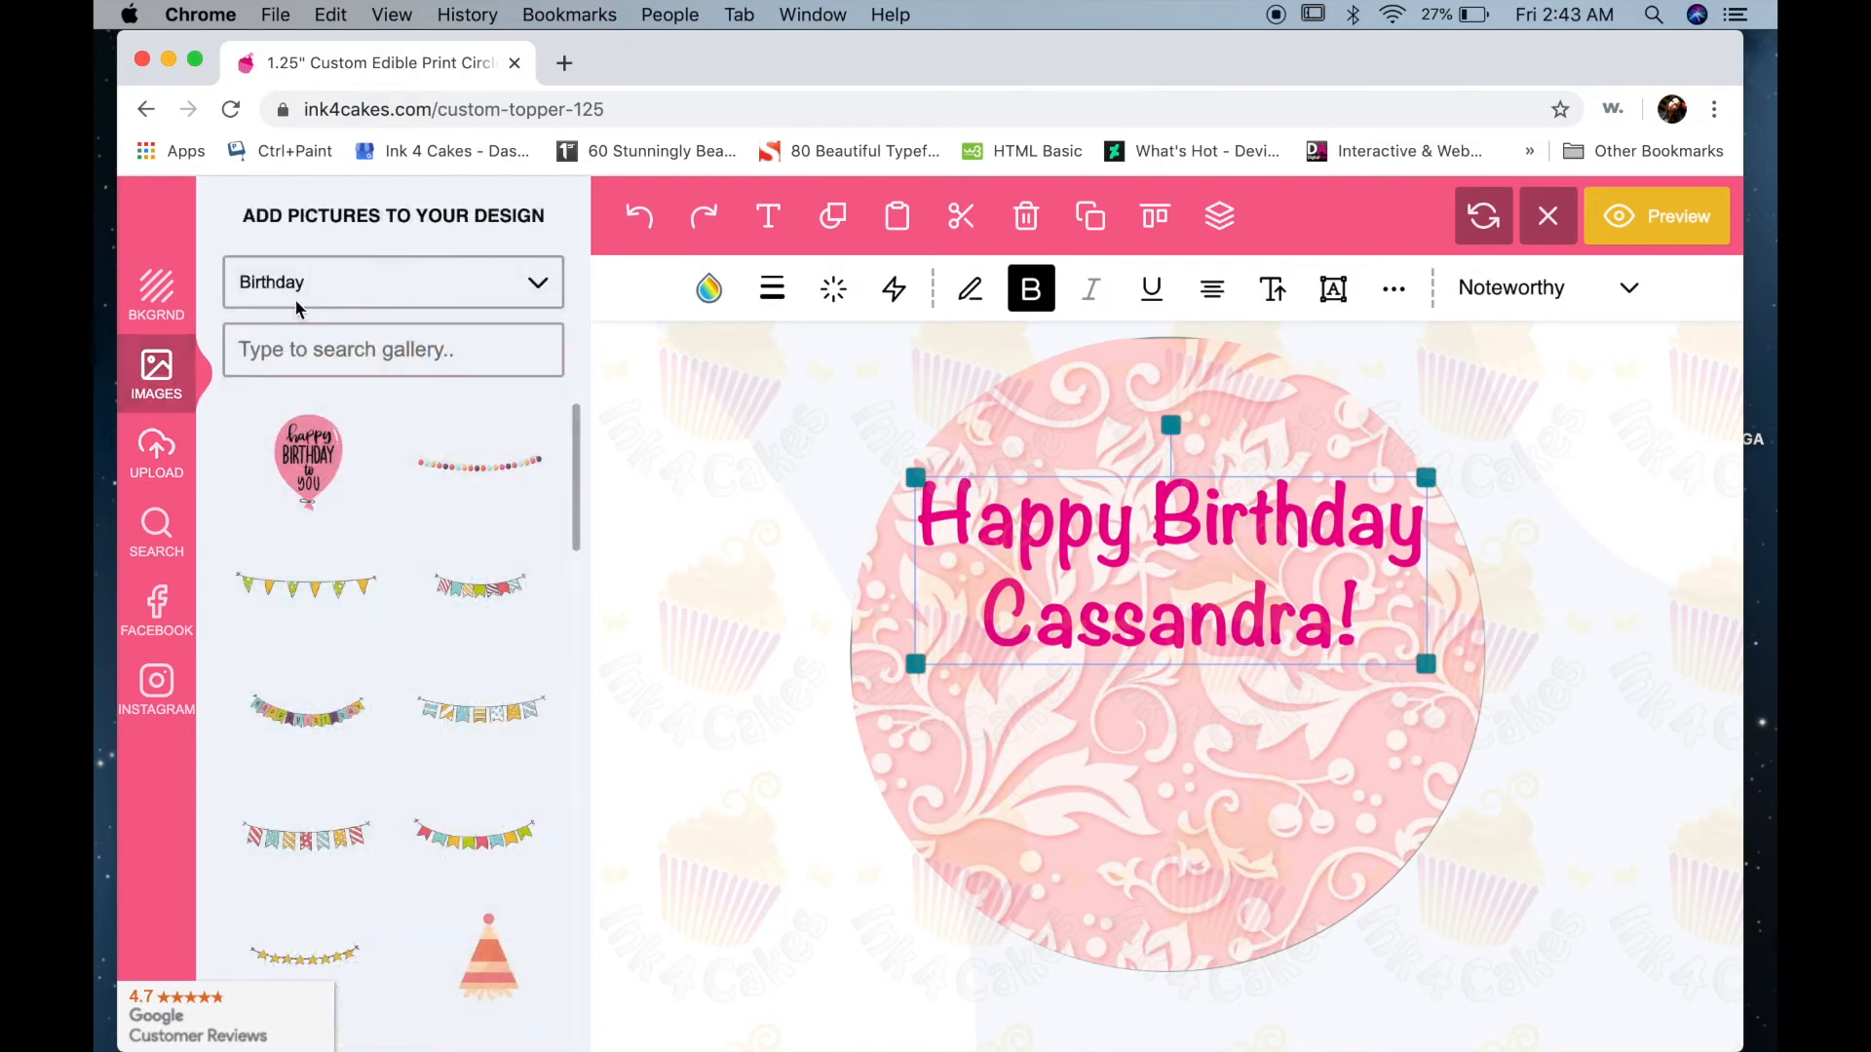
left_click(356, 288)
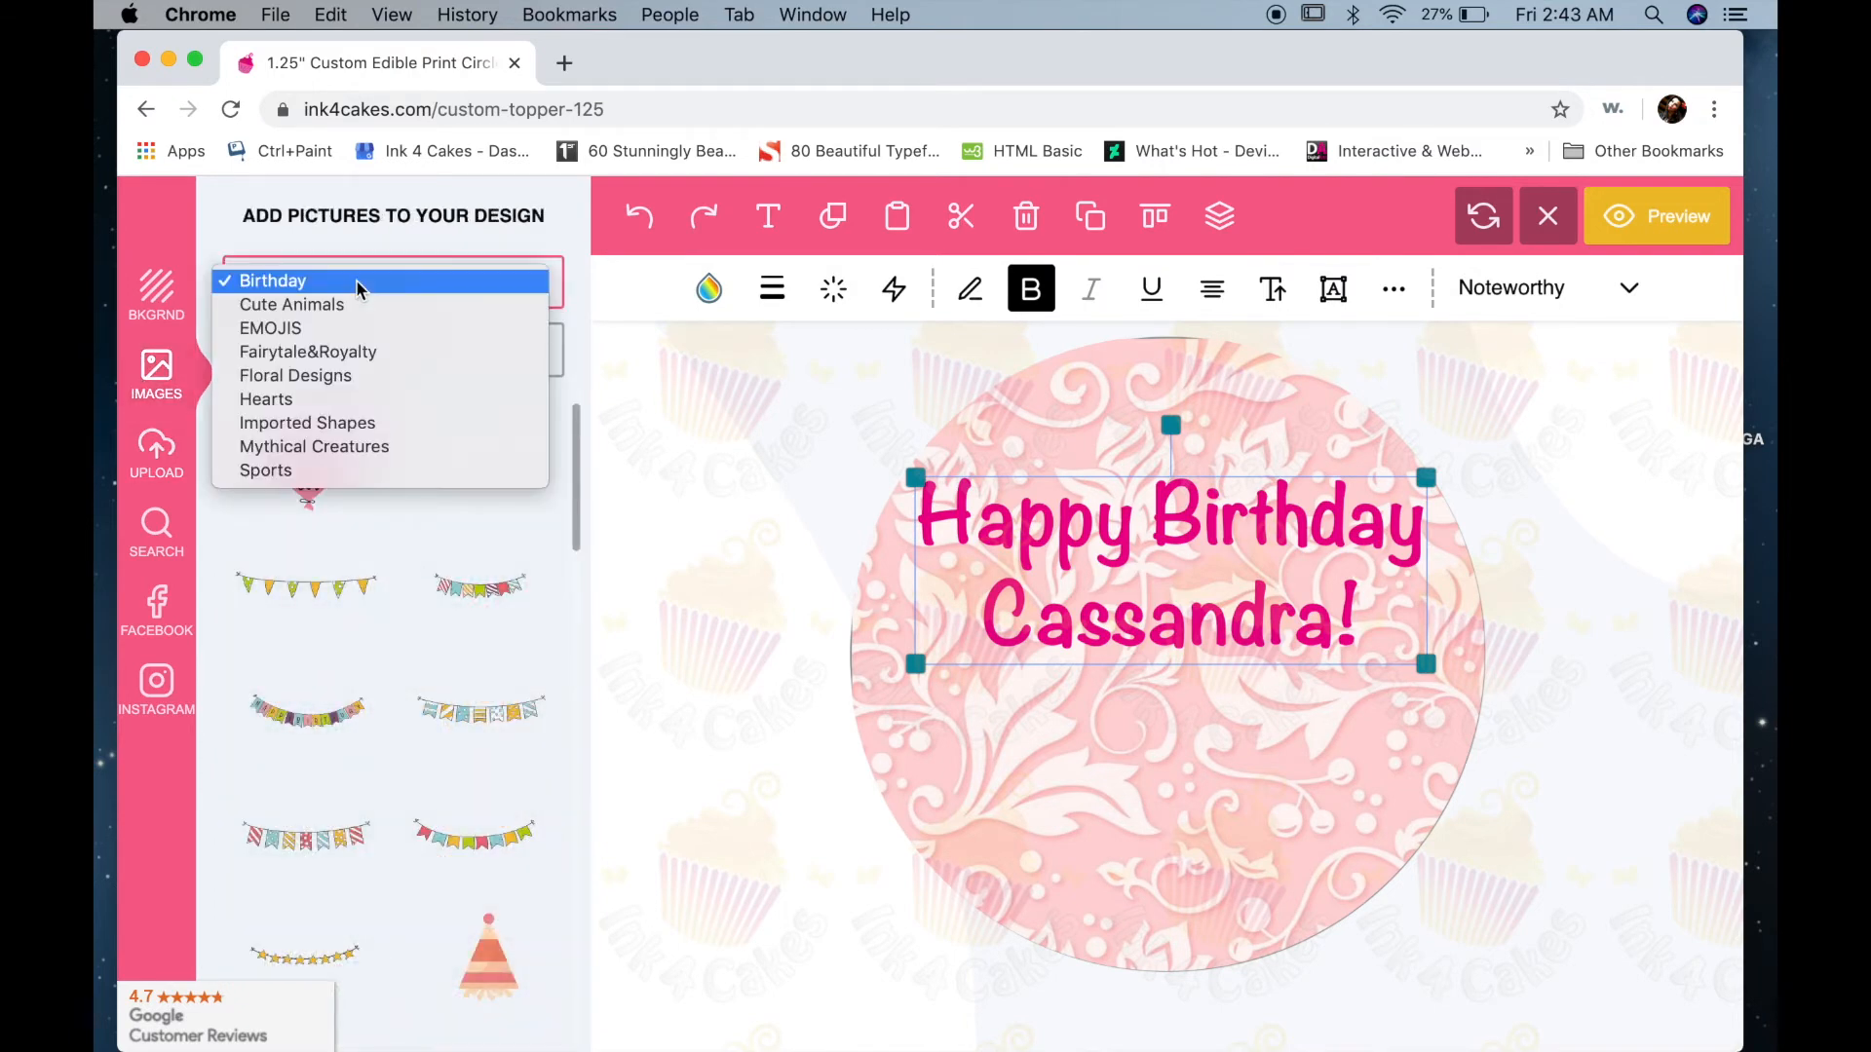
left_click(292, 378)
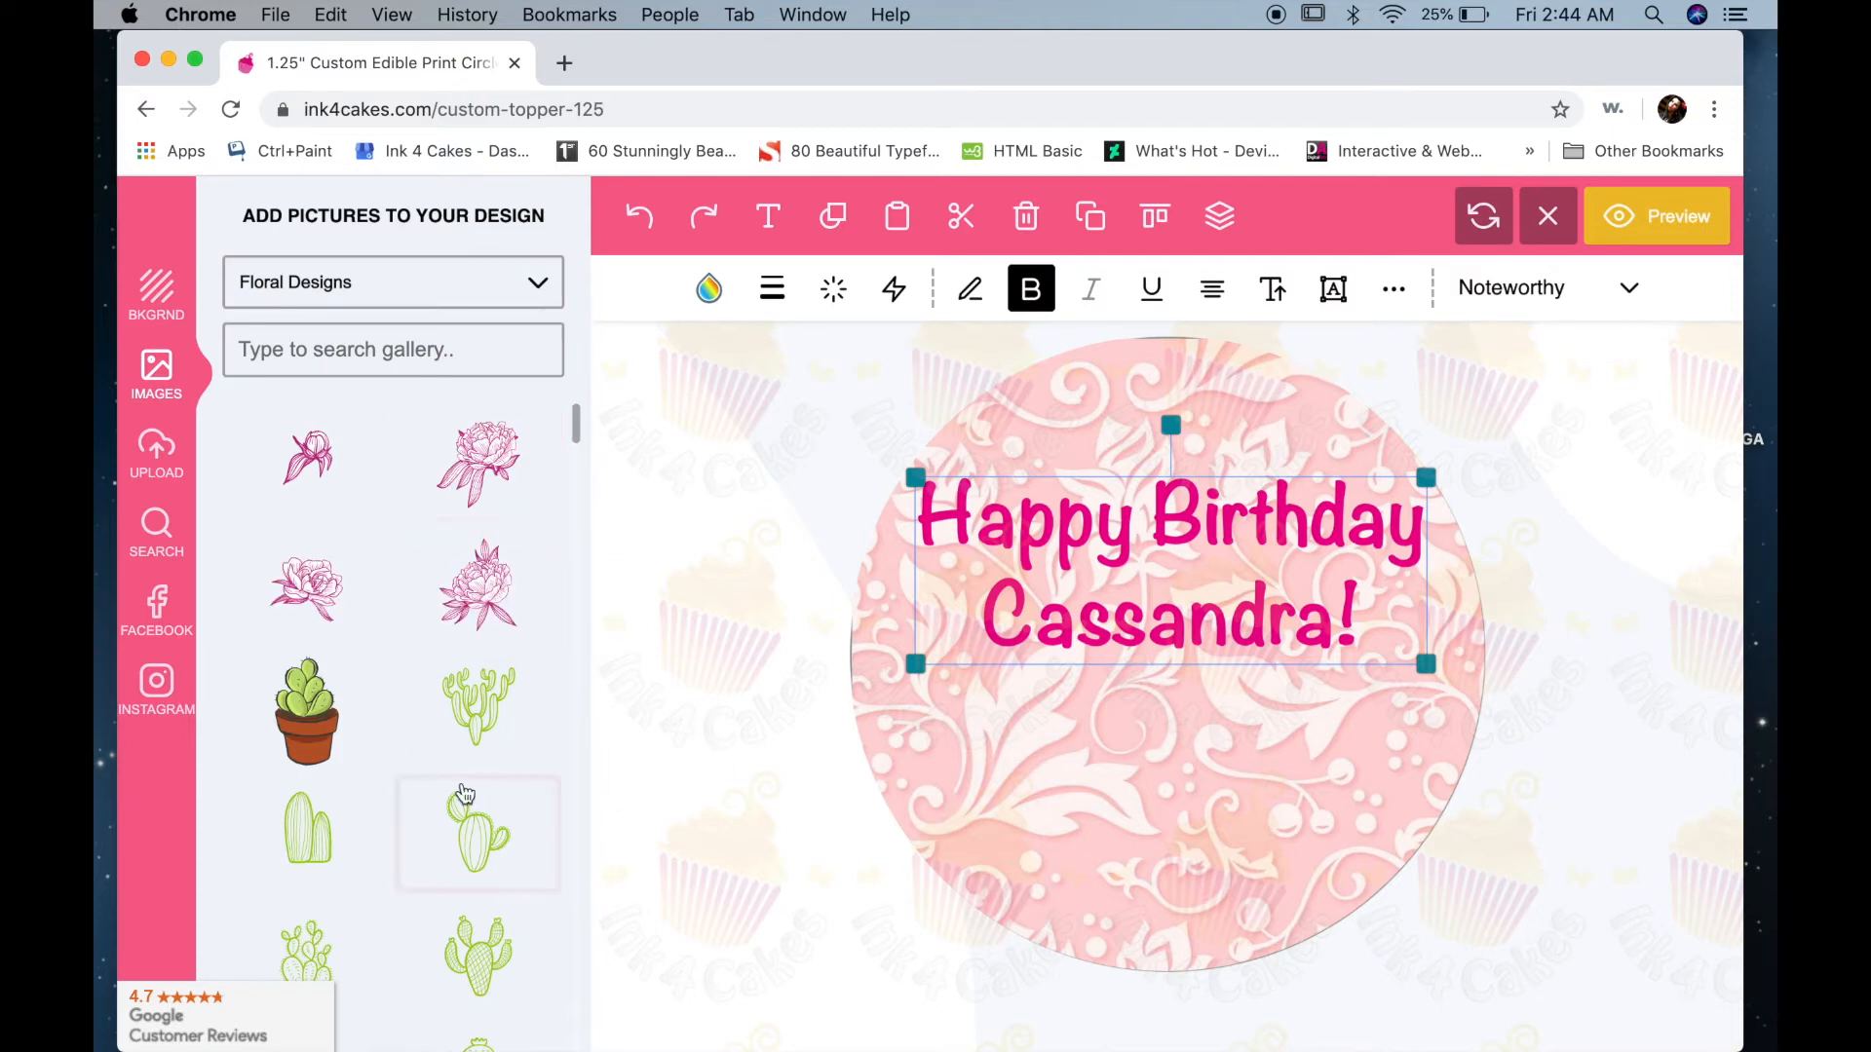
scroll(410, 785, "down", 10)
scroll(409, 790, "down", 10)
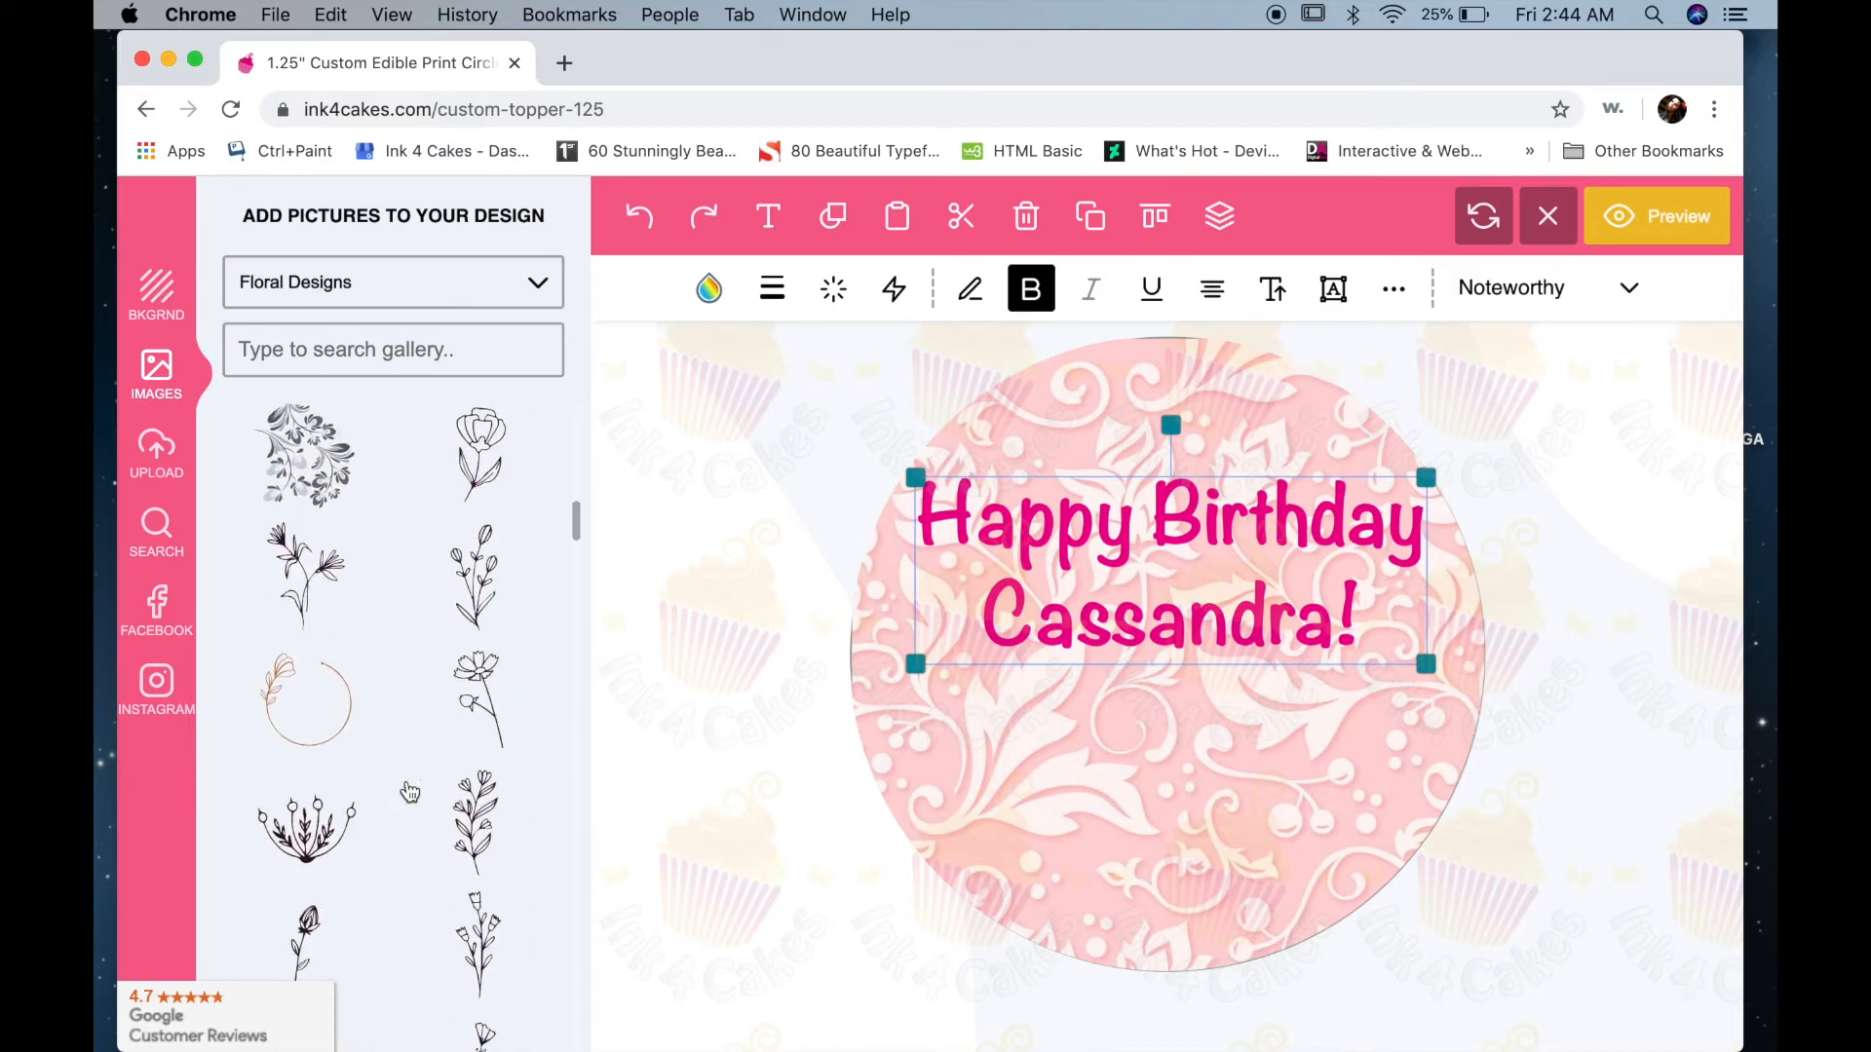
scroll(409, 791, "down", 10)
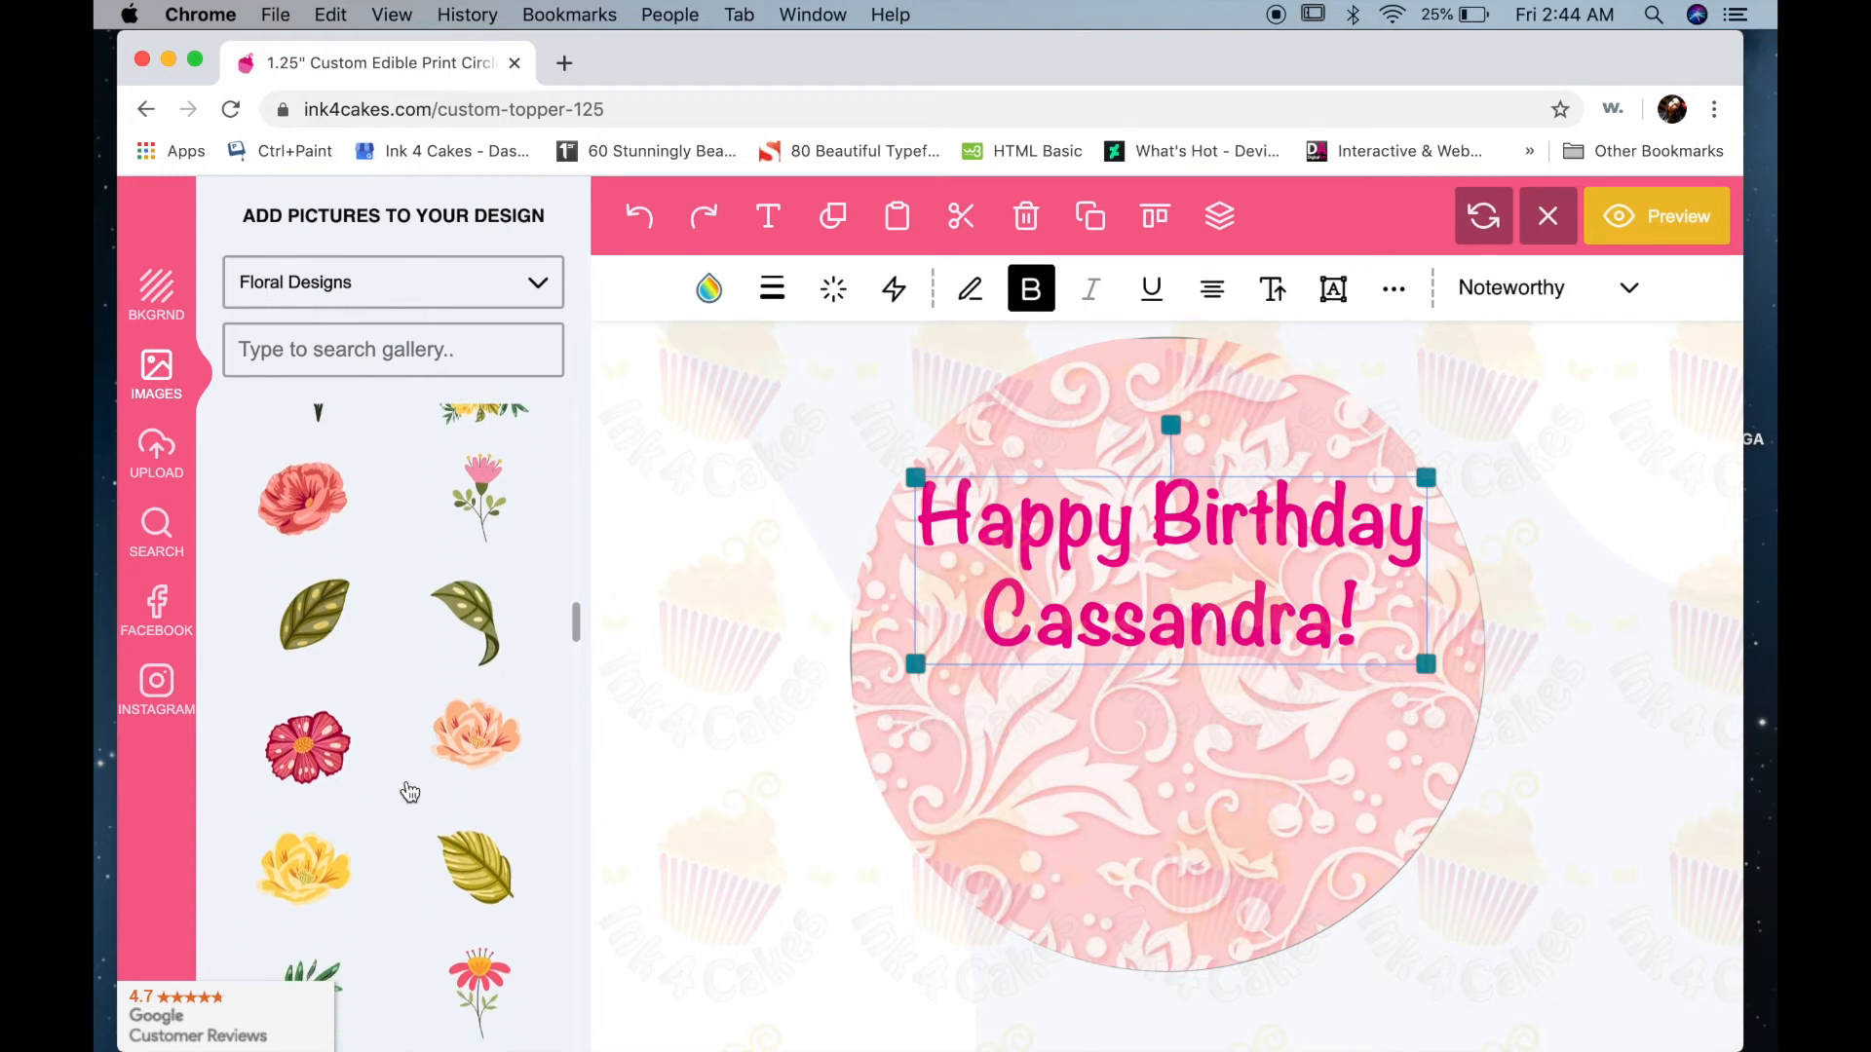
scroll(409, 791, "down", 10)
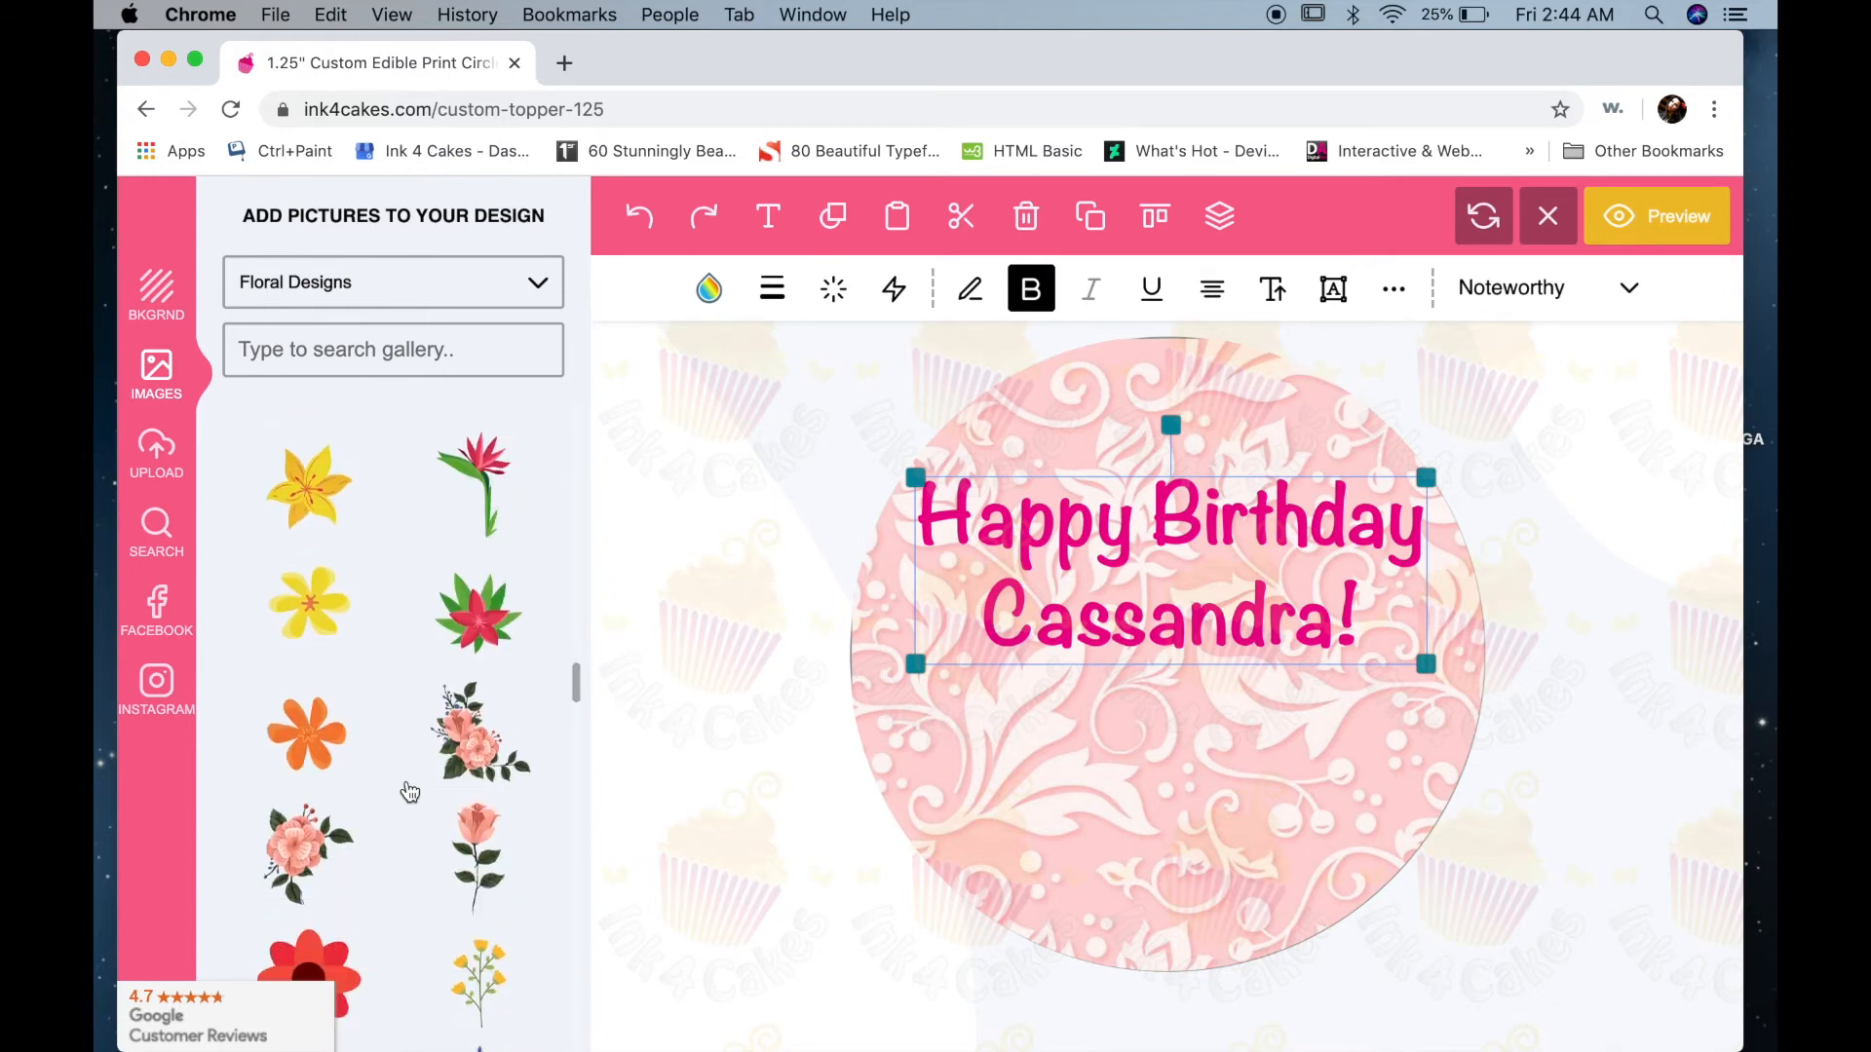
scroll(410, 790, "down", 10)
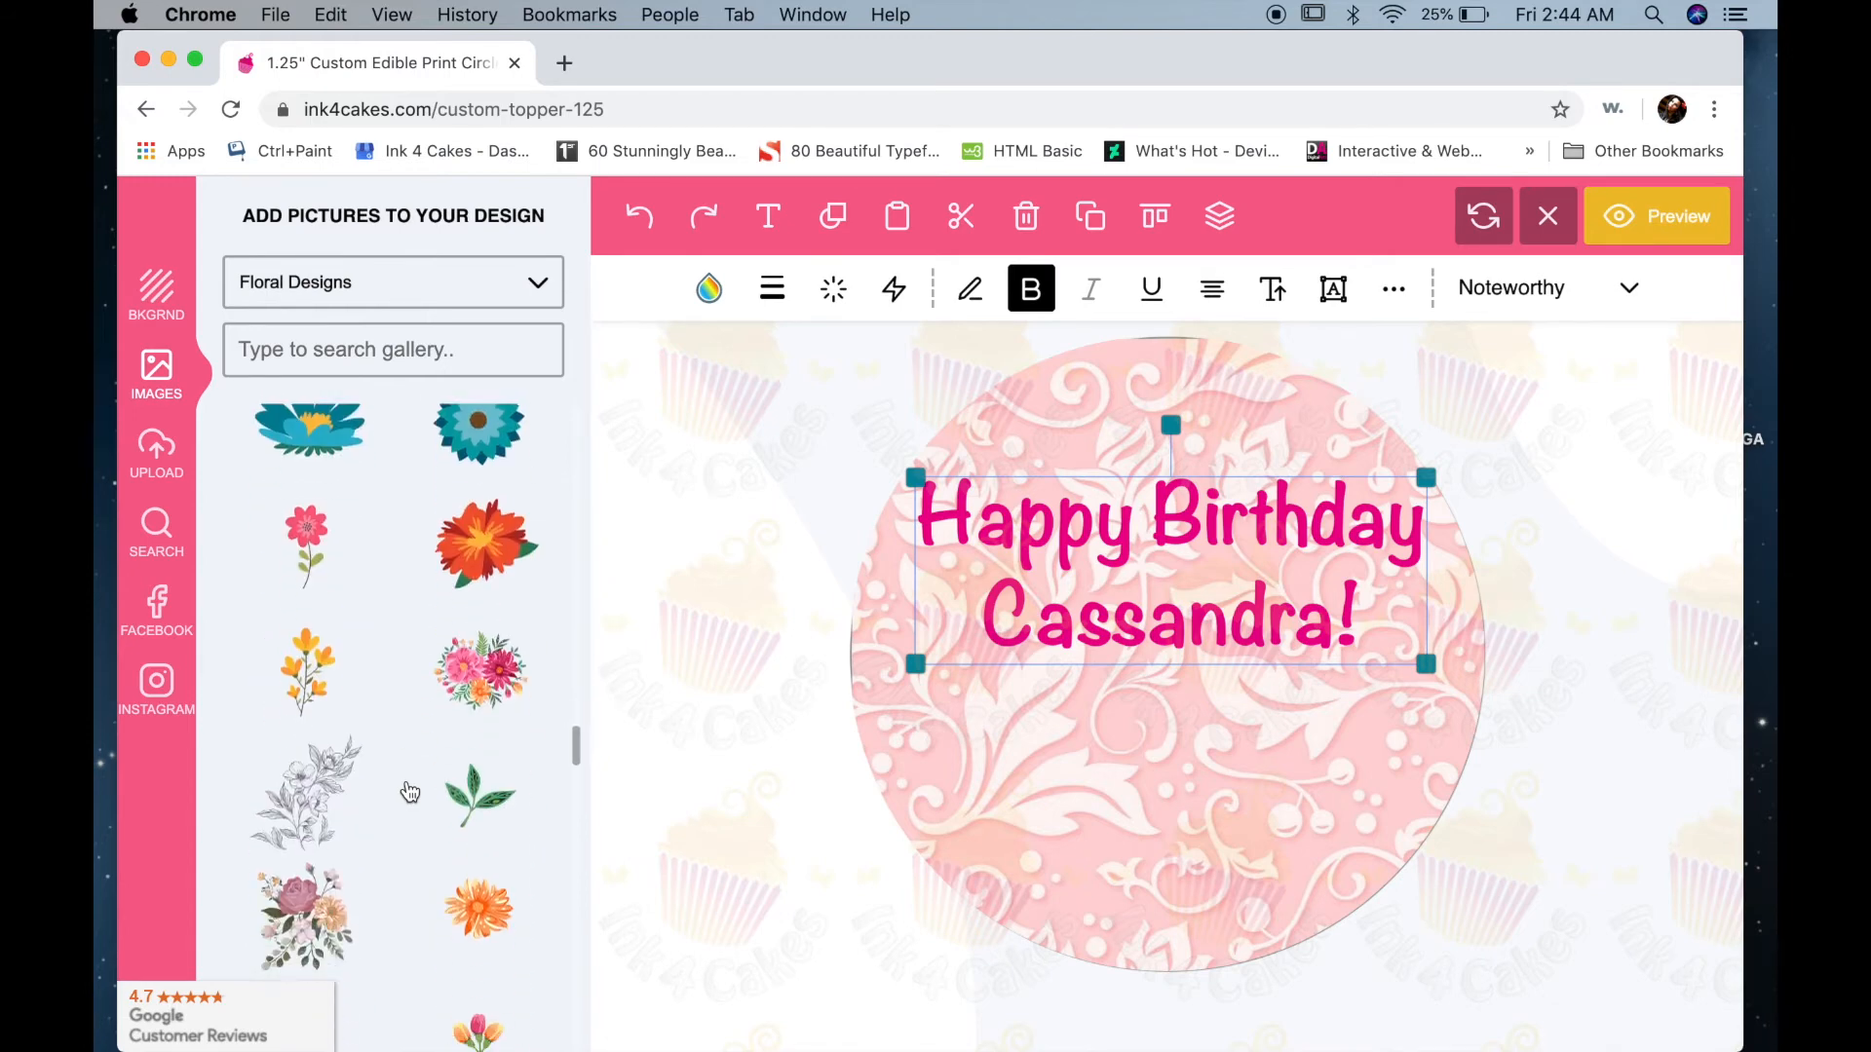
scroll(410, 790, "down", 10)
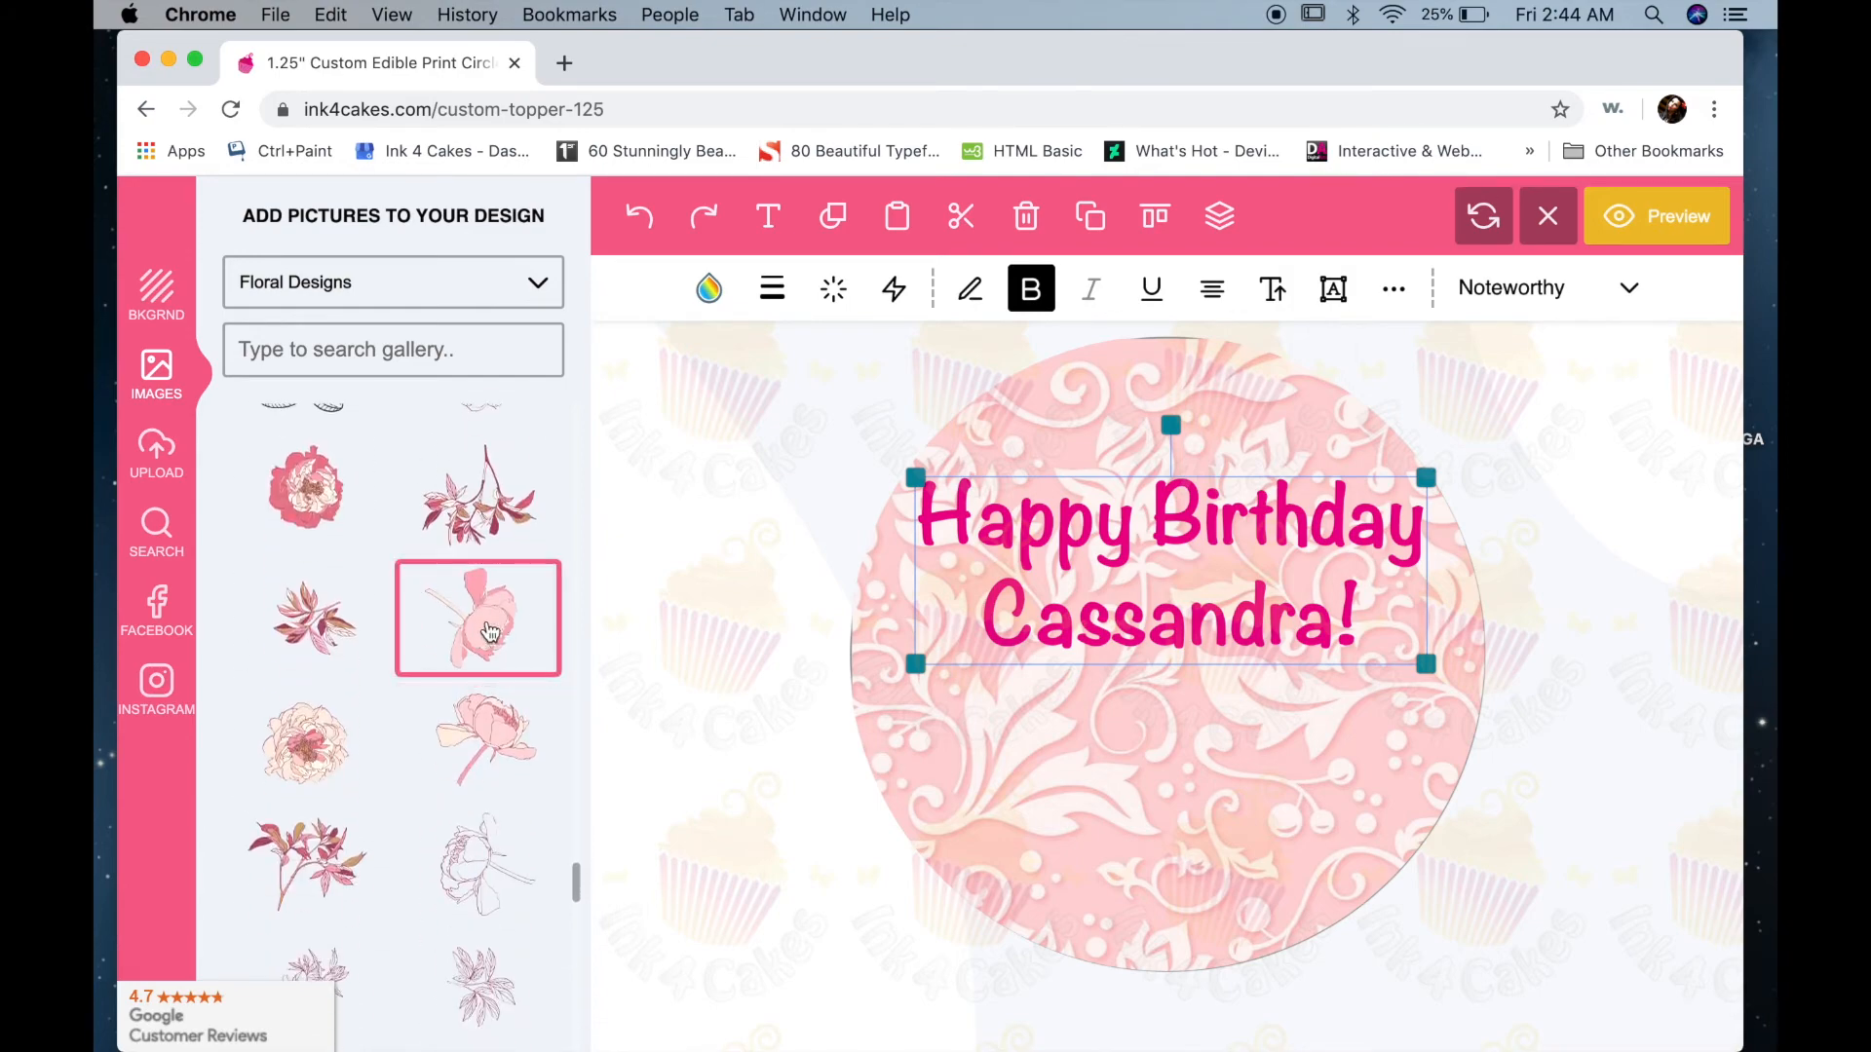
left_click(483, 736)
- Shrink the peony and position it in the lower-left part of the circle, below the greeting
left_click_drag(1188, 602, 1076, 816)
left_click_drag(823, 663, 927, 758)
left_click_drag(1140, 877, 1125, 809)
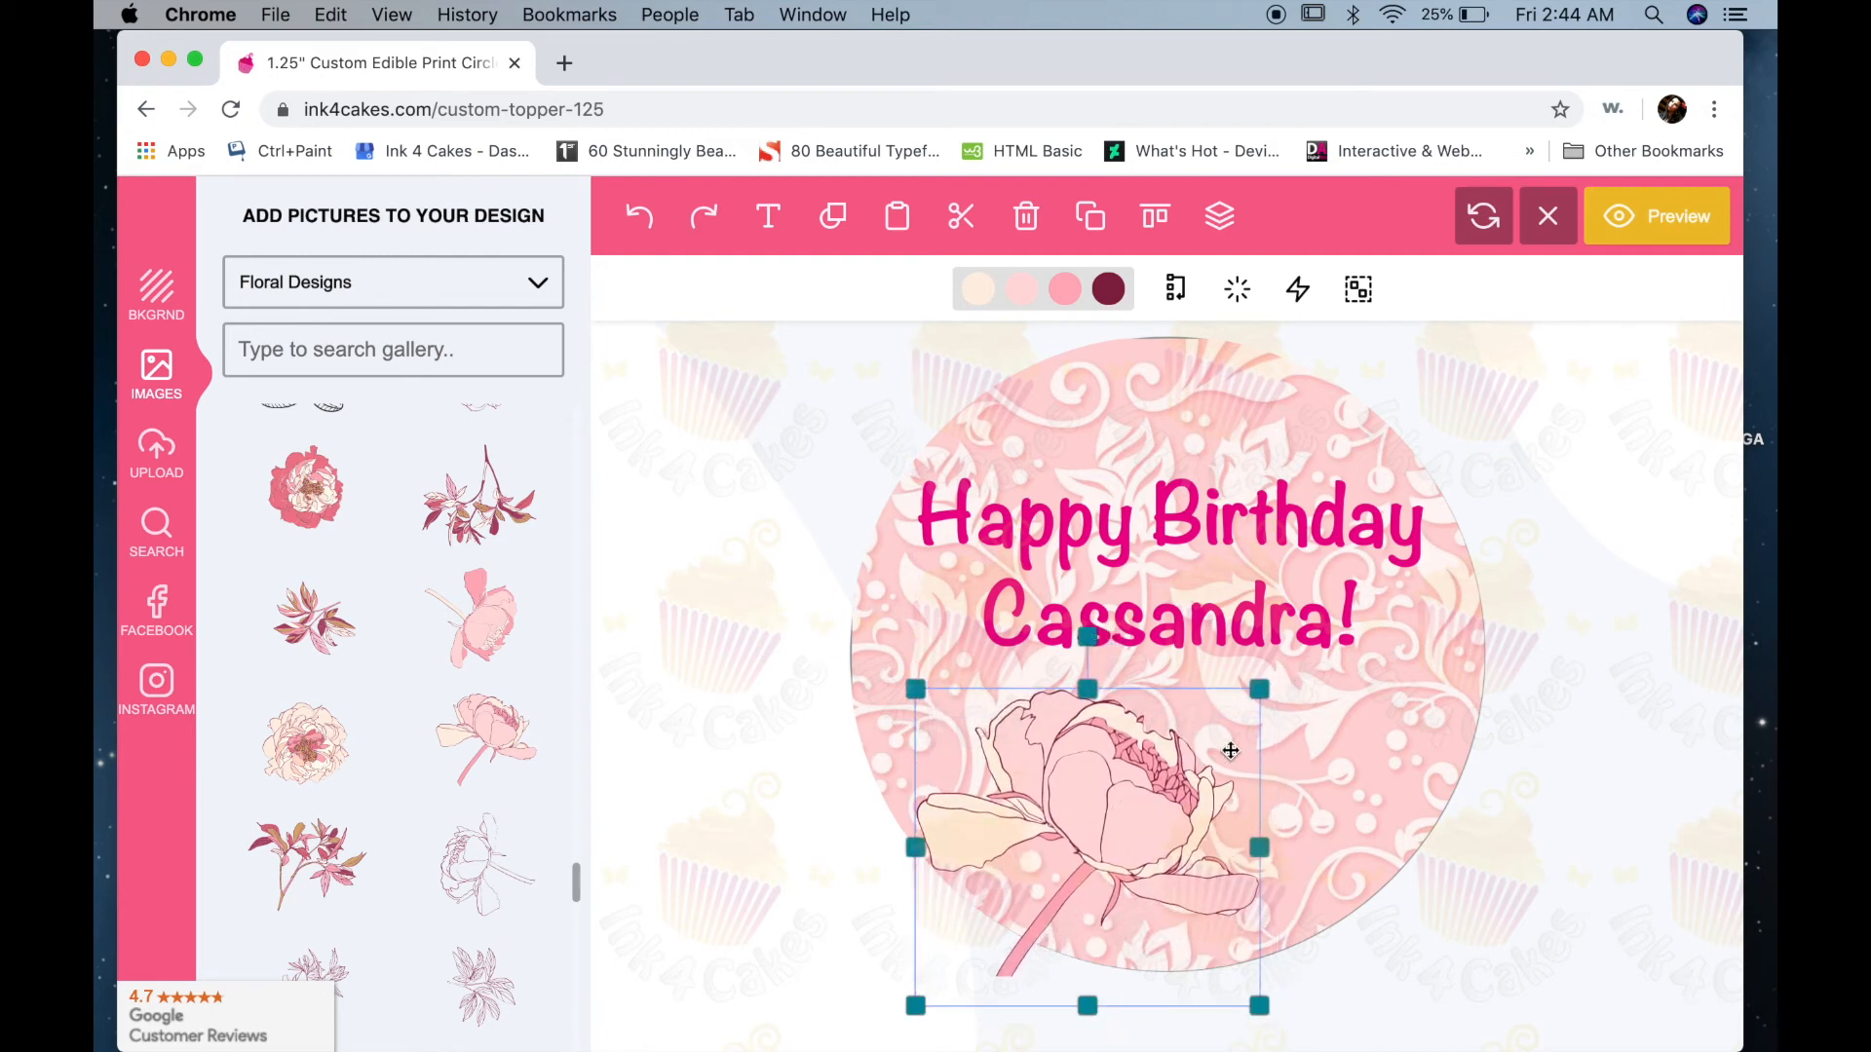
left_click_drag(1263, 690, 1198, 752)
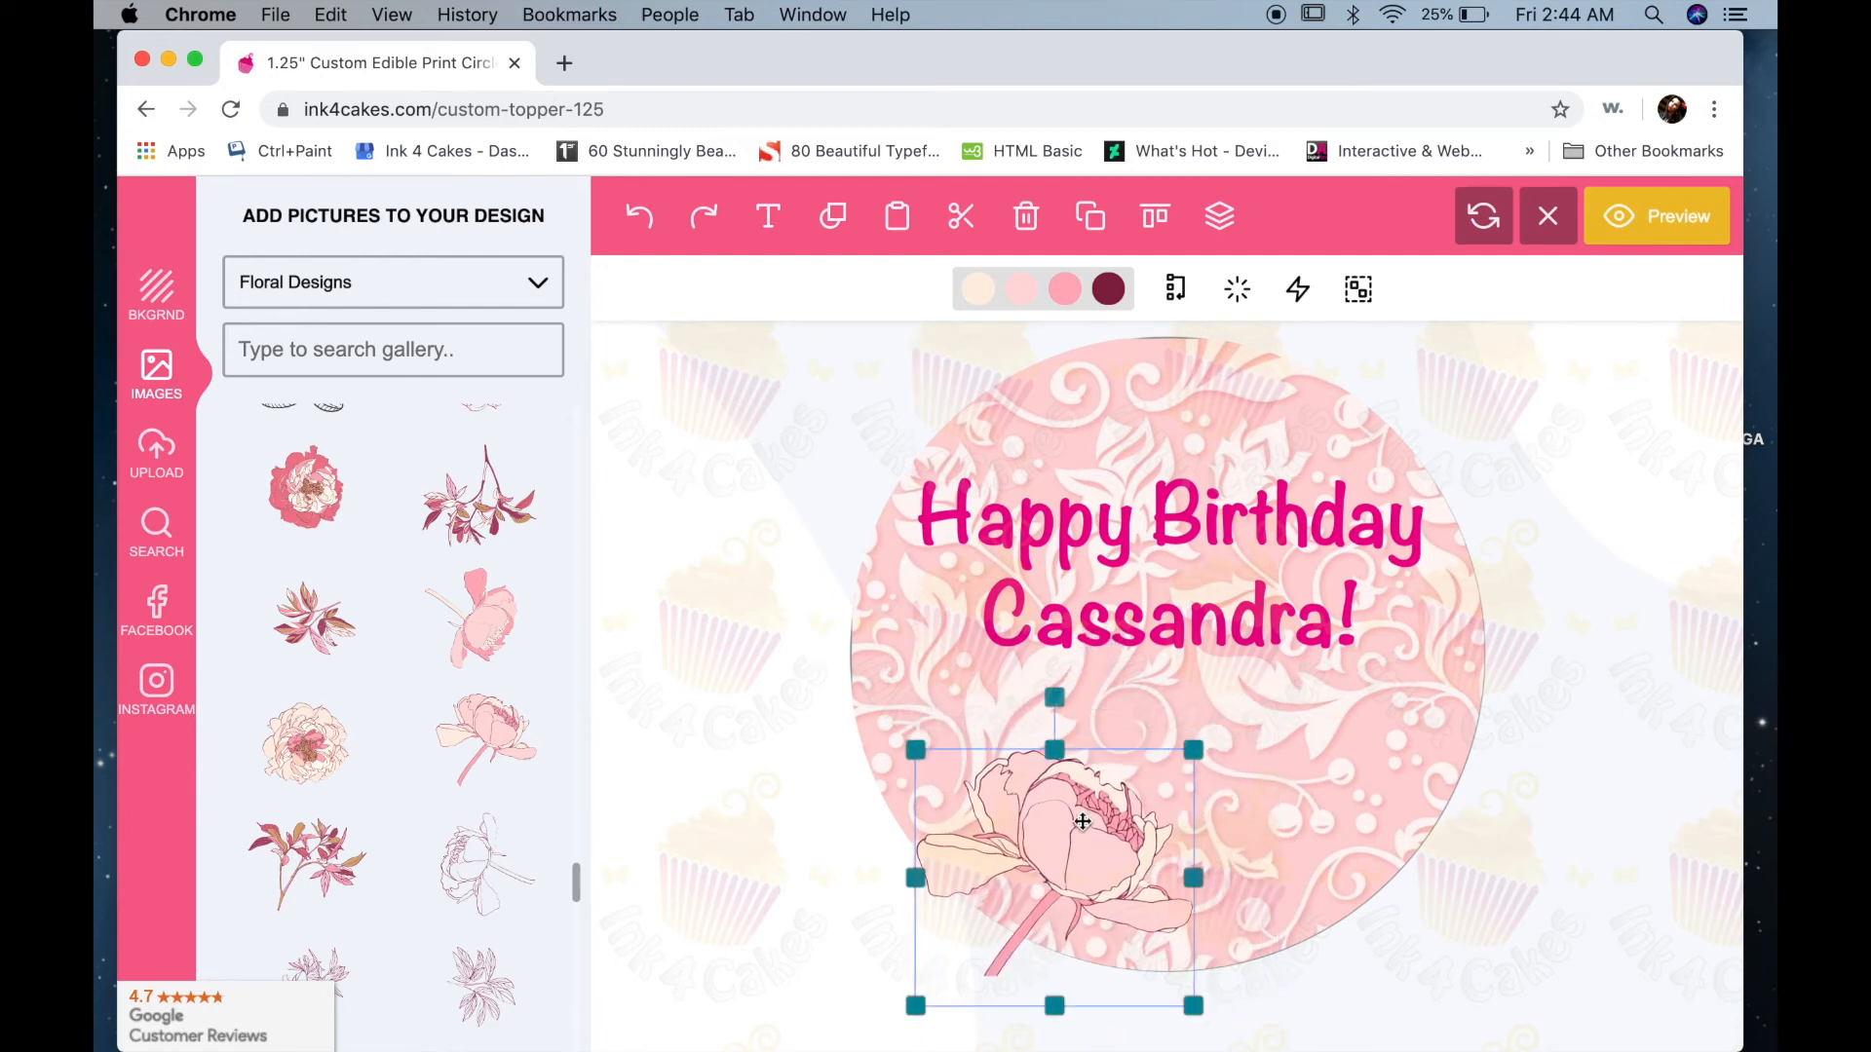
left_click_drag(1053, 839, 1059, 800)
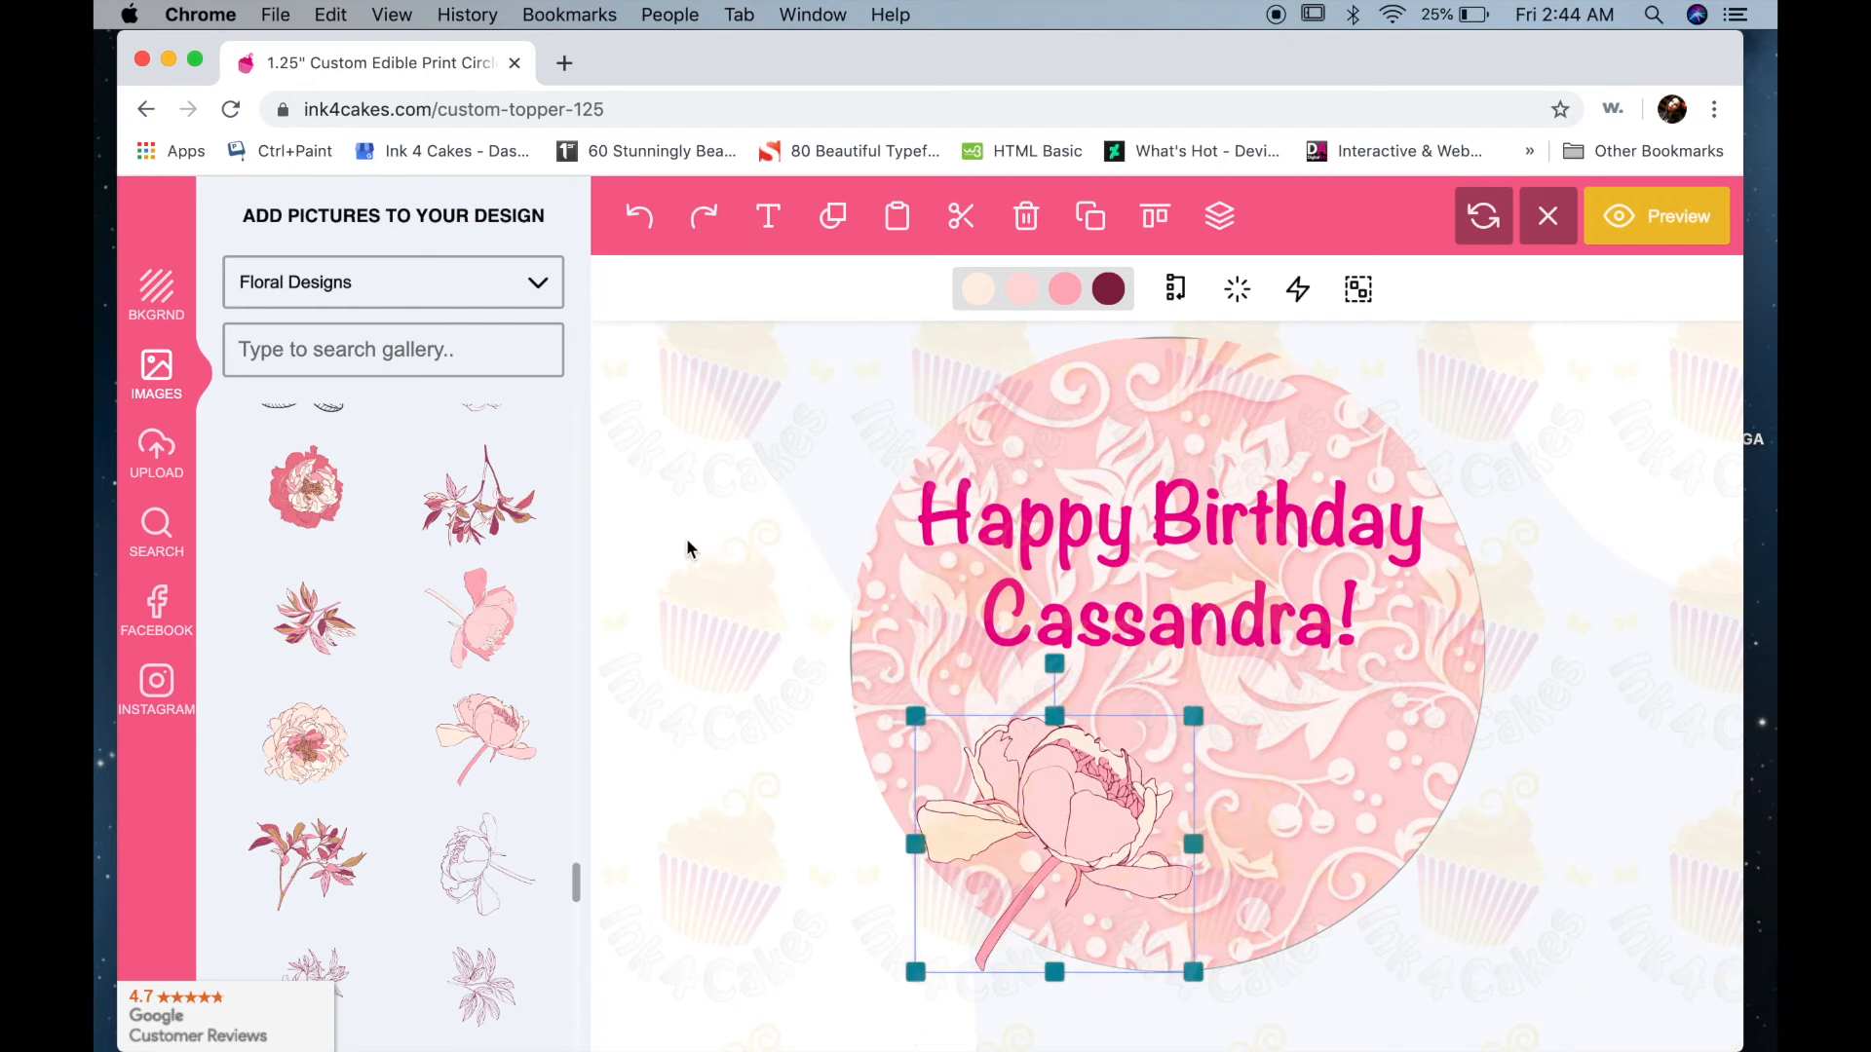
- Insert the tilted pink peony, shrink and rotate it at the circle's lower right, and shift the first peony slightly up and outward
left_click(475, 621)
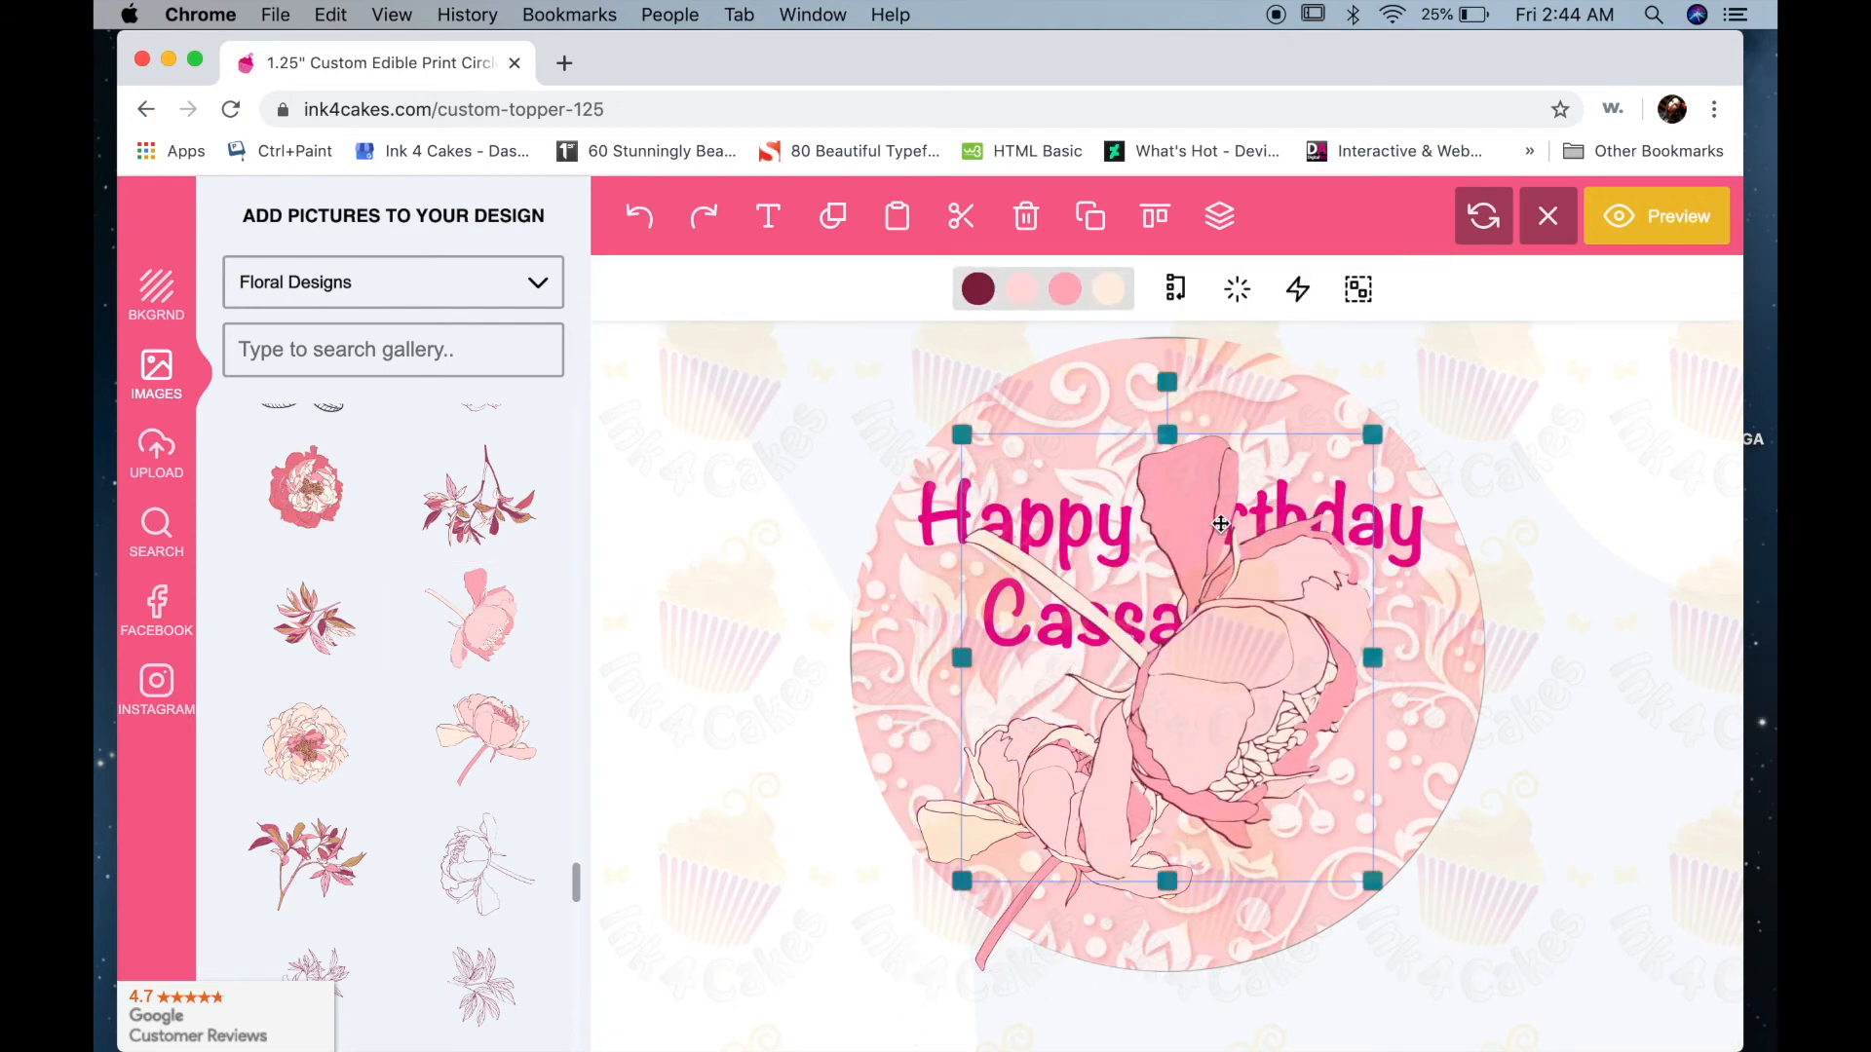
left_click_drag(1166, 382, 1174, 667)
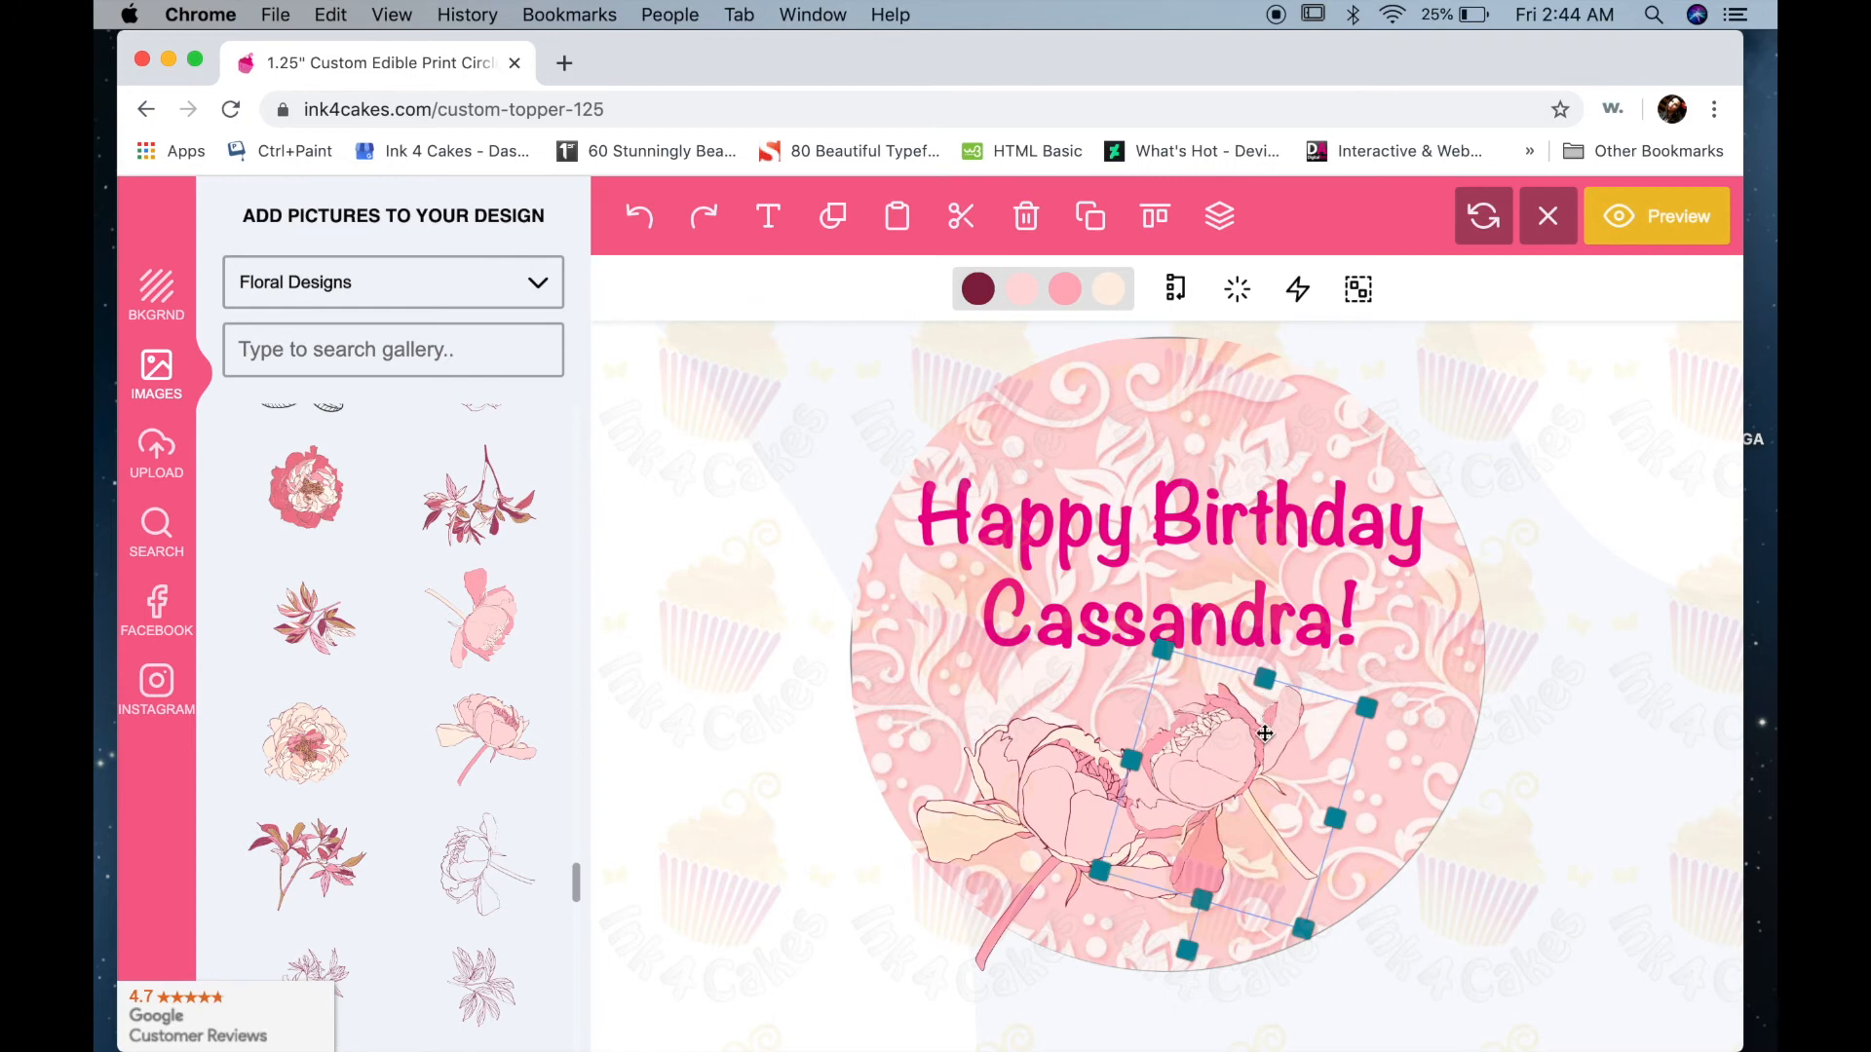
left_click_drag(1198, 785, 1364, 749)
left_click_drag(1259, 840, 1050, 794)
left_click(1065, 801)
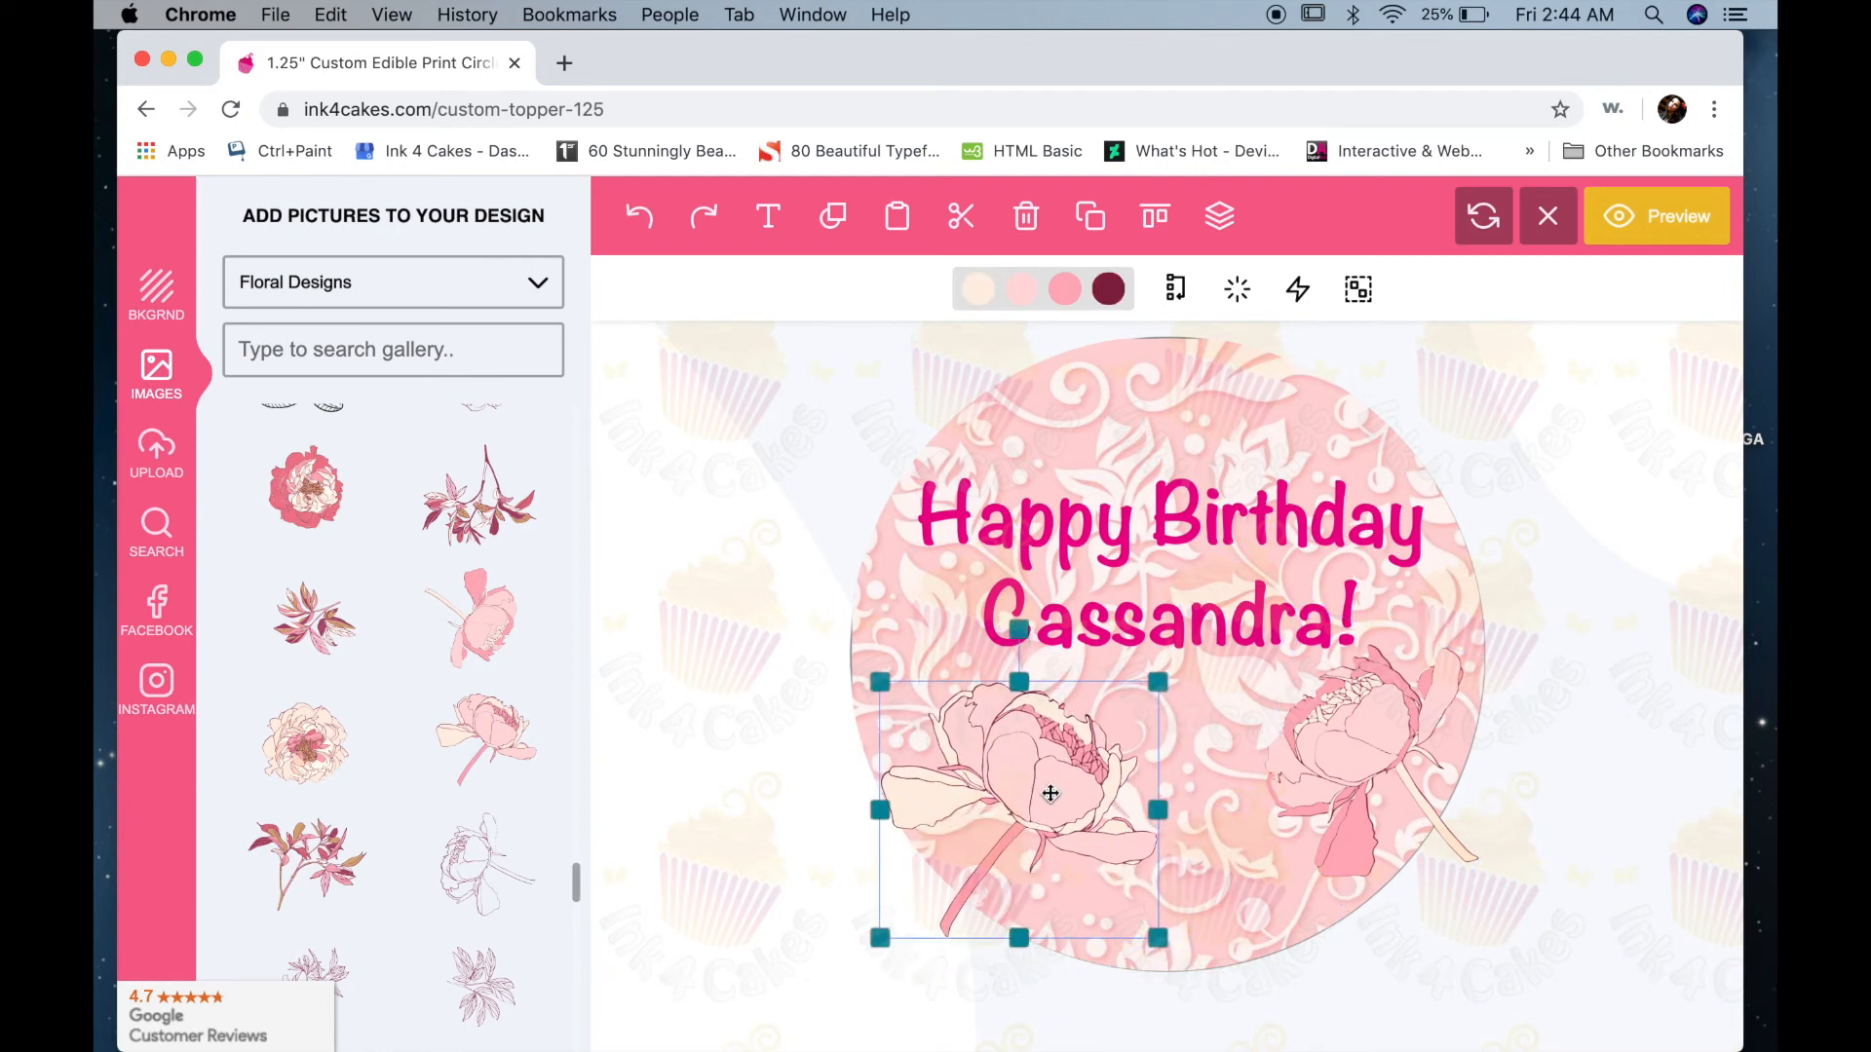
- Insert the leafy branch with magenta and gold leaves, shrink and tilt it, and move it to the circle's bottom between the peonies
left_click(305, 862)
left_click_drag(946, 476, 1159, 643)
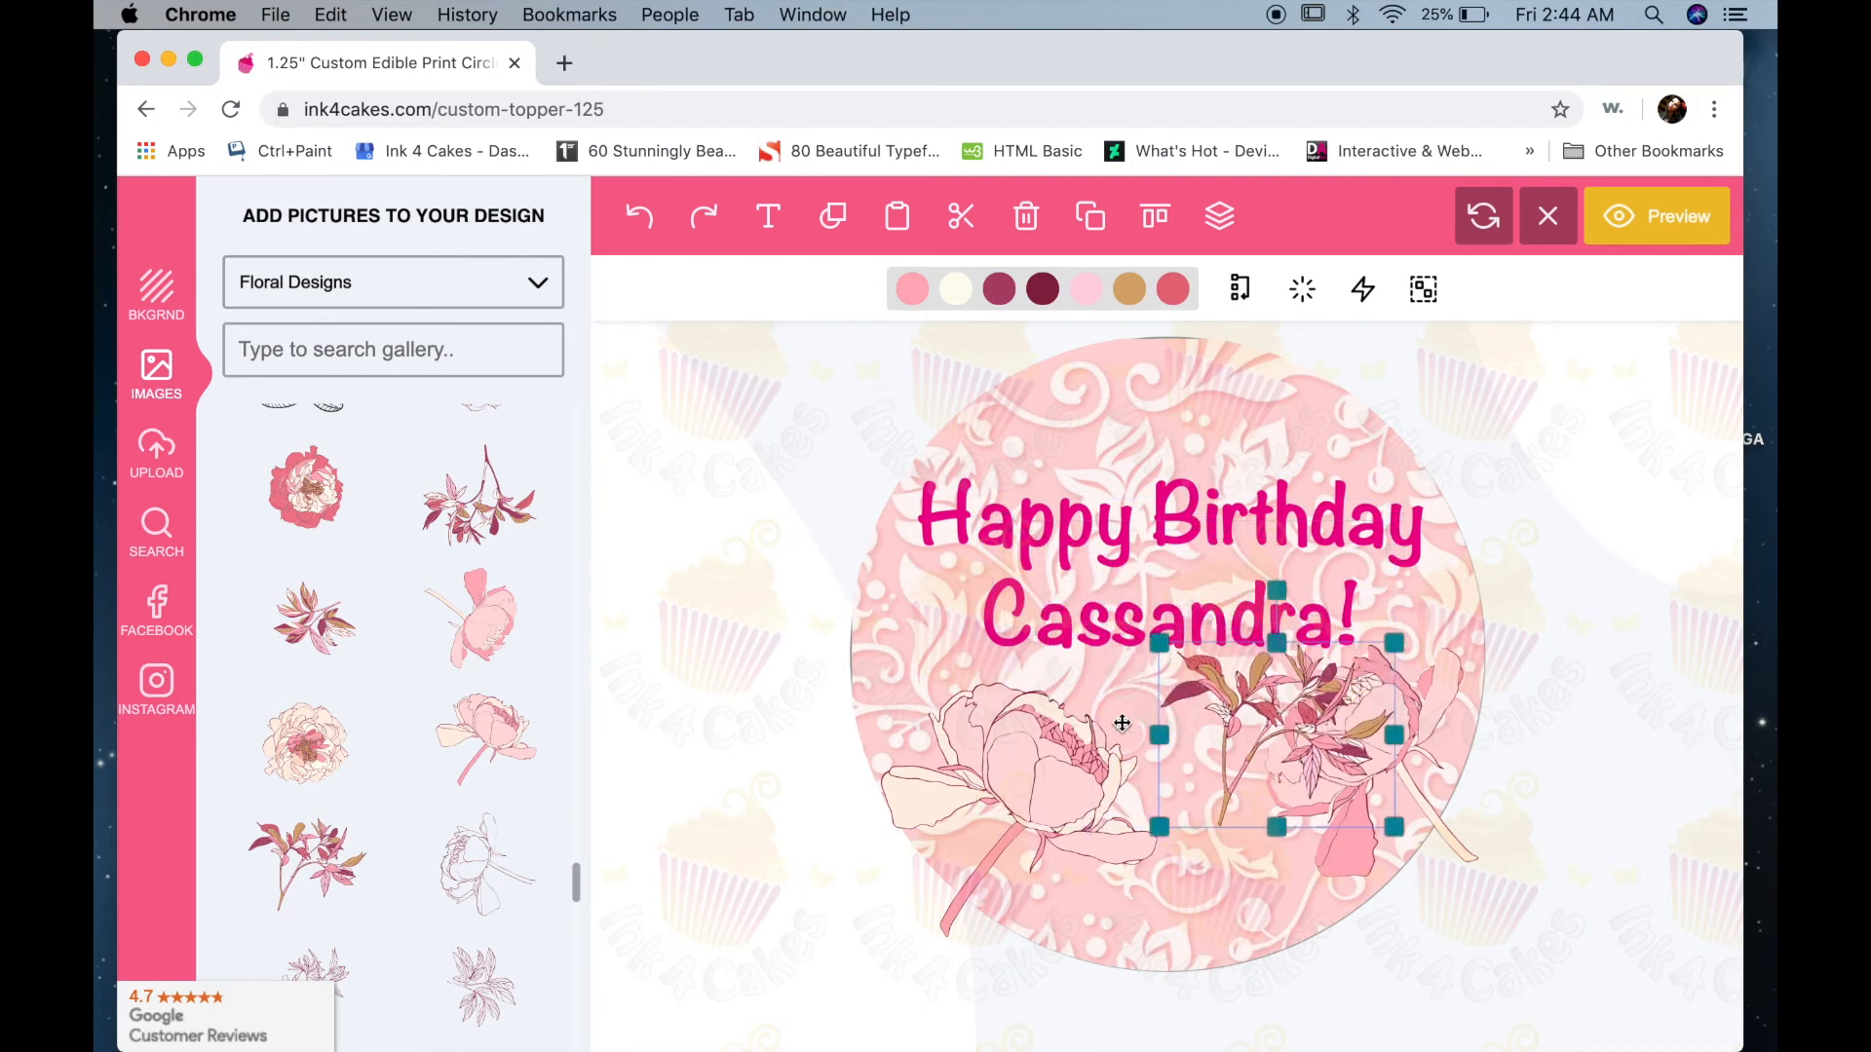
left_click(1256, 807)
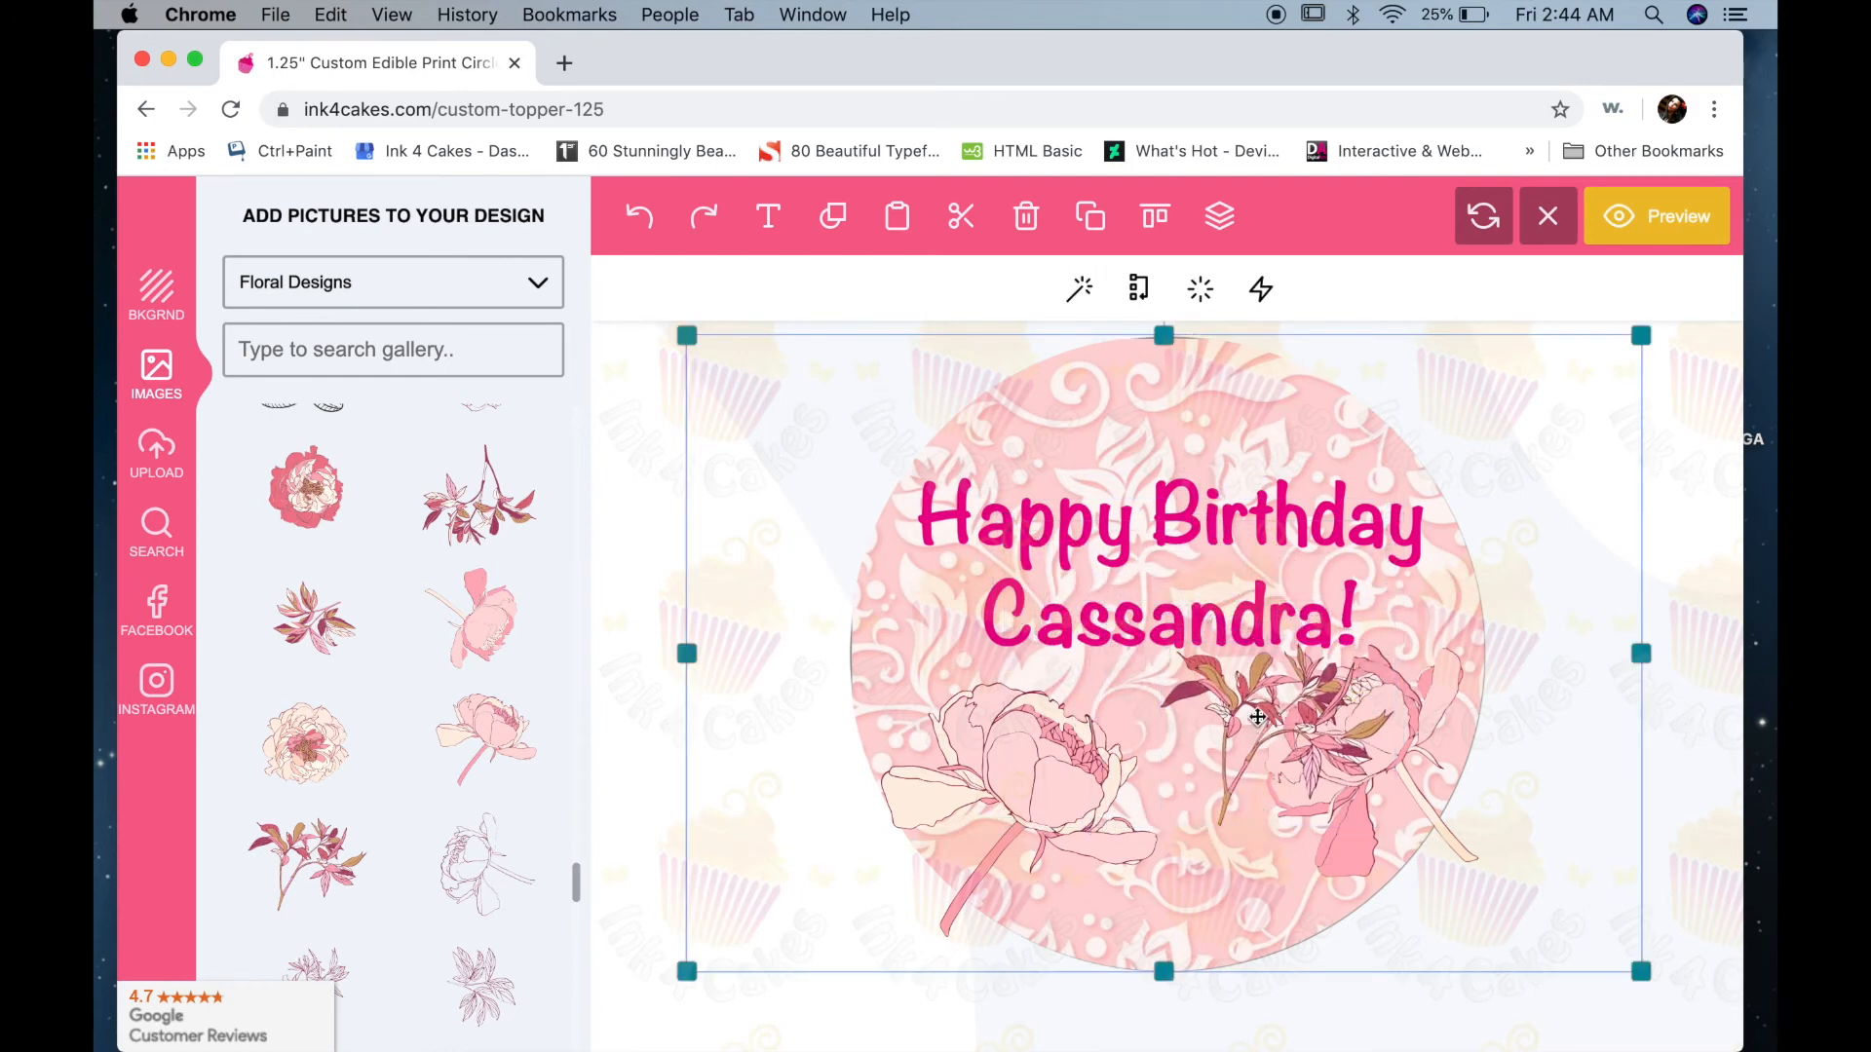
left_click(1251, 680)
left_click_drag(1268, 688, 1025, 833)
left_click_drag(1034, 738, 1136, 779)
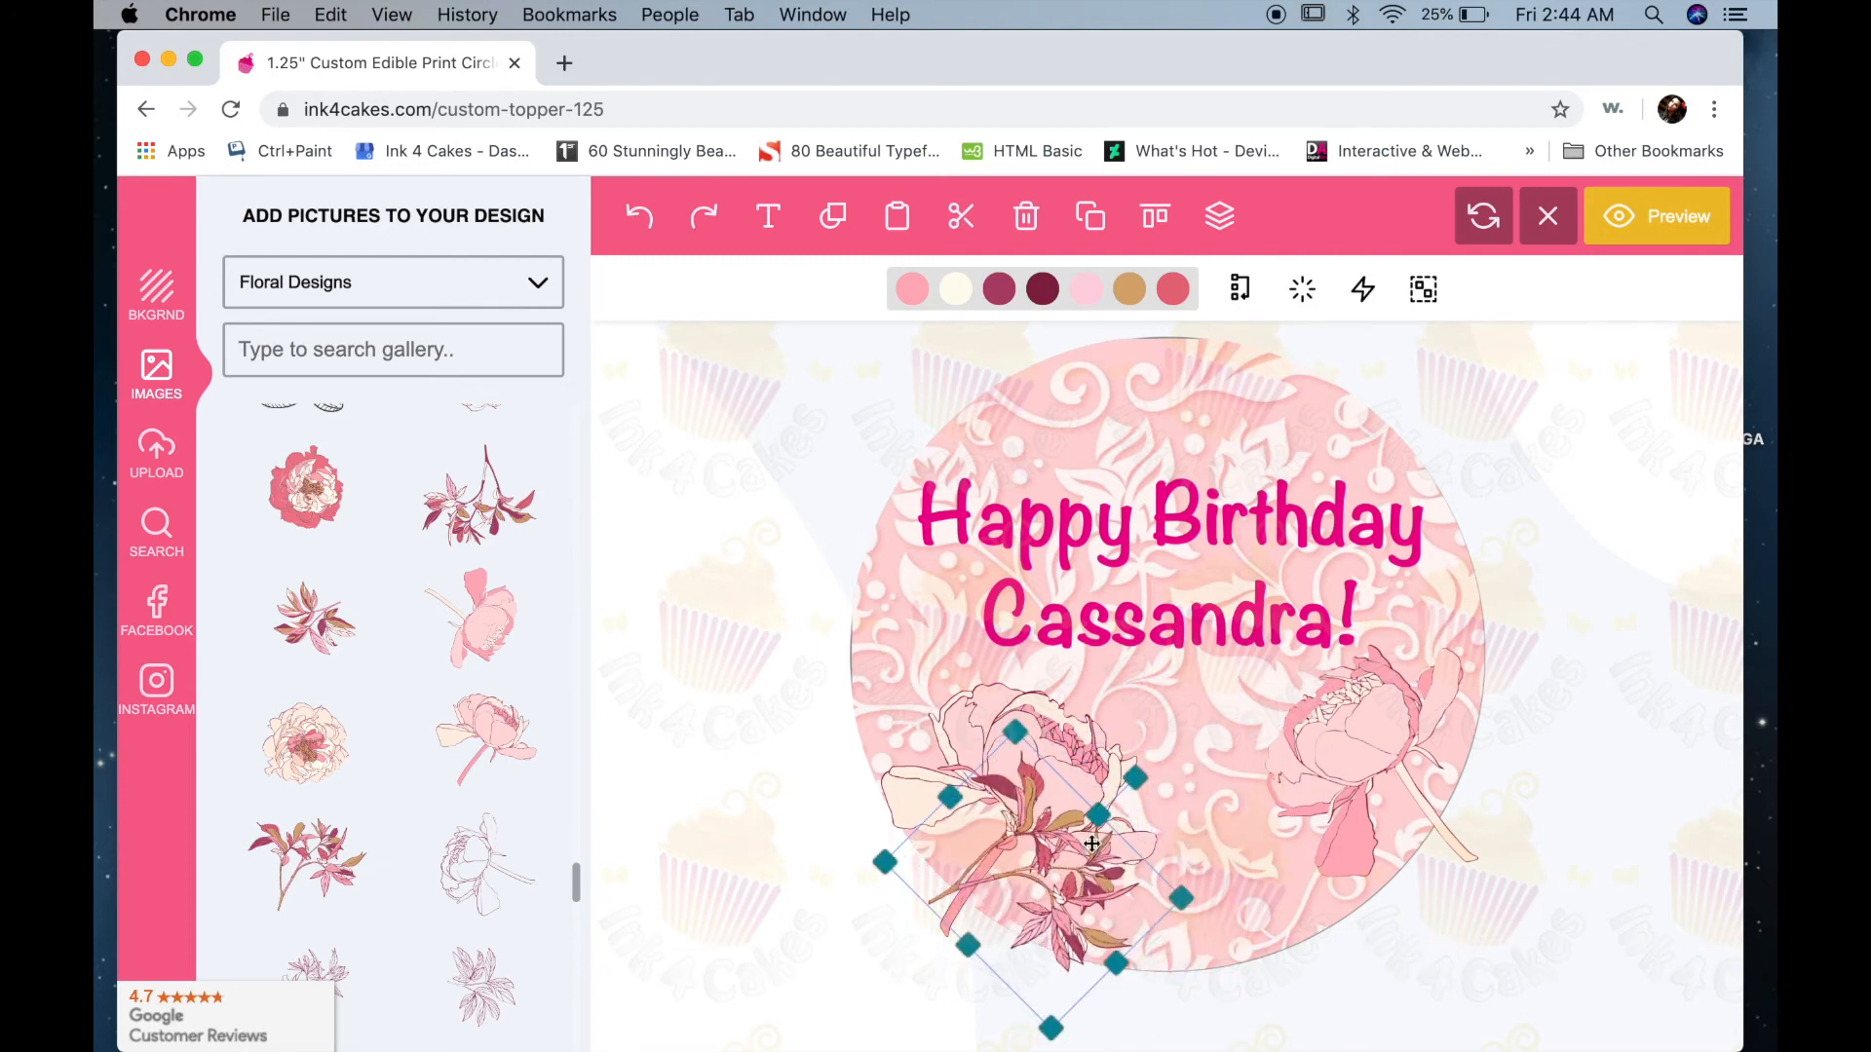
left_click_drag(1041, 848, 1184, 923)
- Rotate the leafy branch upright and nudge it into the gap between the two peonies at the circle's bottom edge
left_click(1257, 858)
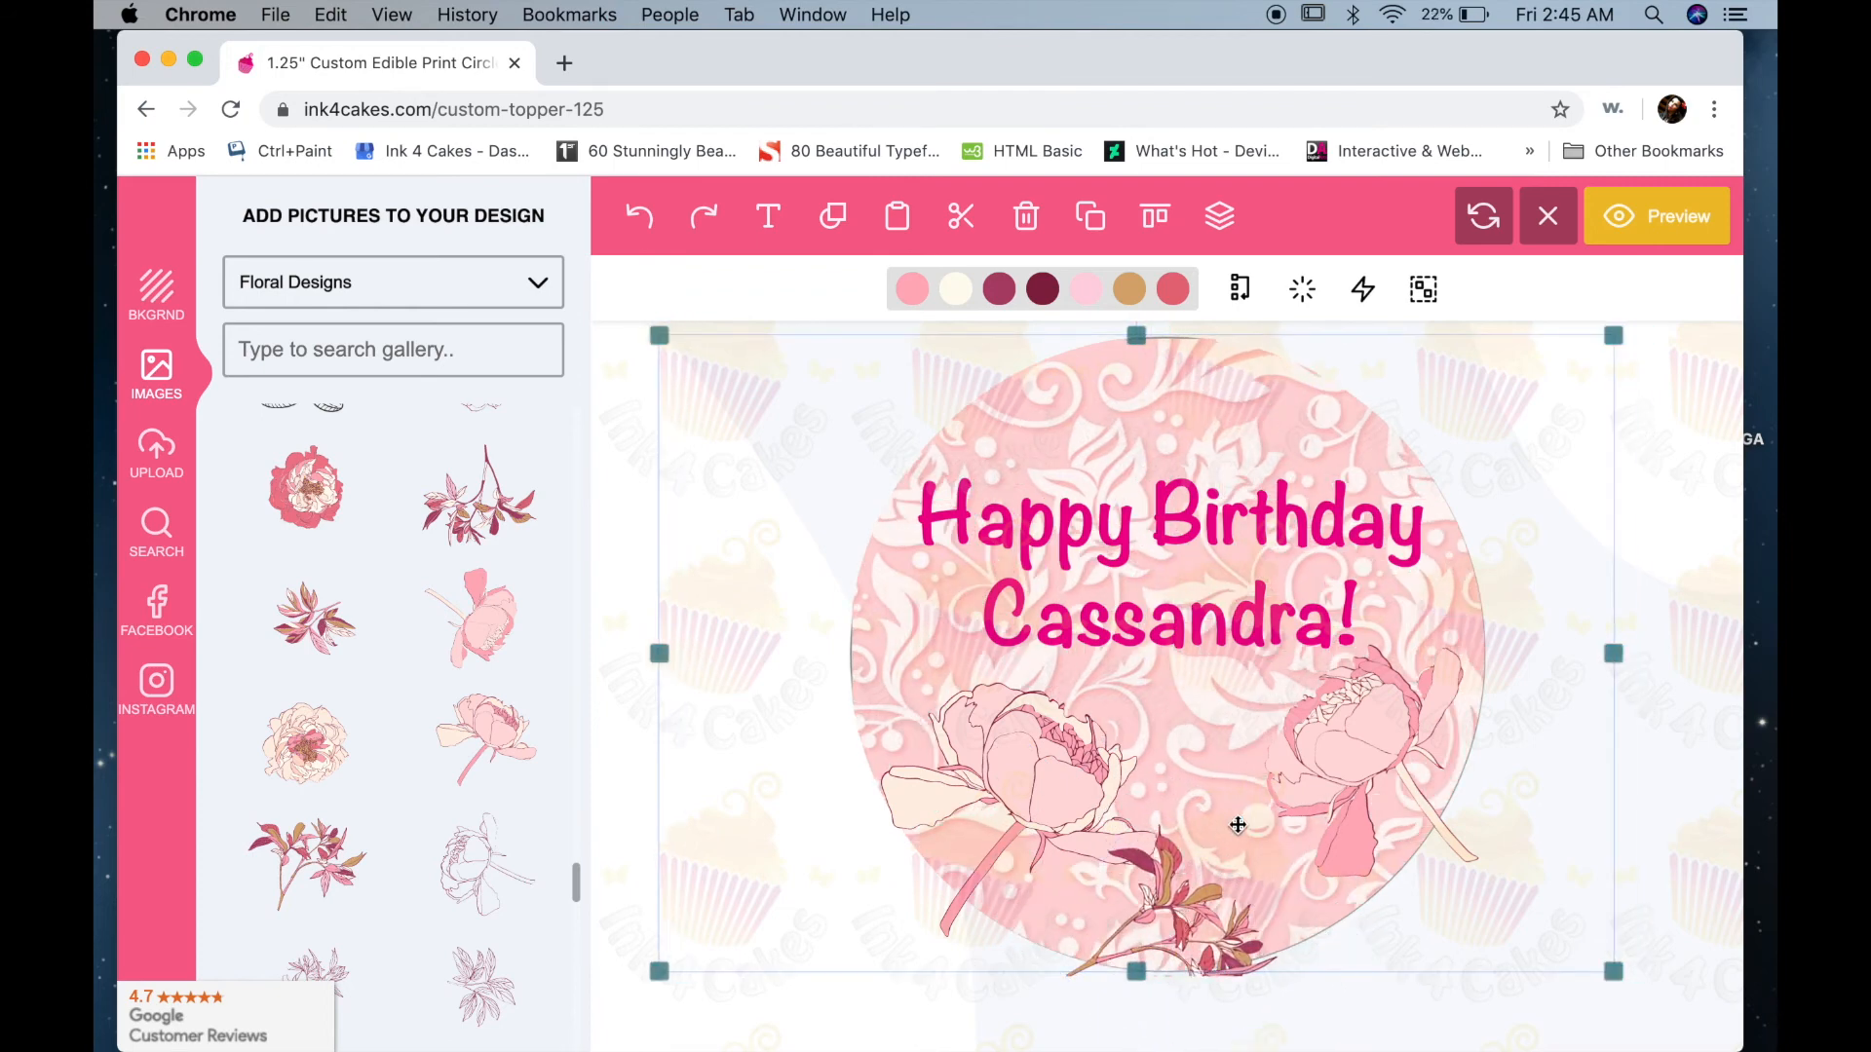
left_click(1185, 906)
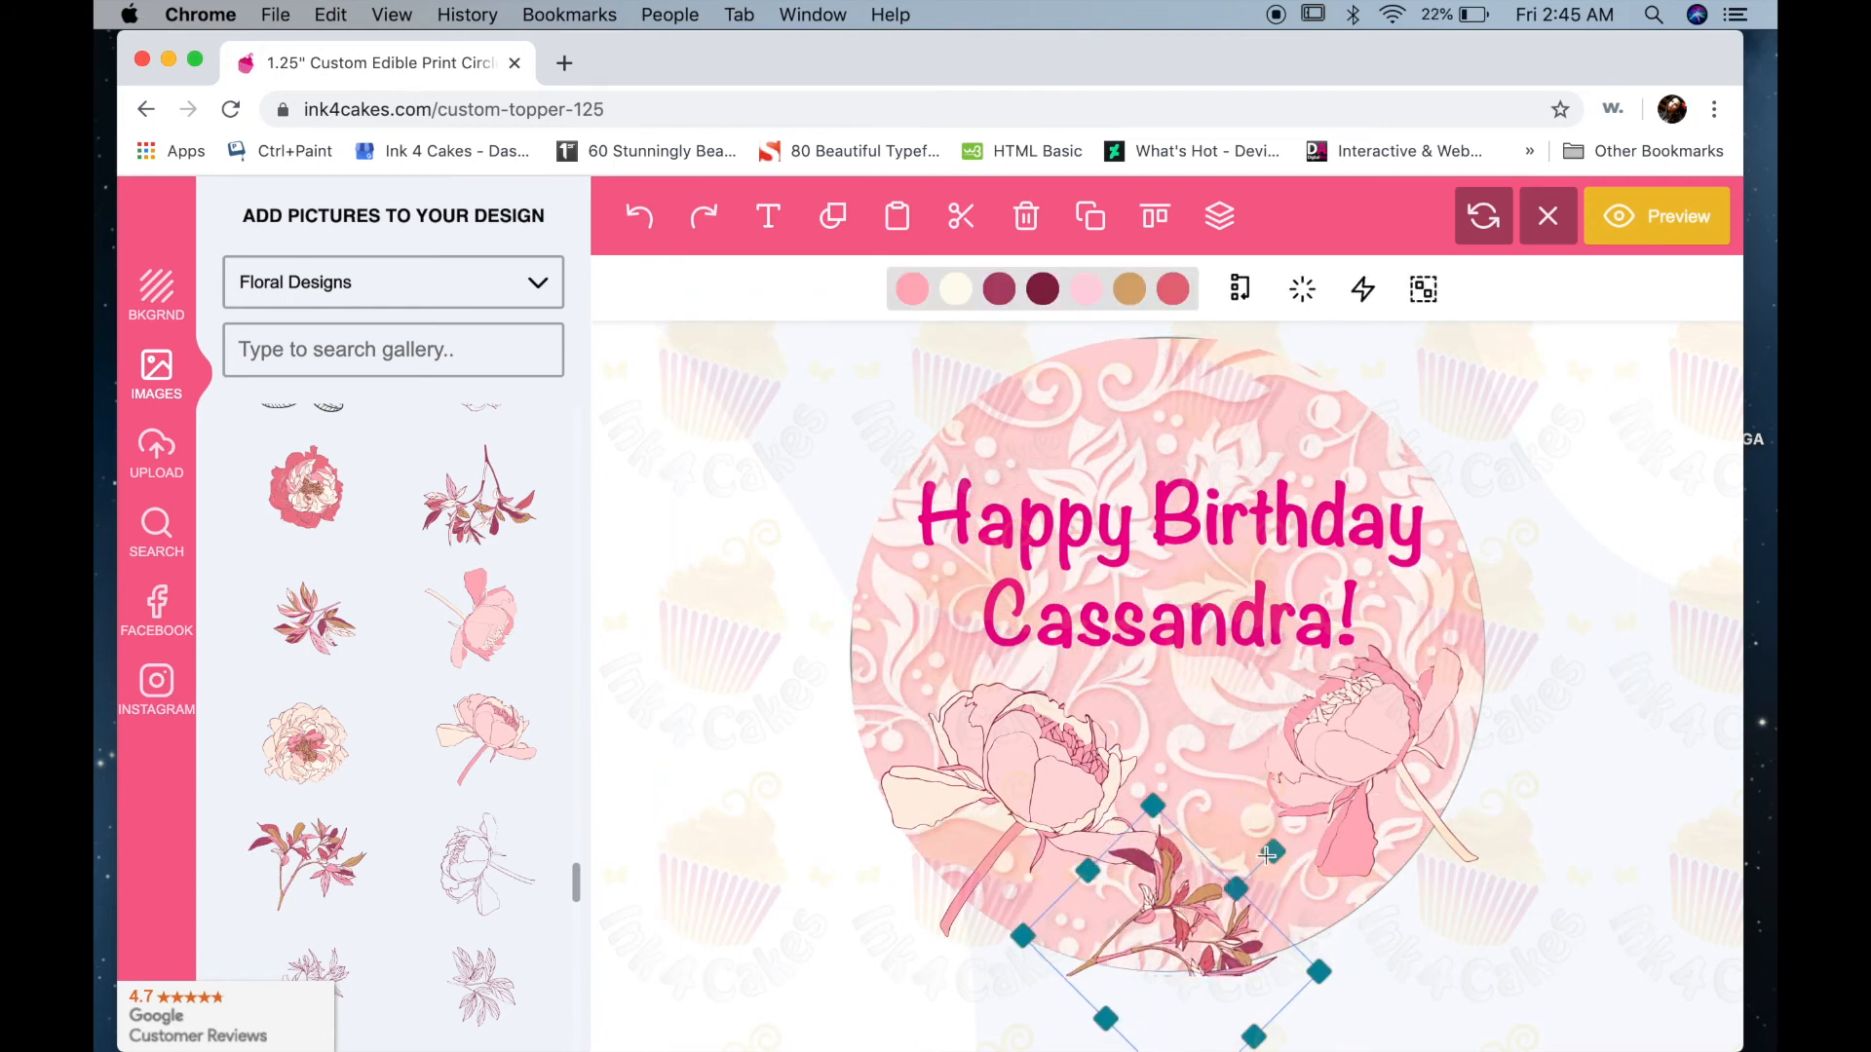
left_click_drag(1266, 856, 1221, 840)
left_click_drag(1191, 936, 1223, 877)
left_click(1163, 910)
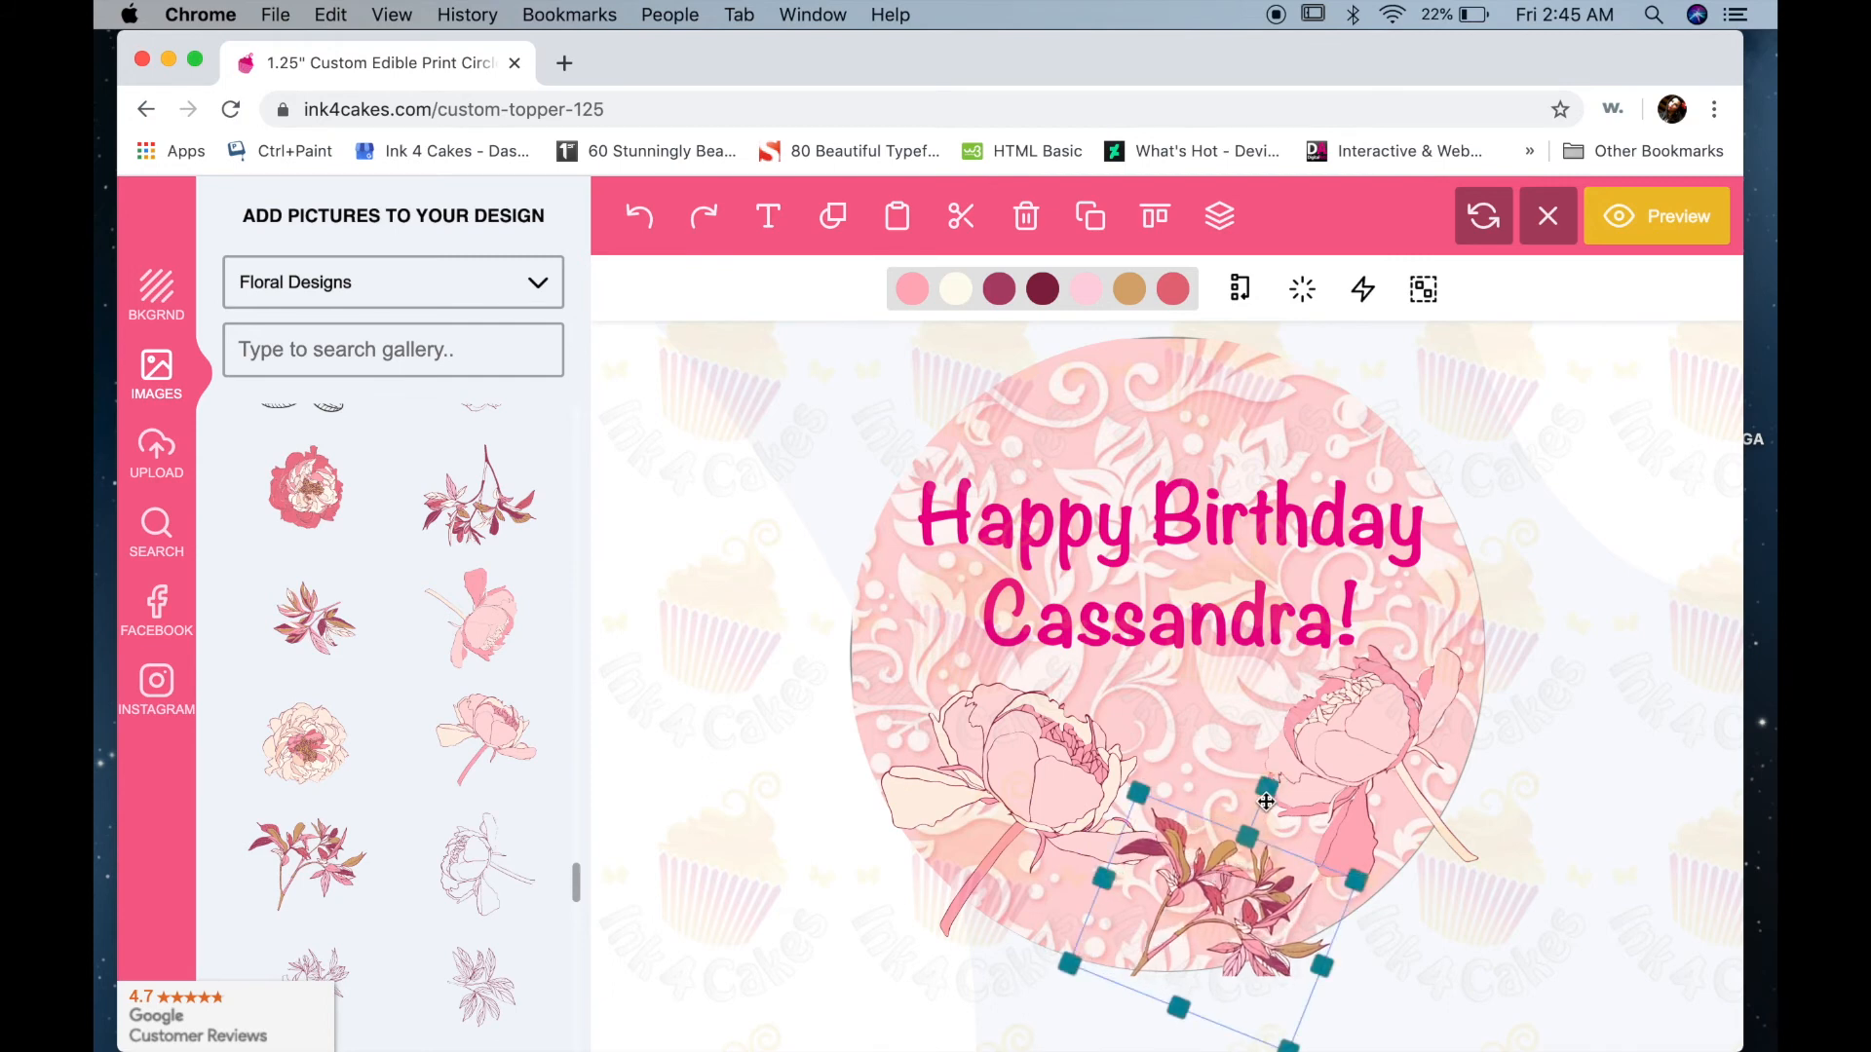
left_click_drag(1266, 782, 1166, 785)
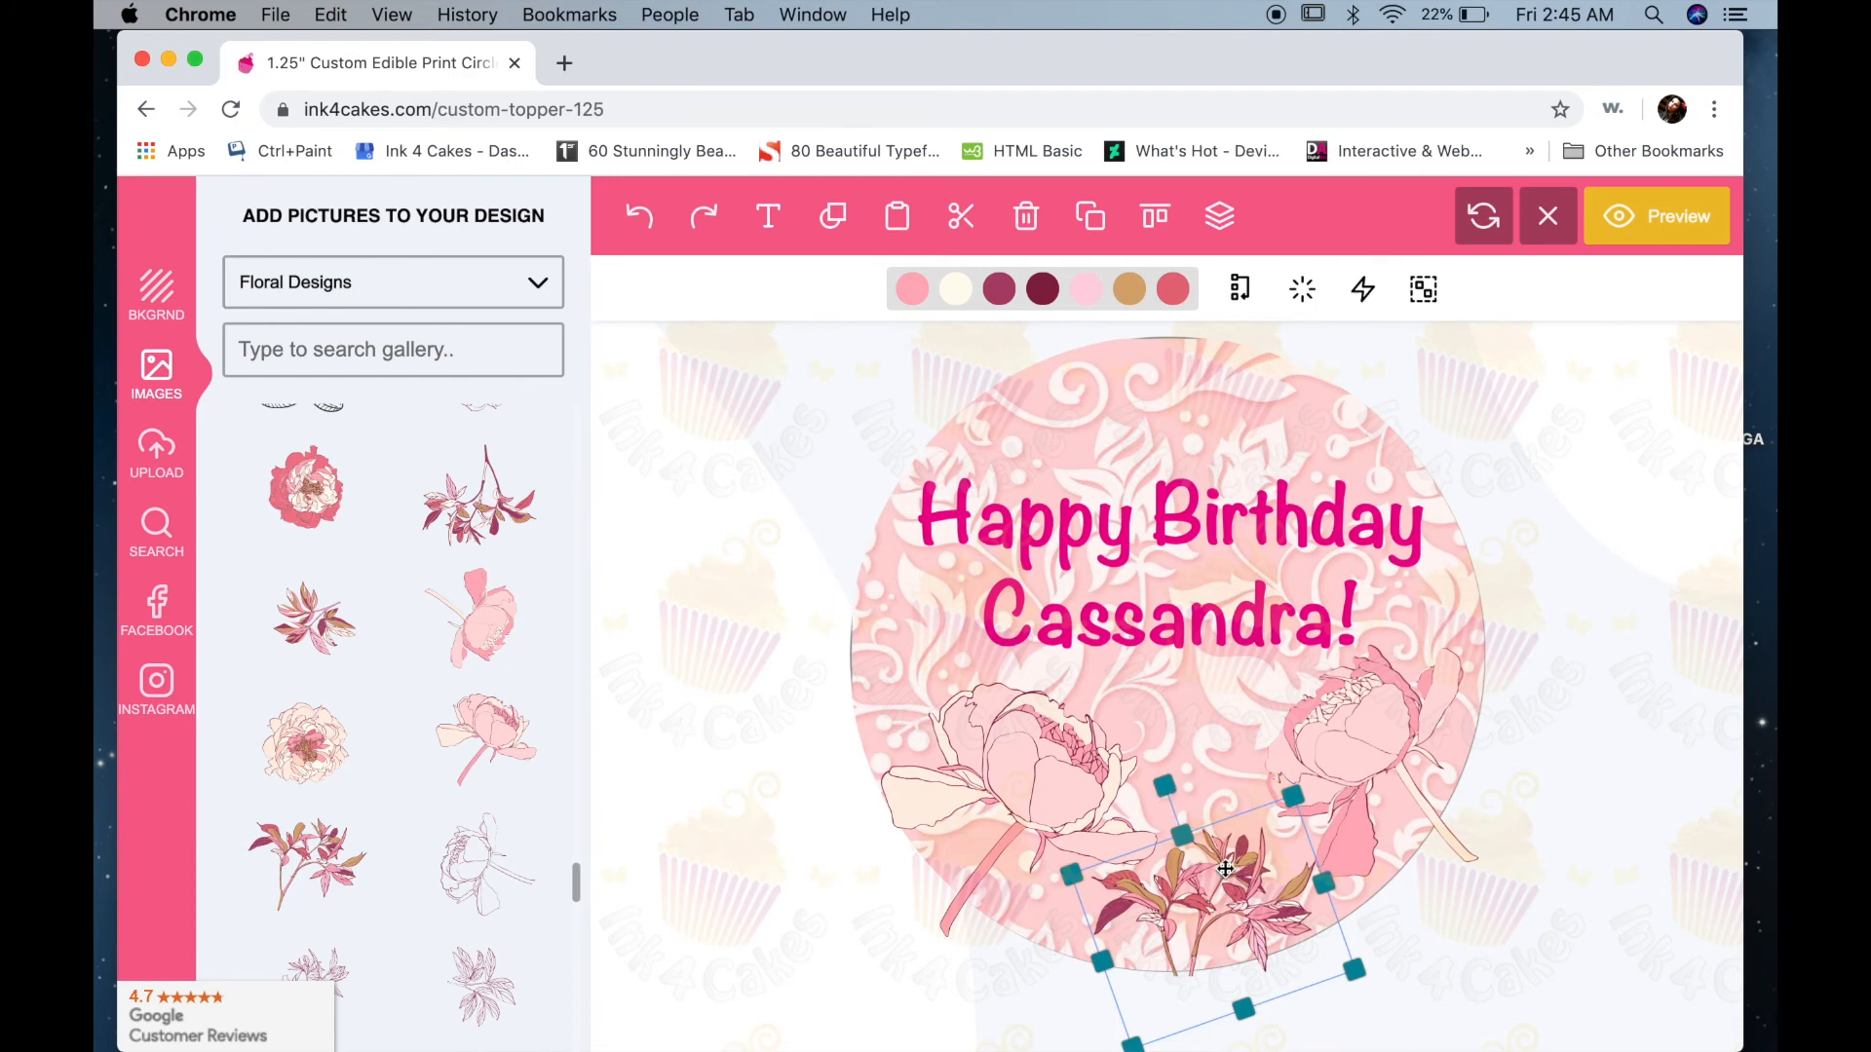
left_click_drag(1225, 869, 1245, 857)
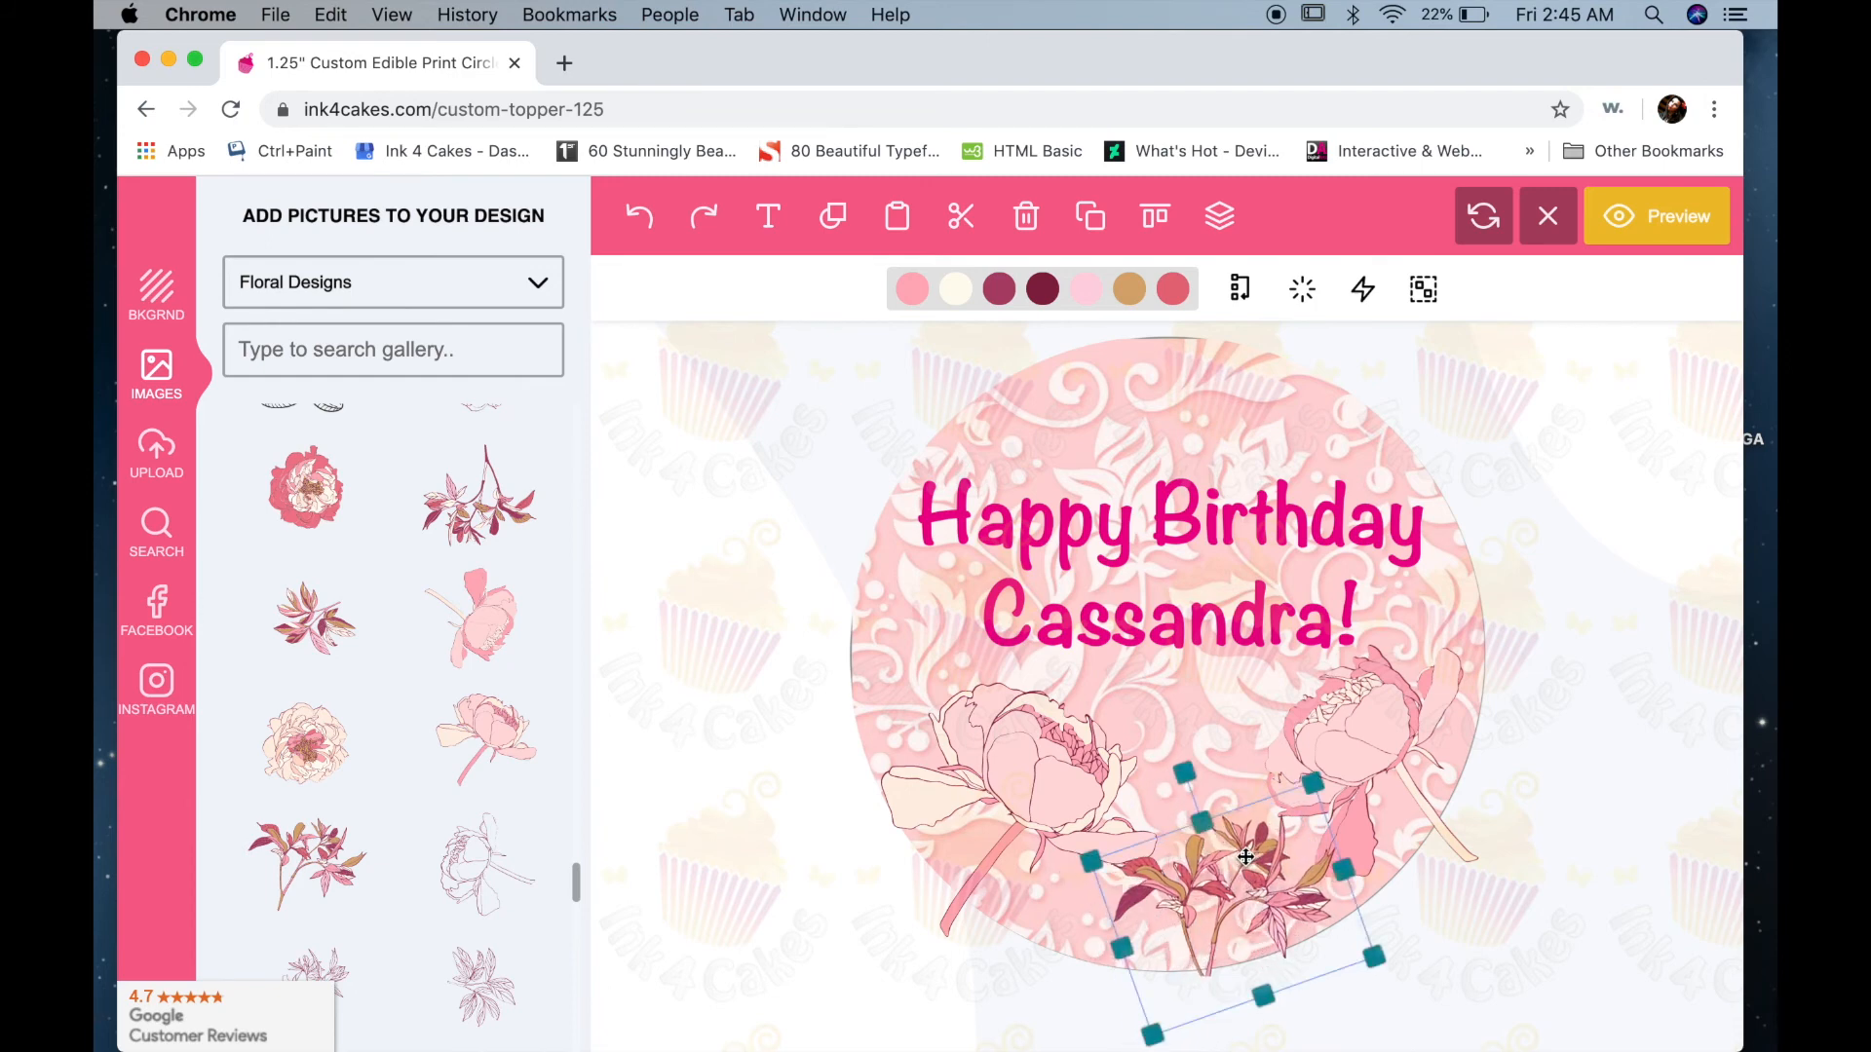
- Reduce the opacity of the floral background image to about 70
left_click(1231, 418)
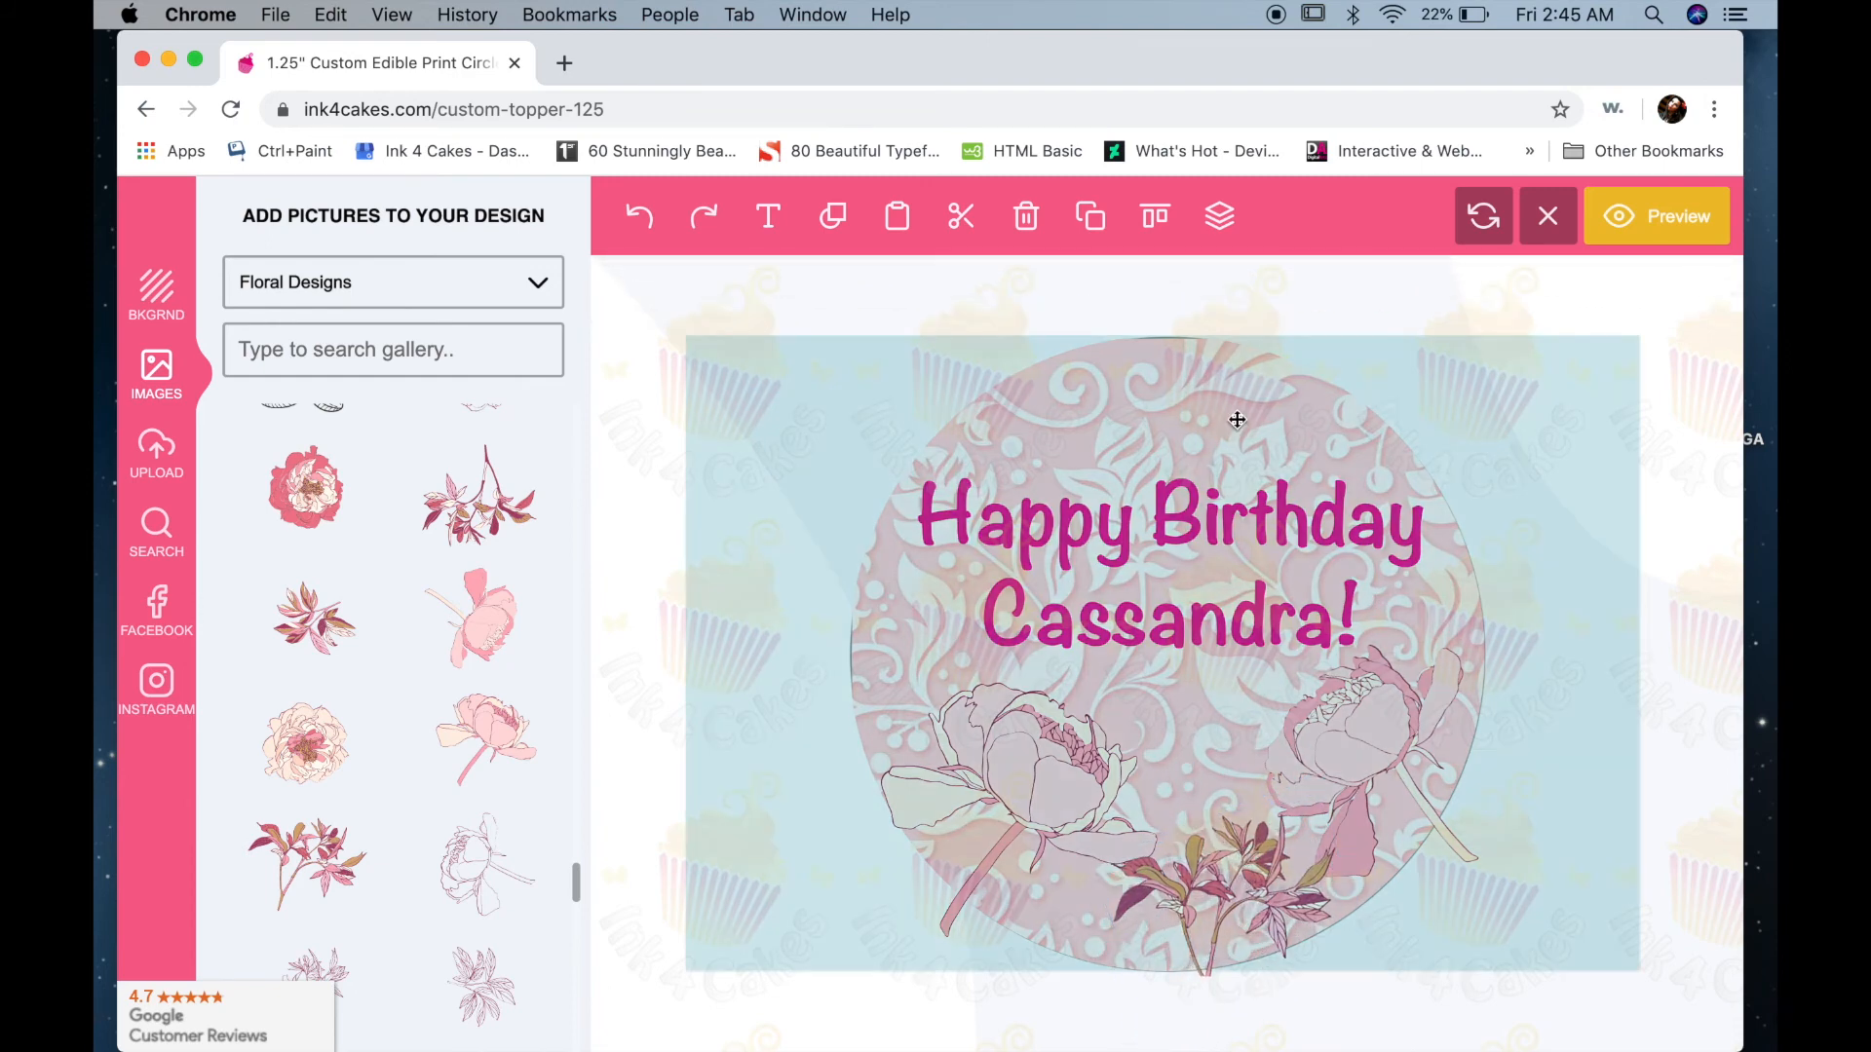
left_click(1201, 288)
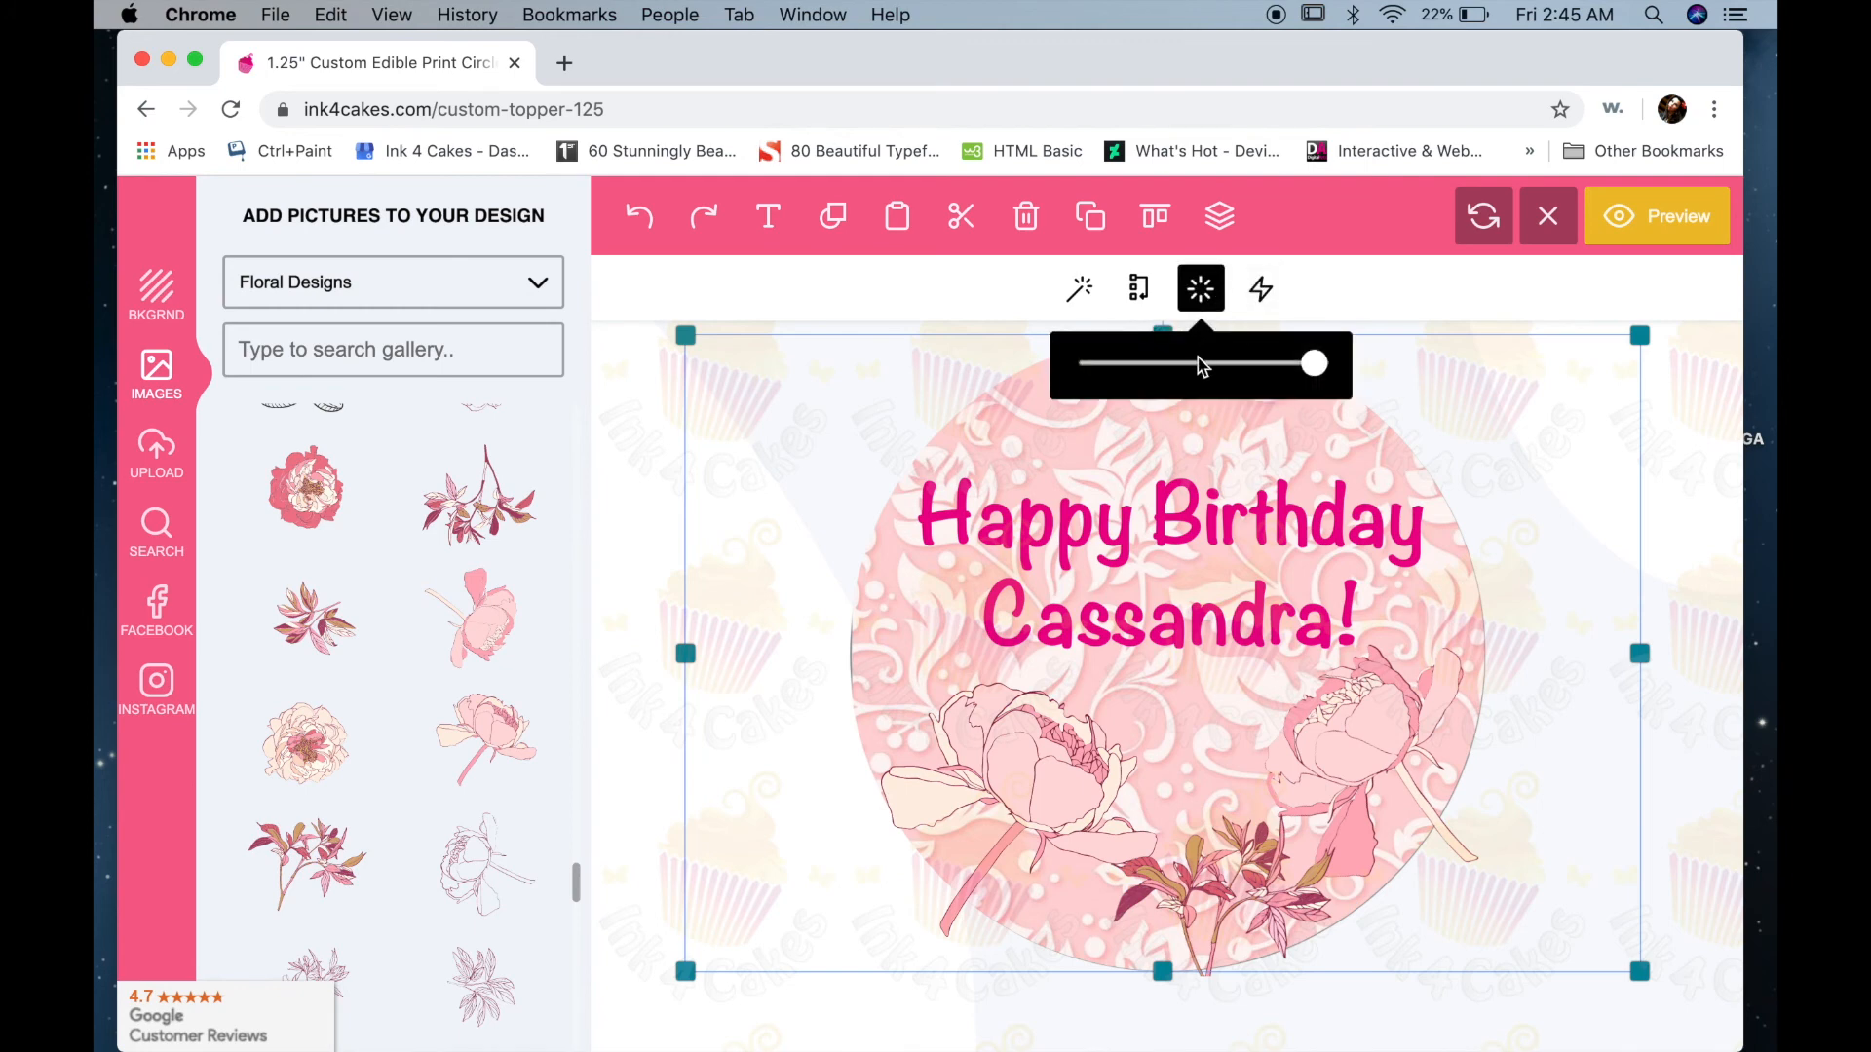
left_click(1202, 365)
left_click_drag(1204, 366, 1247, 365)
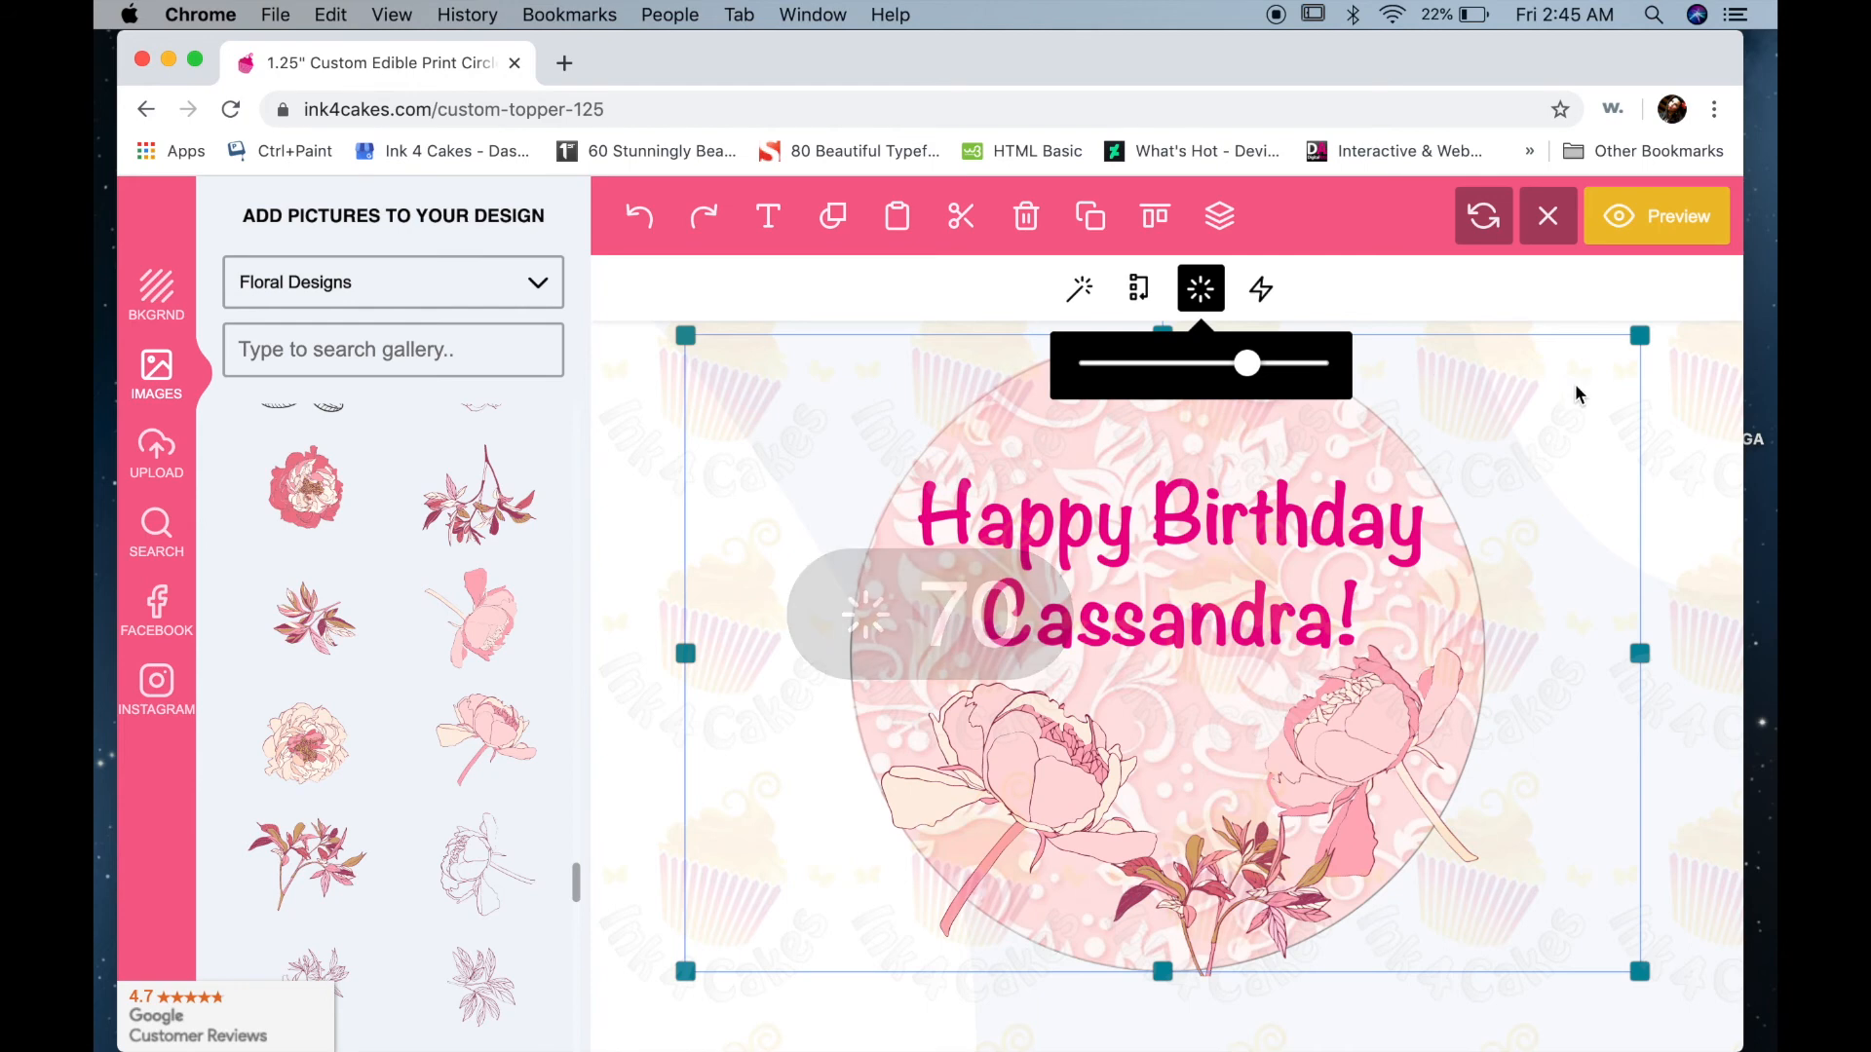
left_click(1705, 484)
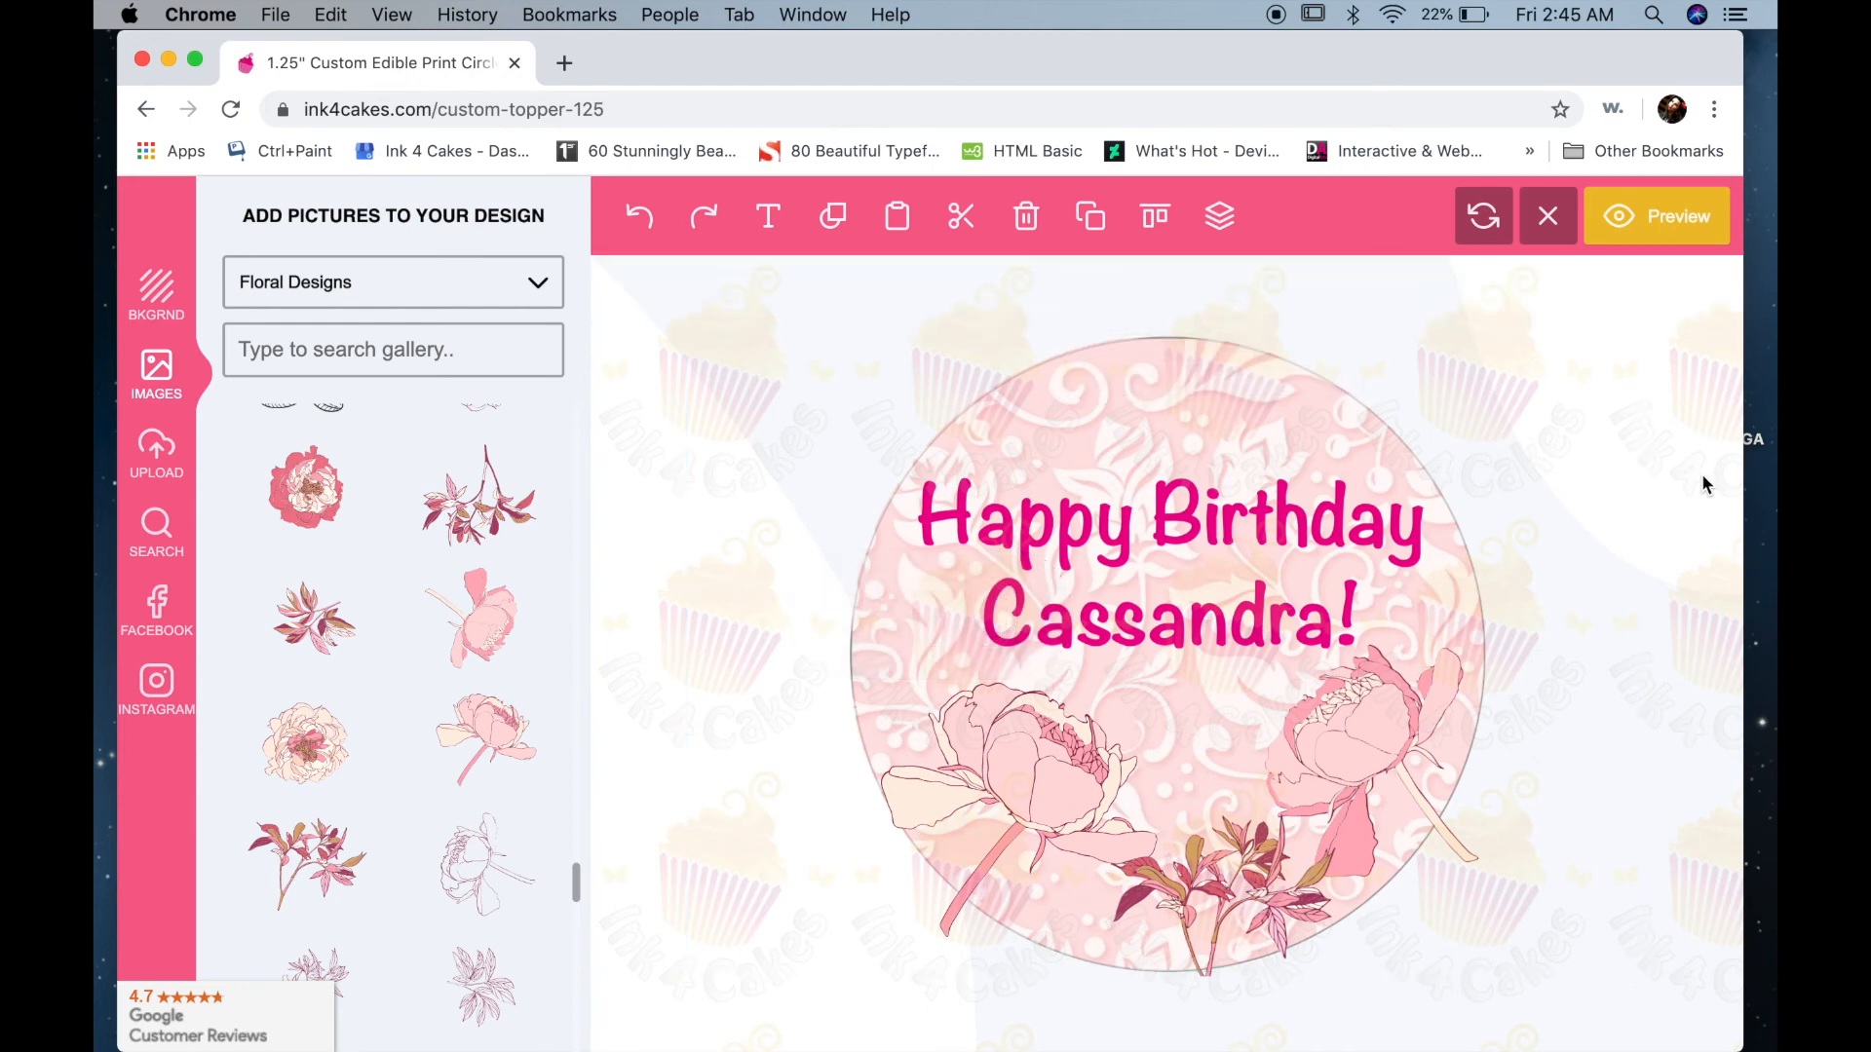
- Preview the finished topper design and submit it
left_click(1635, 222)
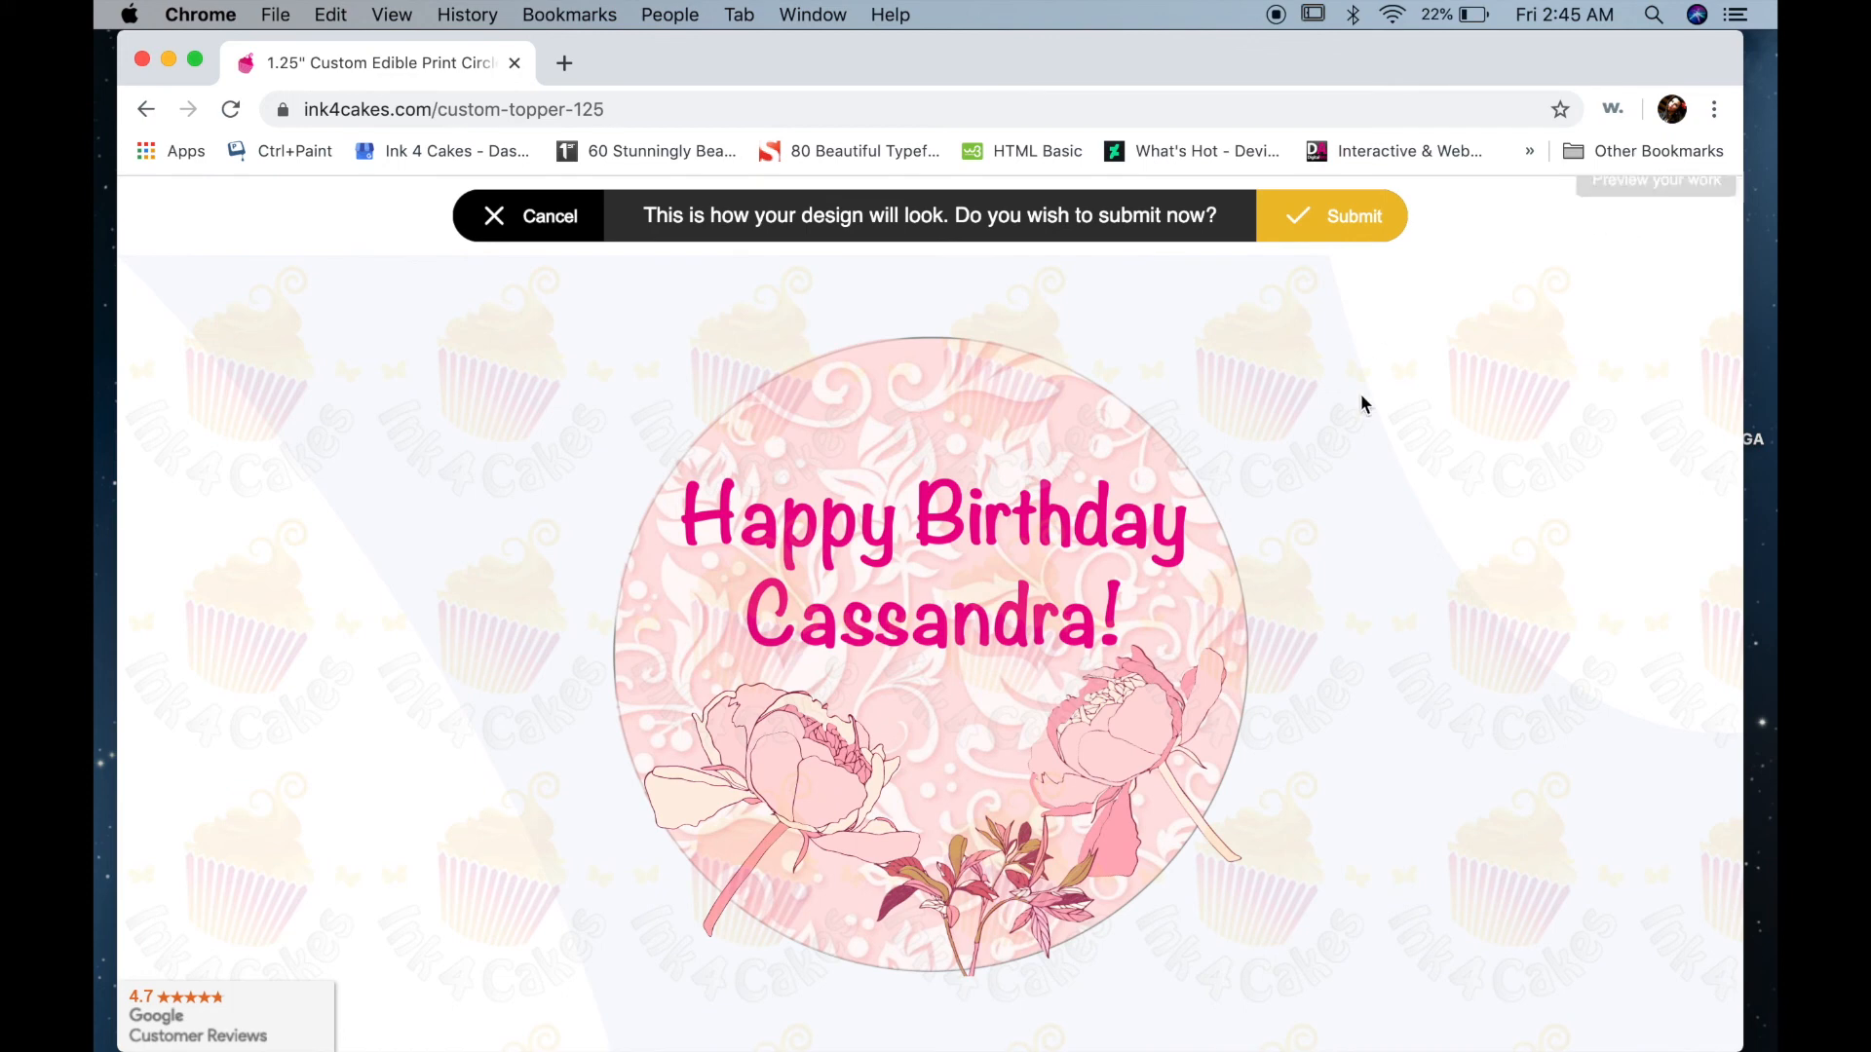
left_click(1341, 215)
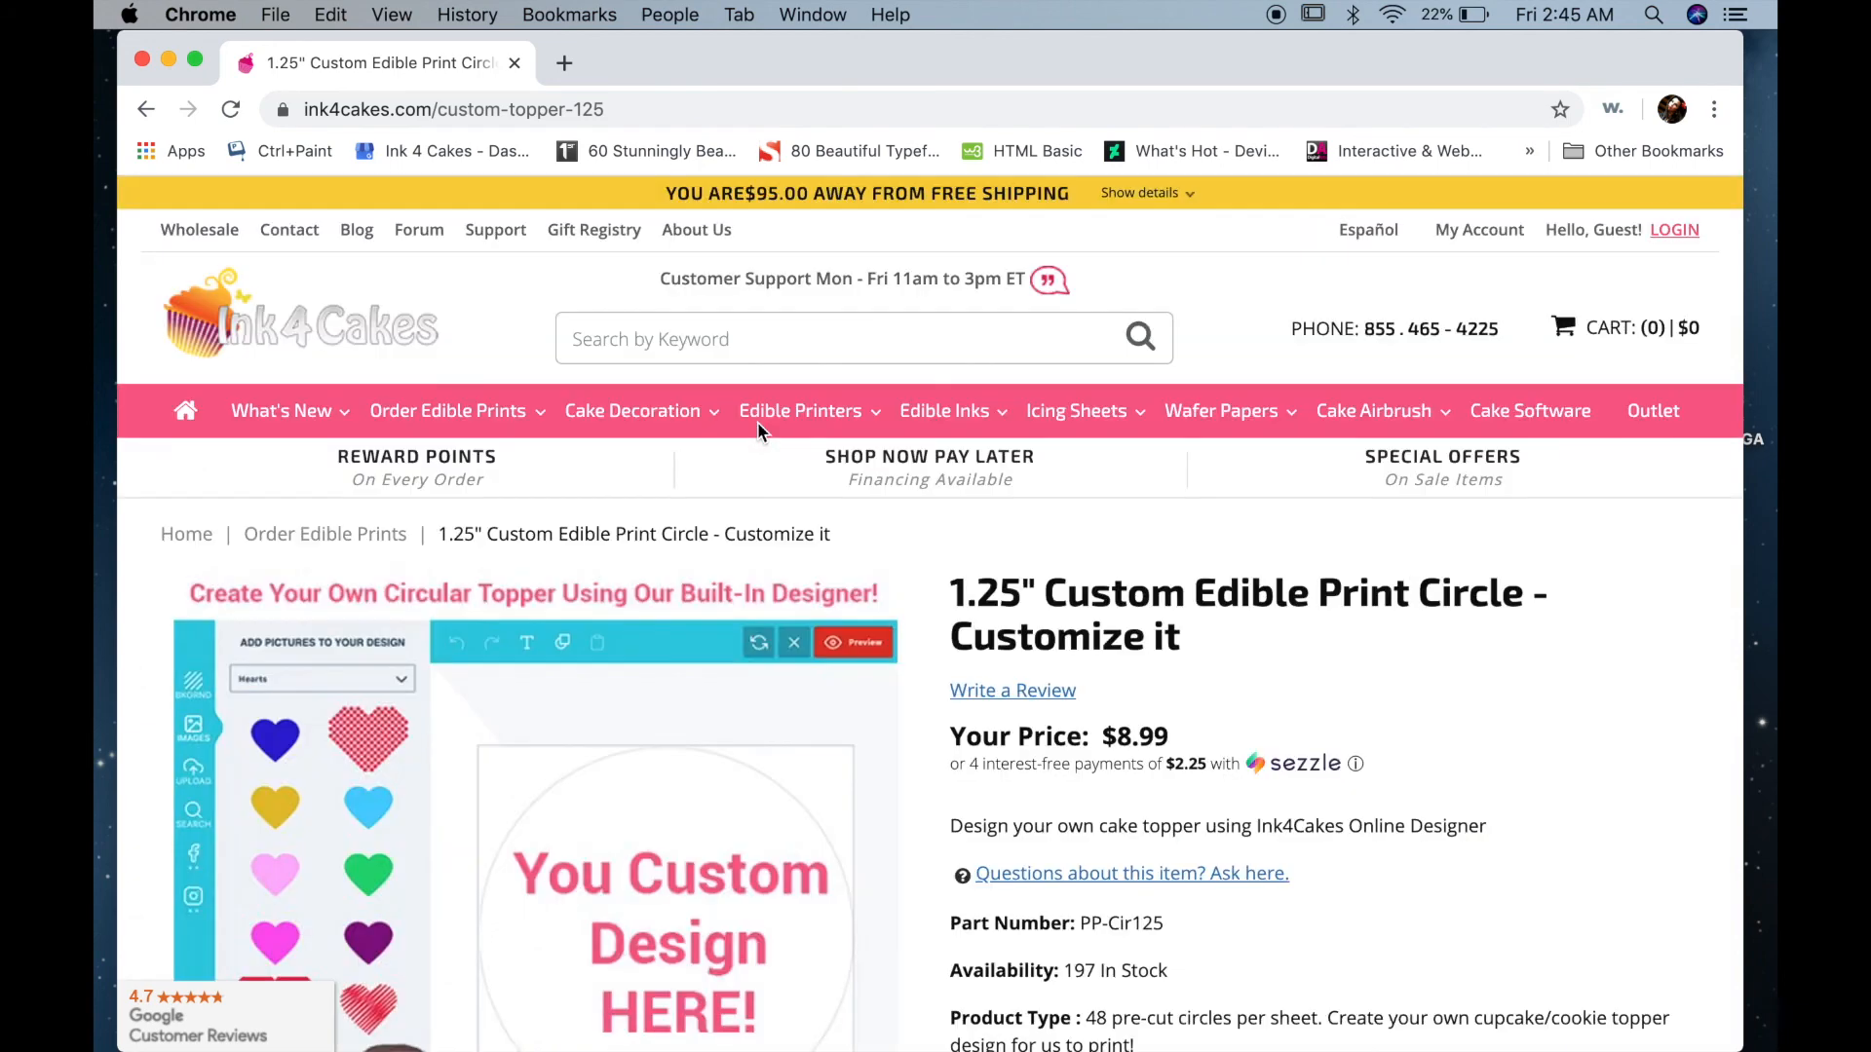
- Examine the product page with the submitted design, its editing options, thermal packing, comments and expert review choices
scroll(1381, 745, "down", 10)
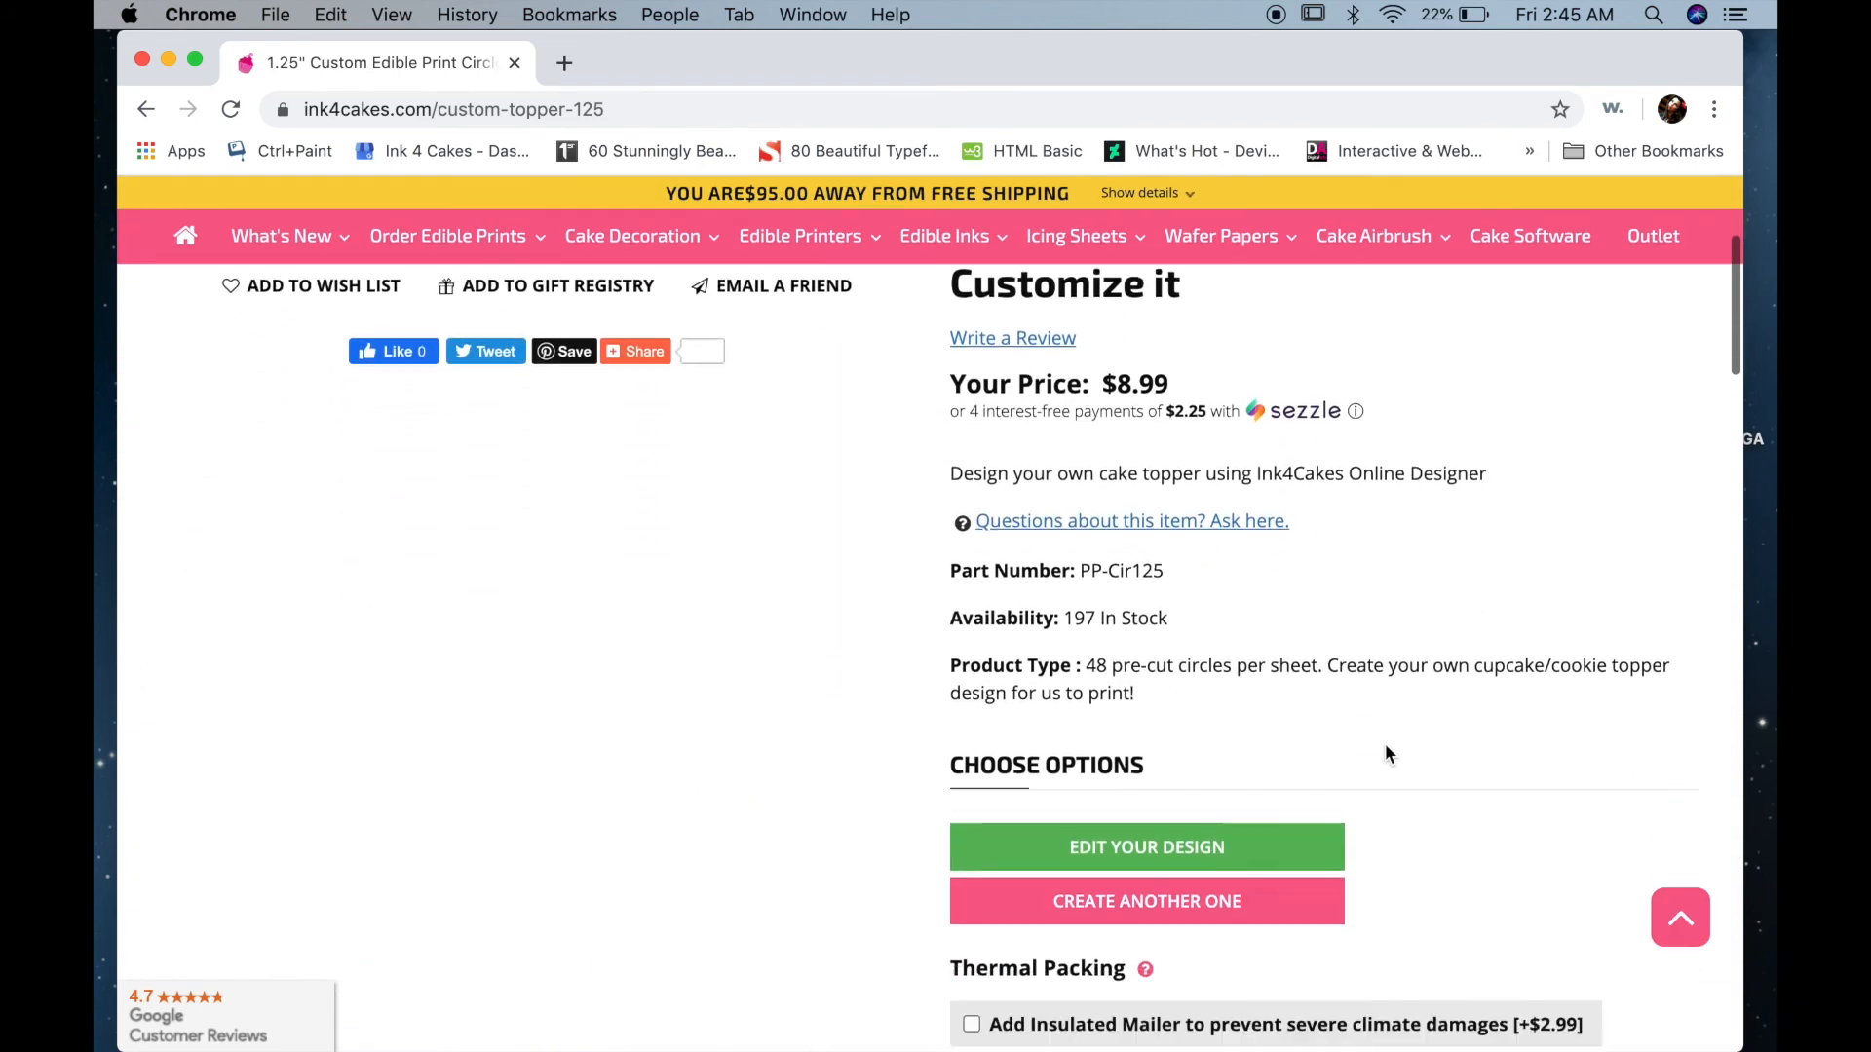
scroll(1169, 563, "up", 3)
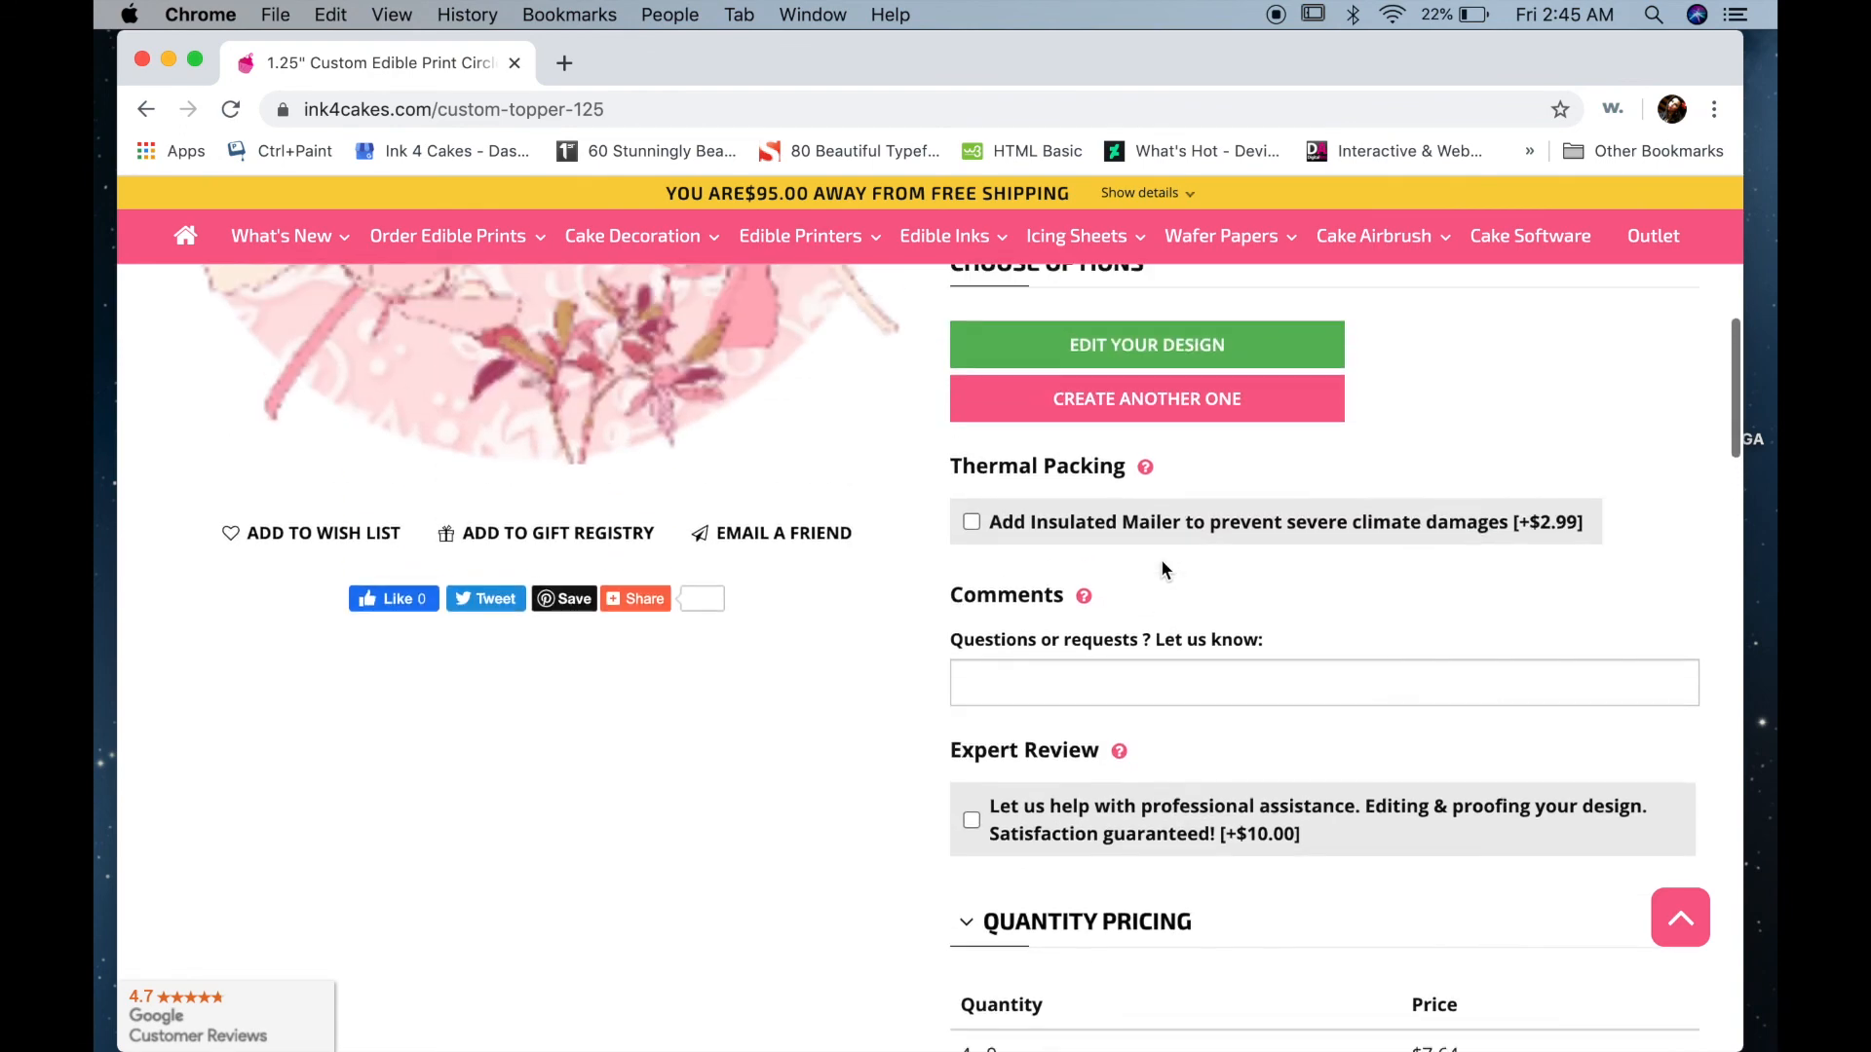
scroll(1348, 618, "up", 5)
scroll(1348, 616, "up", 2)
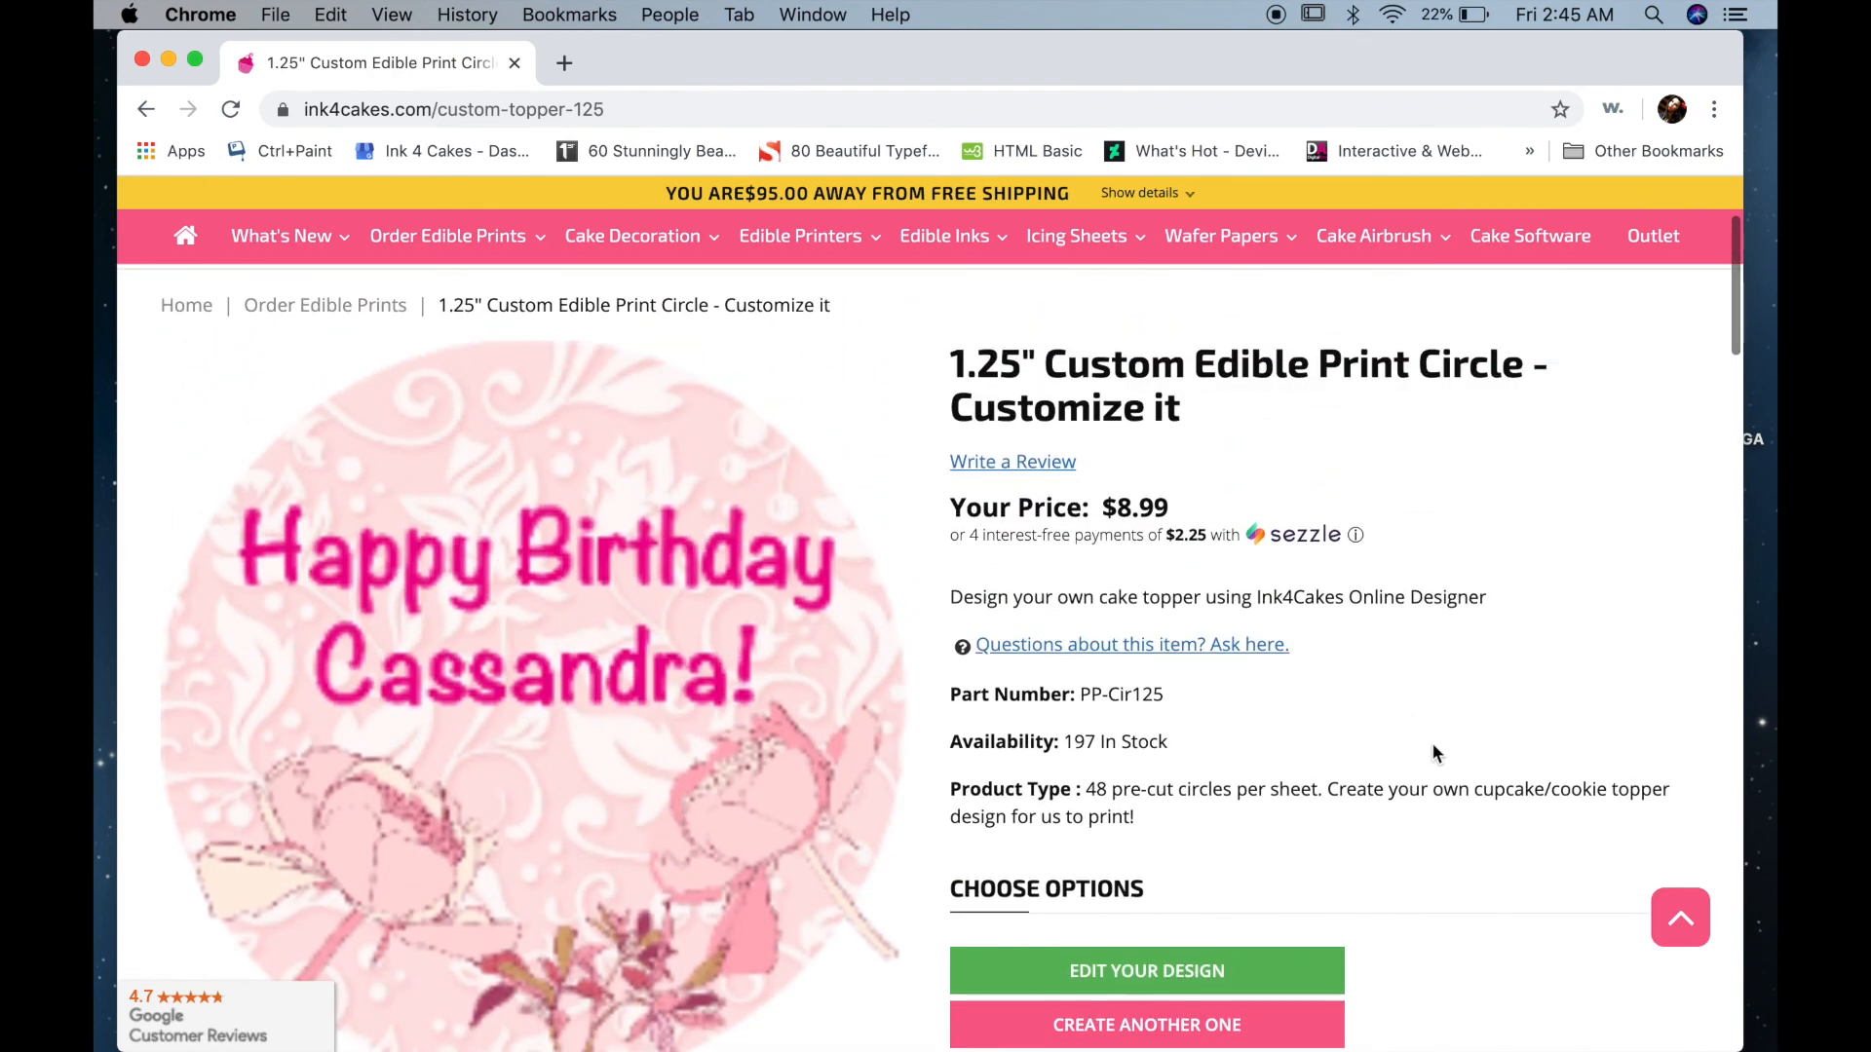
scroll(1434, 756, "down", 2)
scroll(1435, 756, "up", 1)
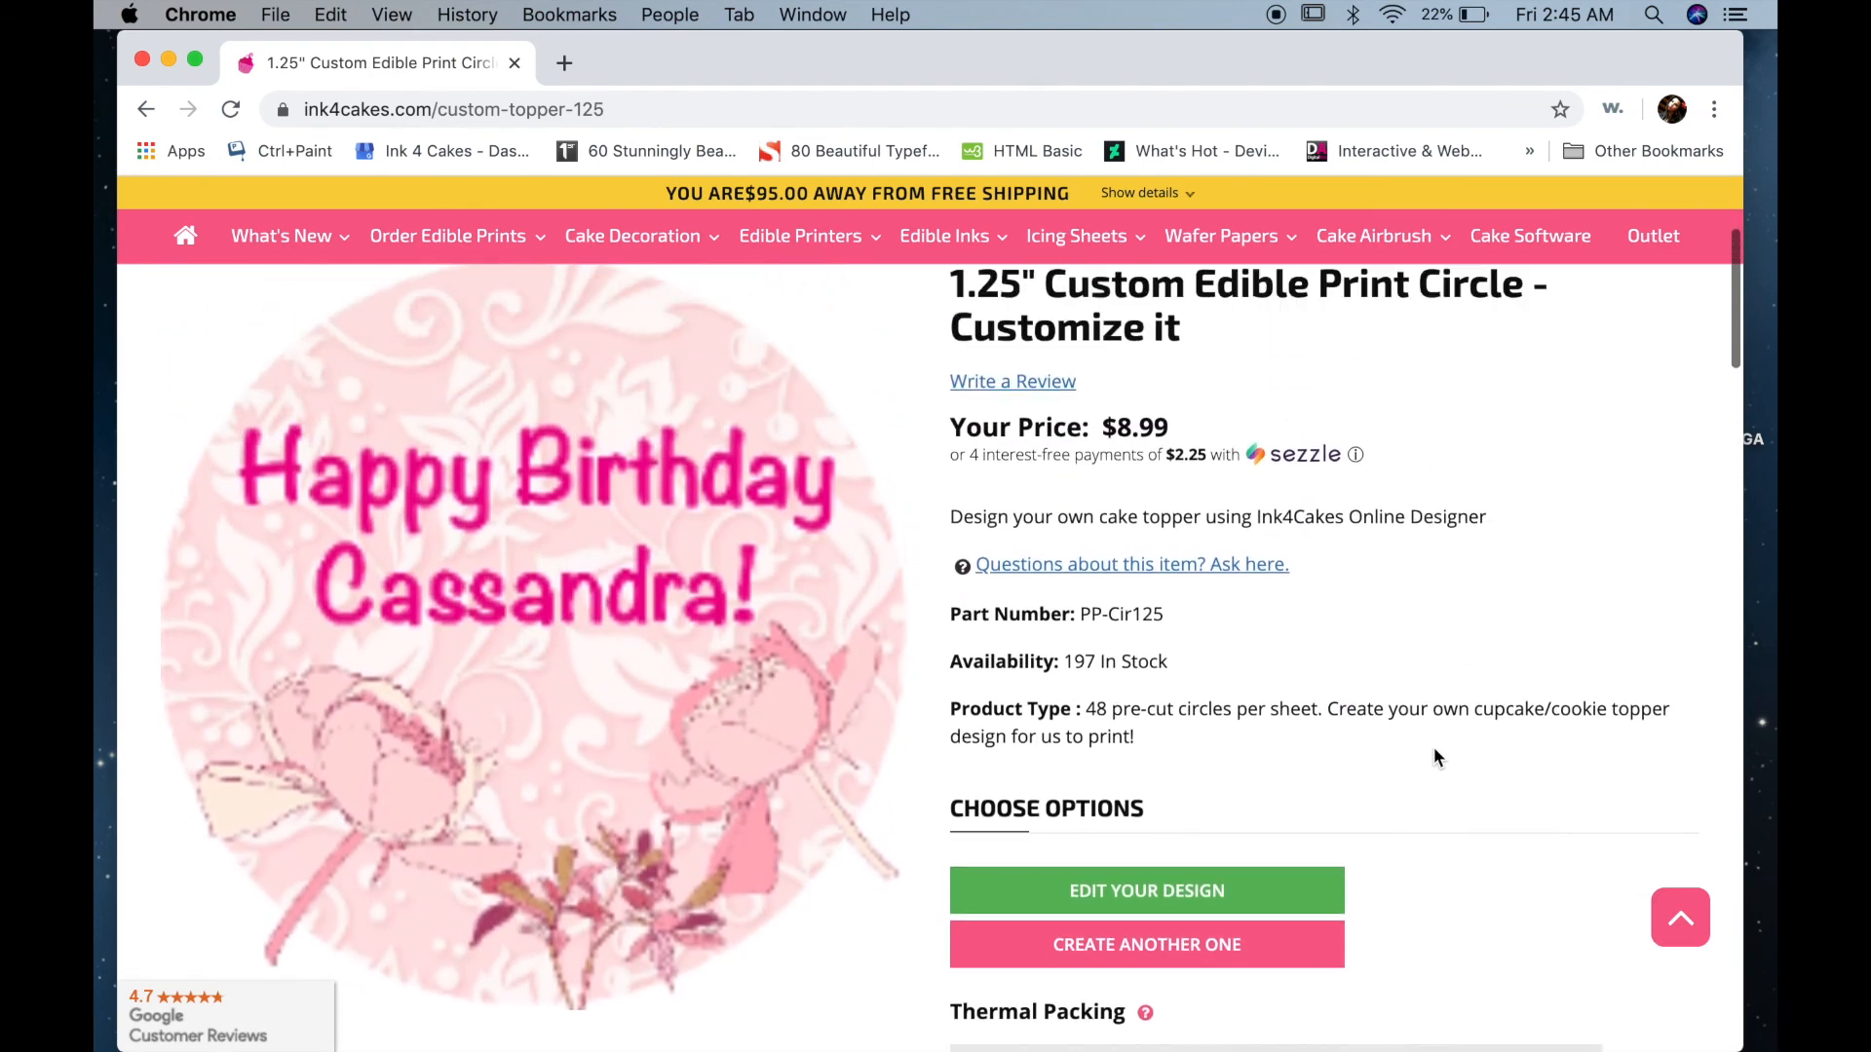
scroll(1435, 756, "down", 5)
scroll(1434, 752, "down", 5)
scroll(1434, 752, "up", 9)
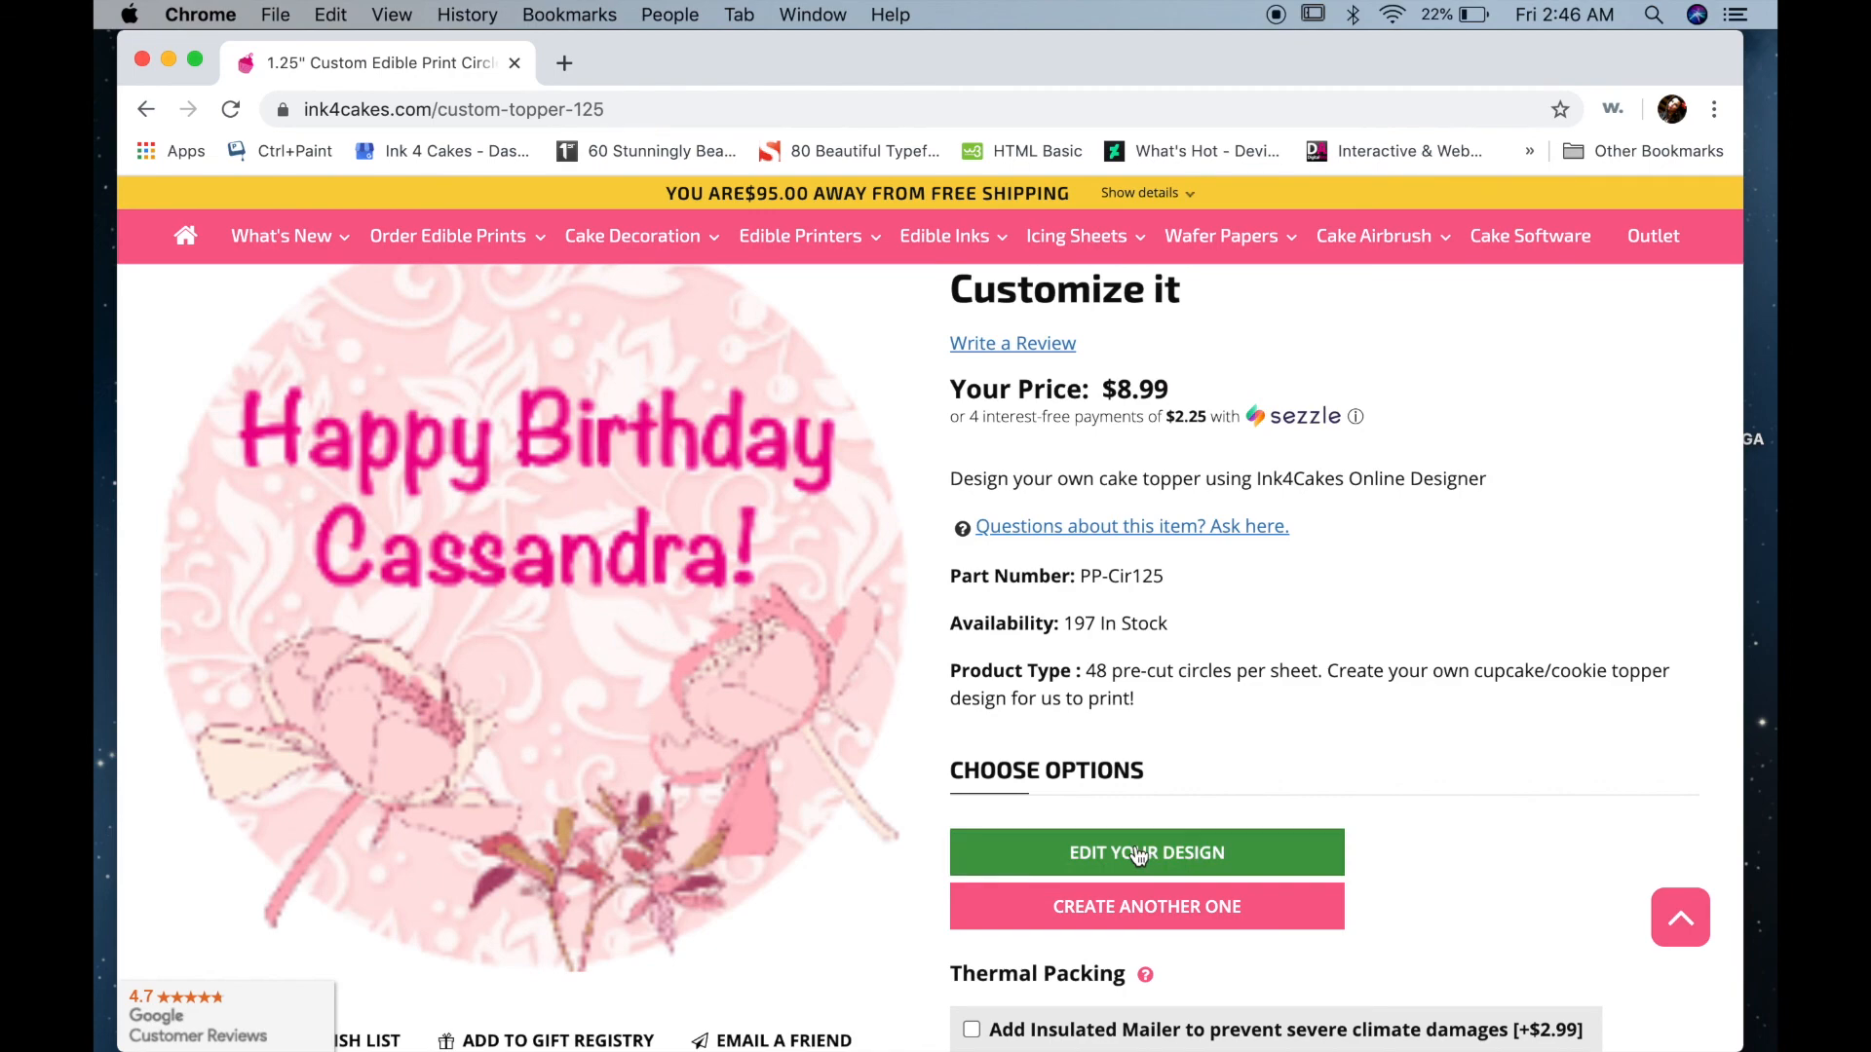
- Add the customized 1.25-inch edible print circle to the cart
scroll(1138, 856, "down", 10)
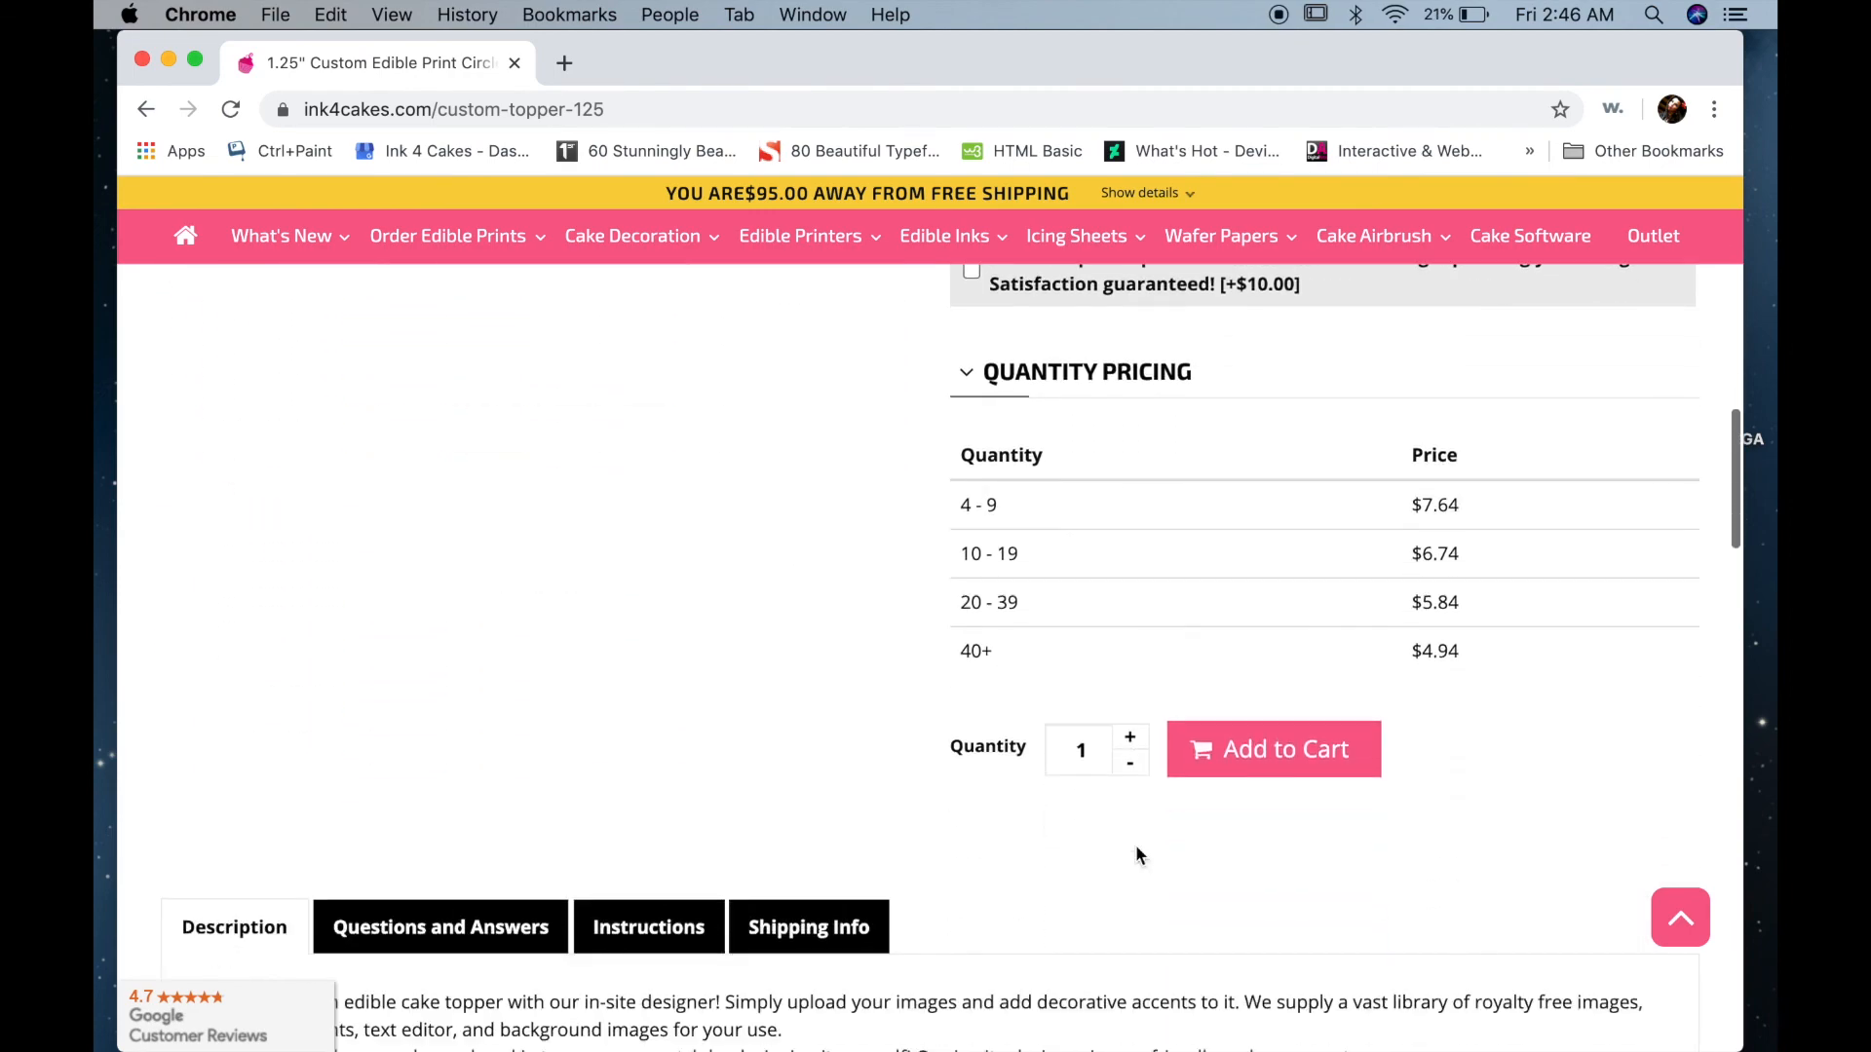
left_click(1288, 765)
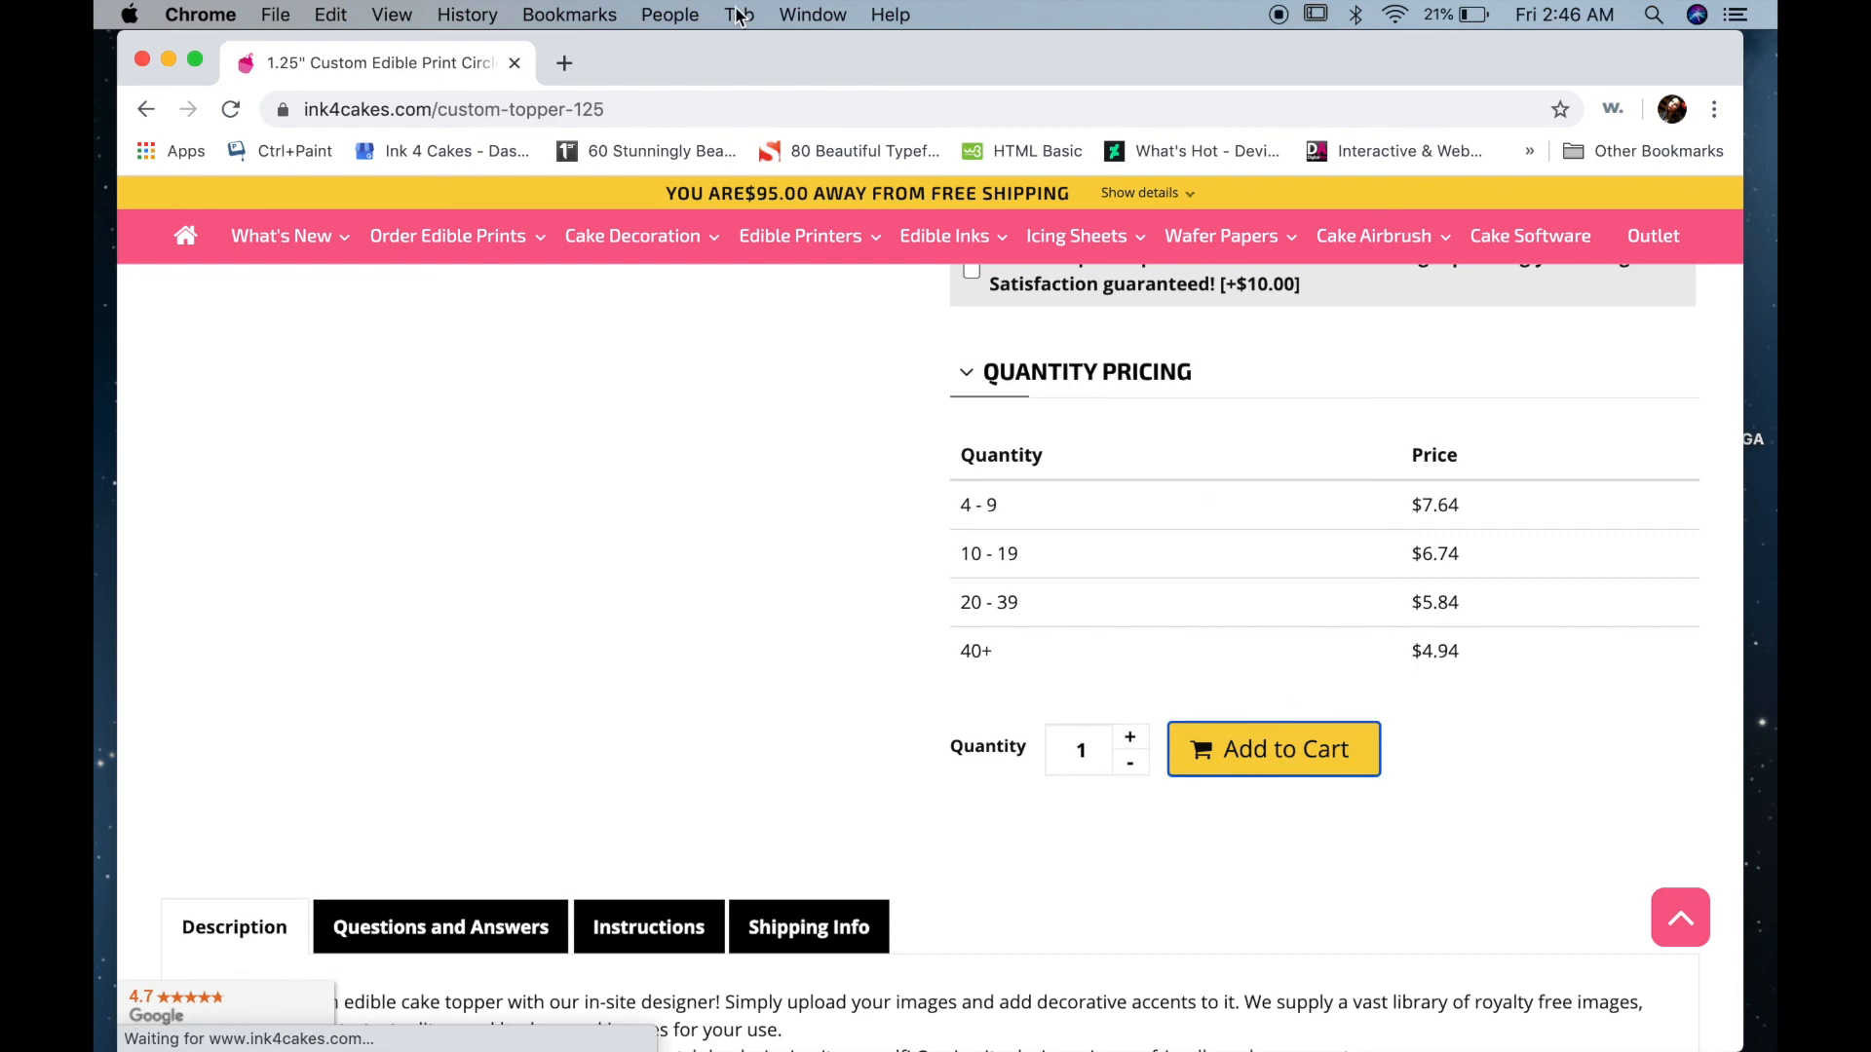